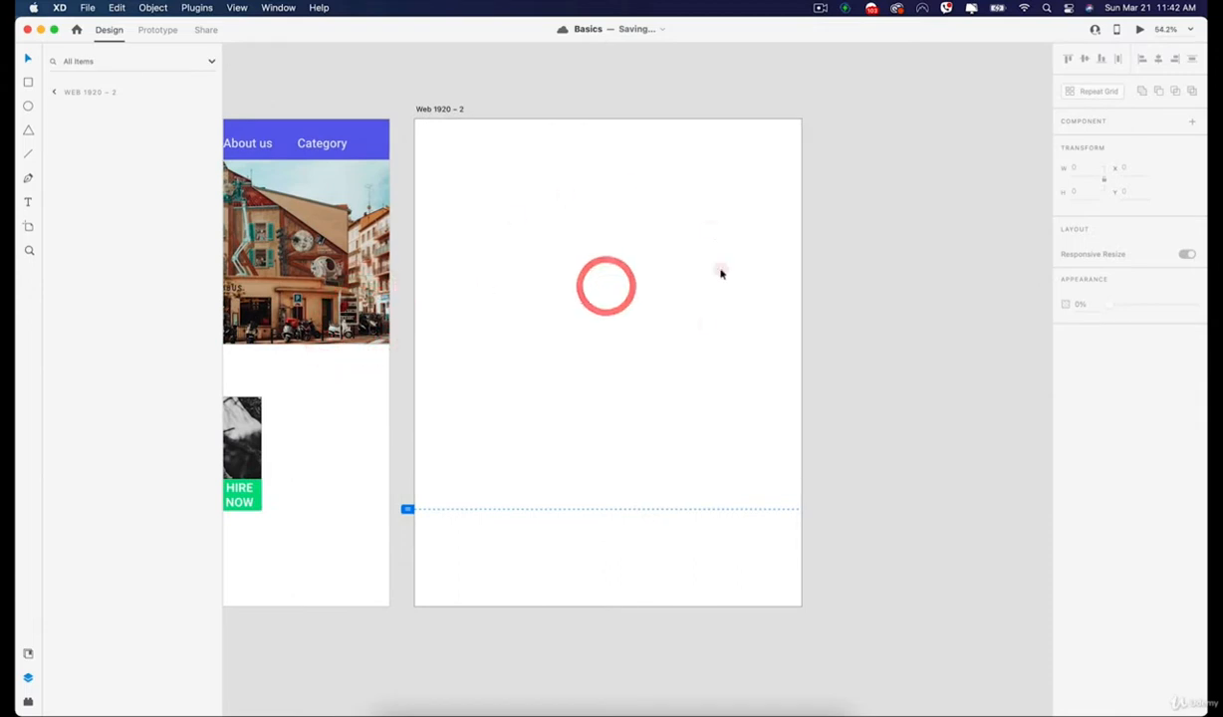
# Draw a pill-shaped rectangle about 490 by 130 on the blank Web 1920 – 2 artboard, filled #000000 without a border.
pyautogui.click(436, 137)
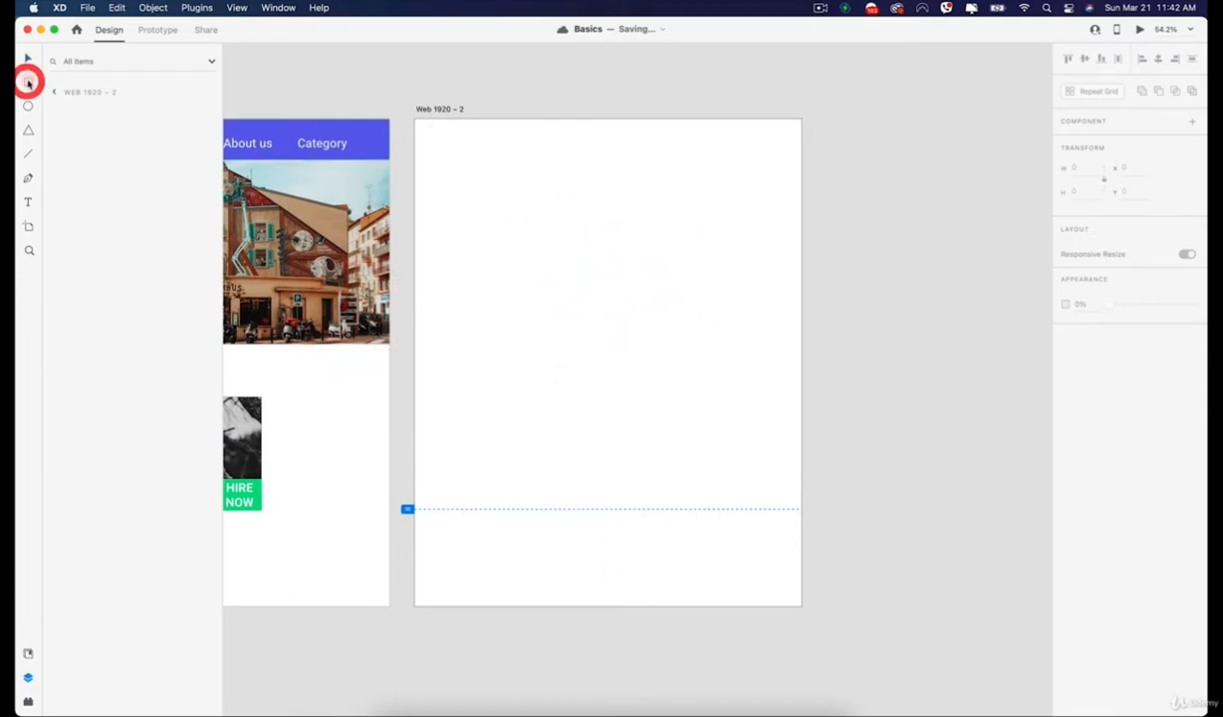
pyautogui.moveTo(514, 280); pyautogui.dragTo(692, 325)
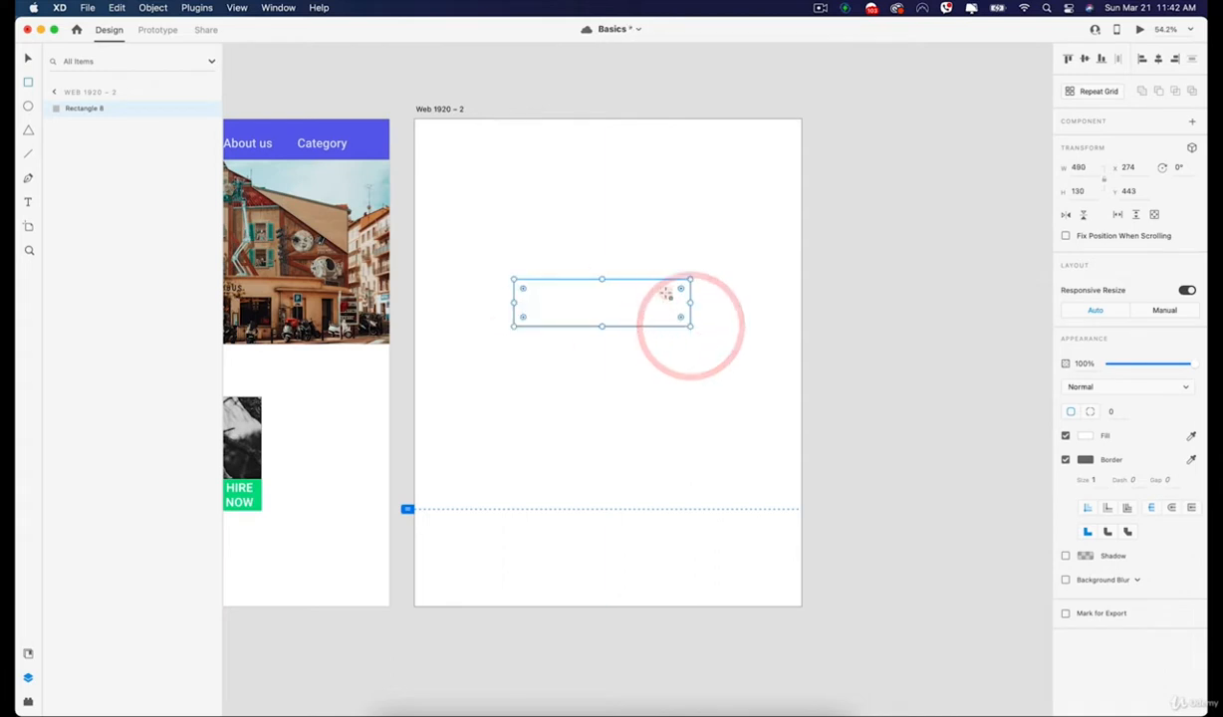
pyautogui.click(1085, 435)
pyautogui.moveTo(947, 443); pyautogui.dragTo(884, 505)
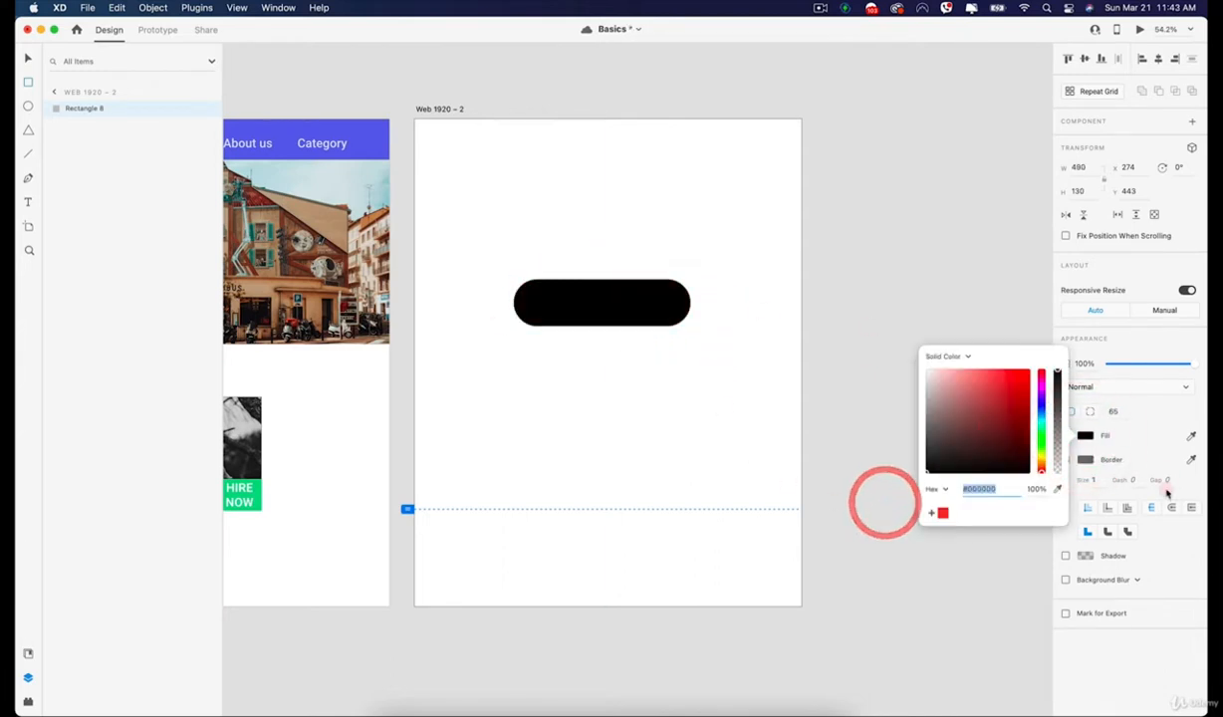
pyautogui.click(1113, 461)
pyautogui.click(1066, 459)
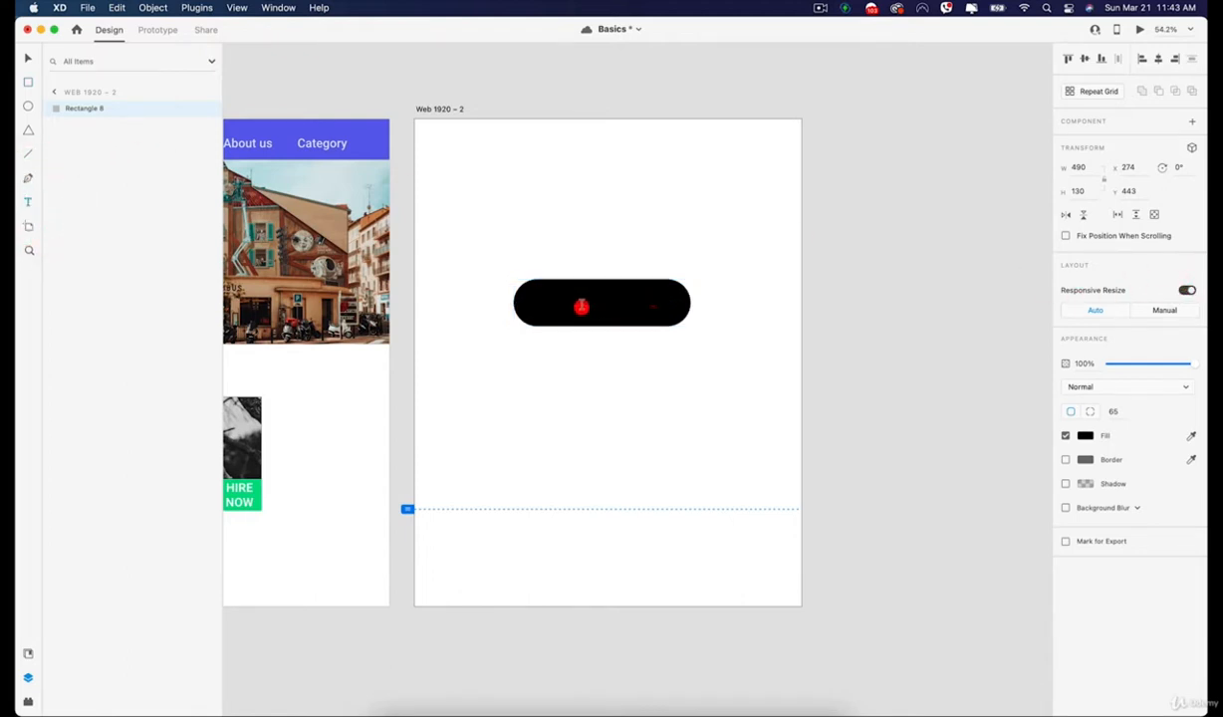
# Add the text "Buy now" over the black shape, reduce it to size 63 and center it there.
pyautogui.click(583, 302)
pyautogui.write('Buyn')
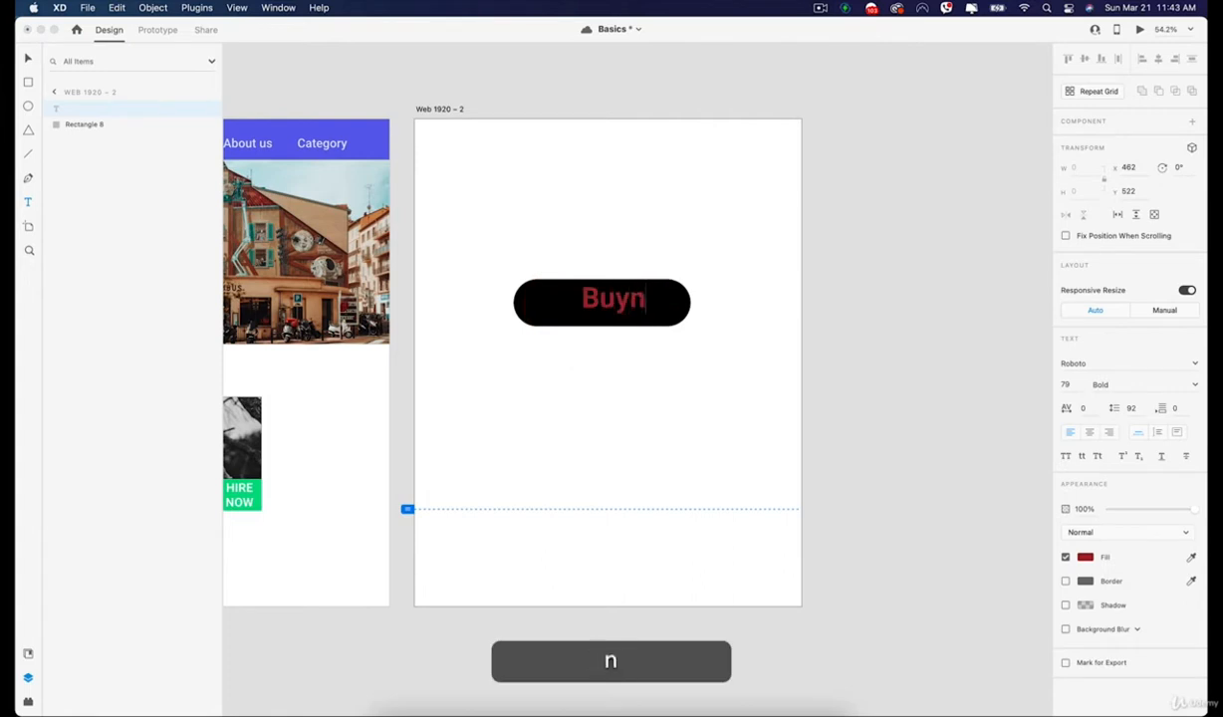
pyautogui.write('ow')
pyautogui.click(631, 298)
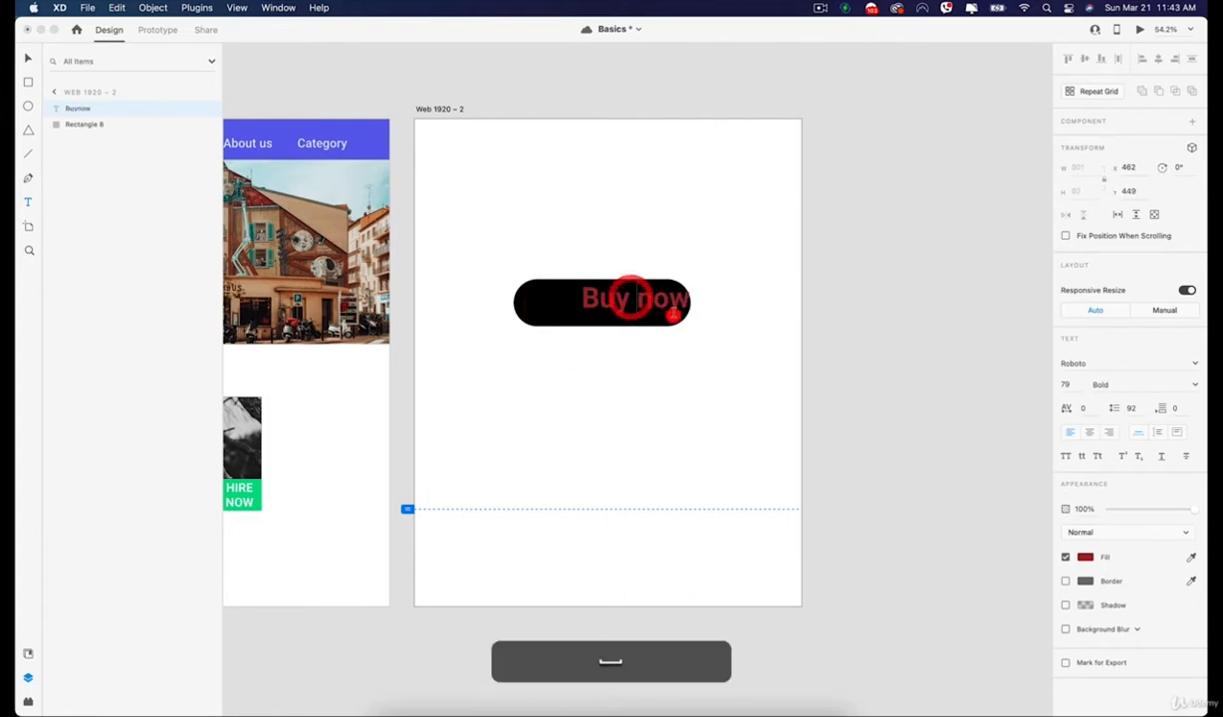
pyautogui.click(27, 58)
pyautogui.moveTo(641, 307); pyautogui.dragTo(610, 307)
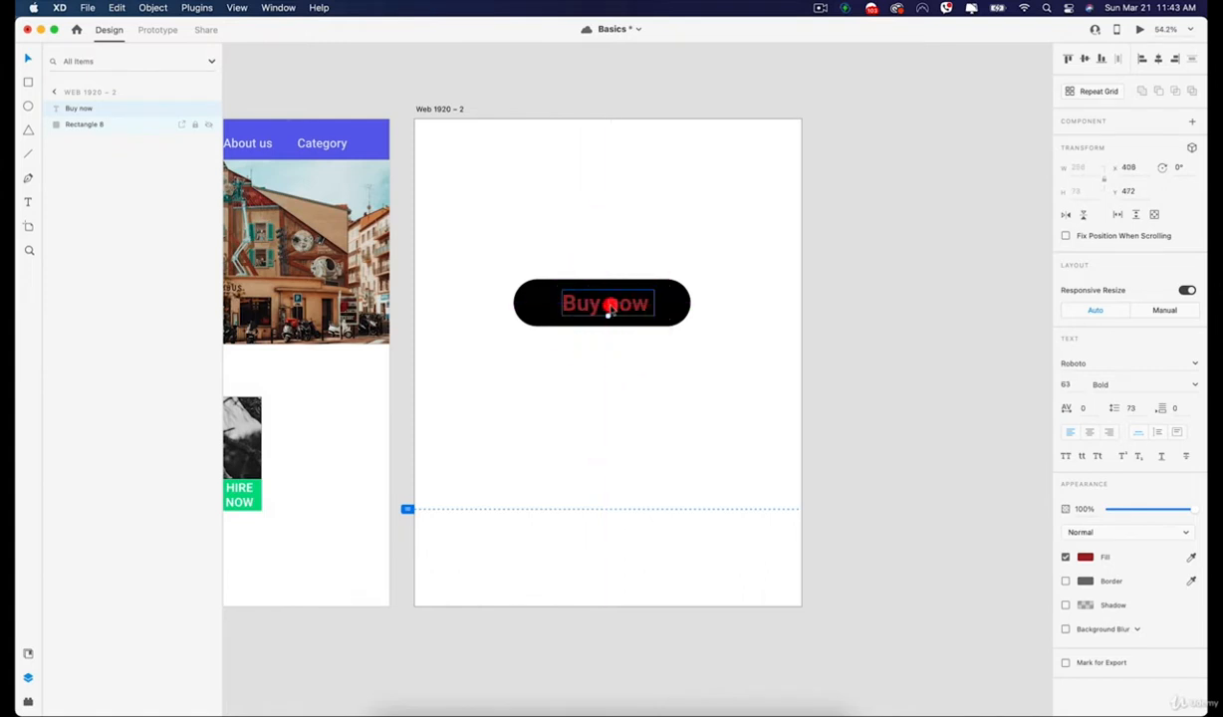
# Change the "Buy now" text's fill to white (#FFFFFF).
pyautogui.click(1085, 558)
pyautogui.moveTo(986, 528); pyautogui.dragTo(833, 438)
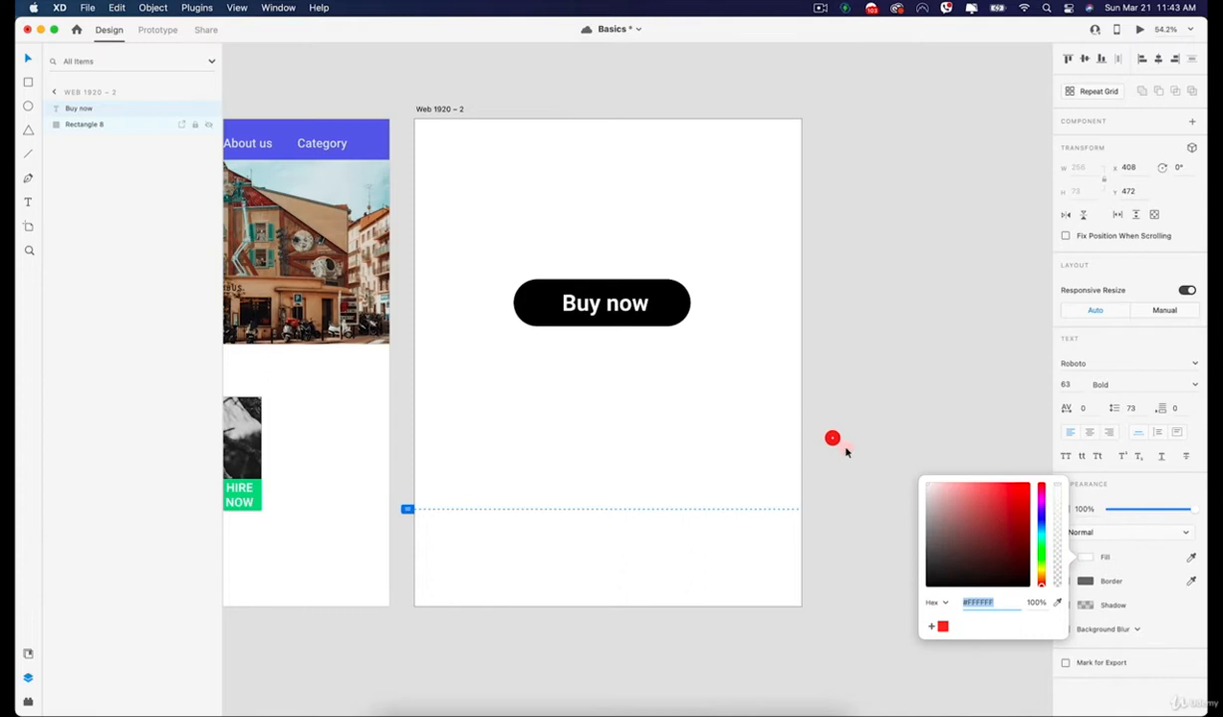
pyautogui.click(1151, 587)
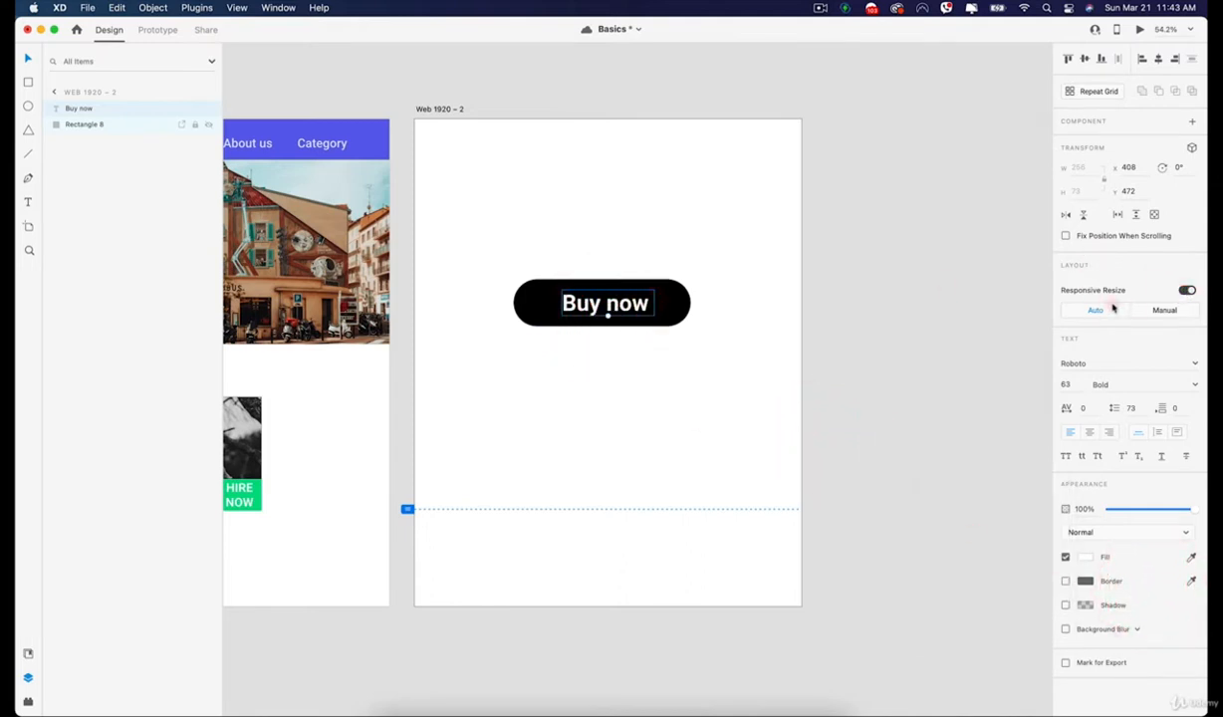
pyautogui.click(688, 246)
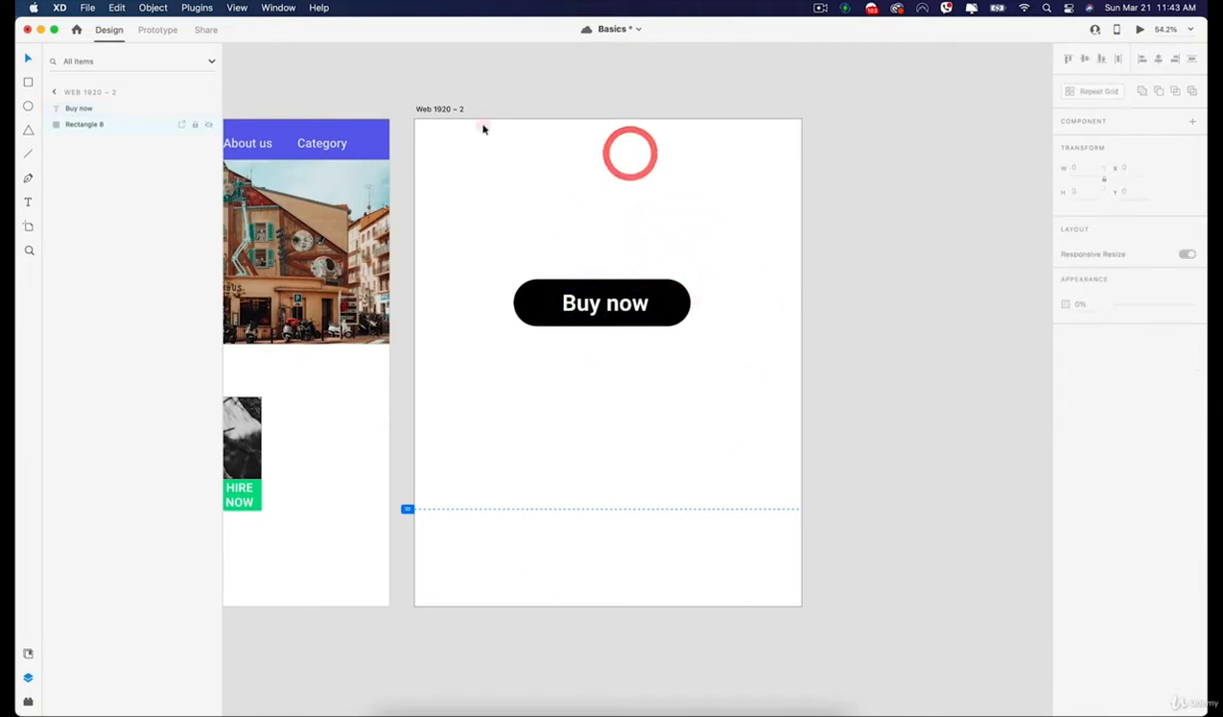
# Group the "Buy now" text with its black rectangle.
pyautogui.click(451, 108)
pyautogui.click(805, 111)
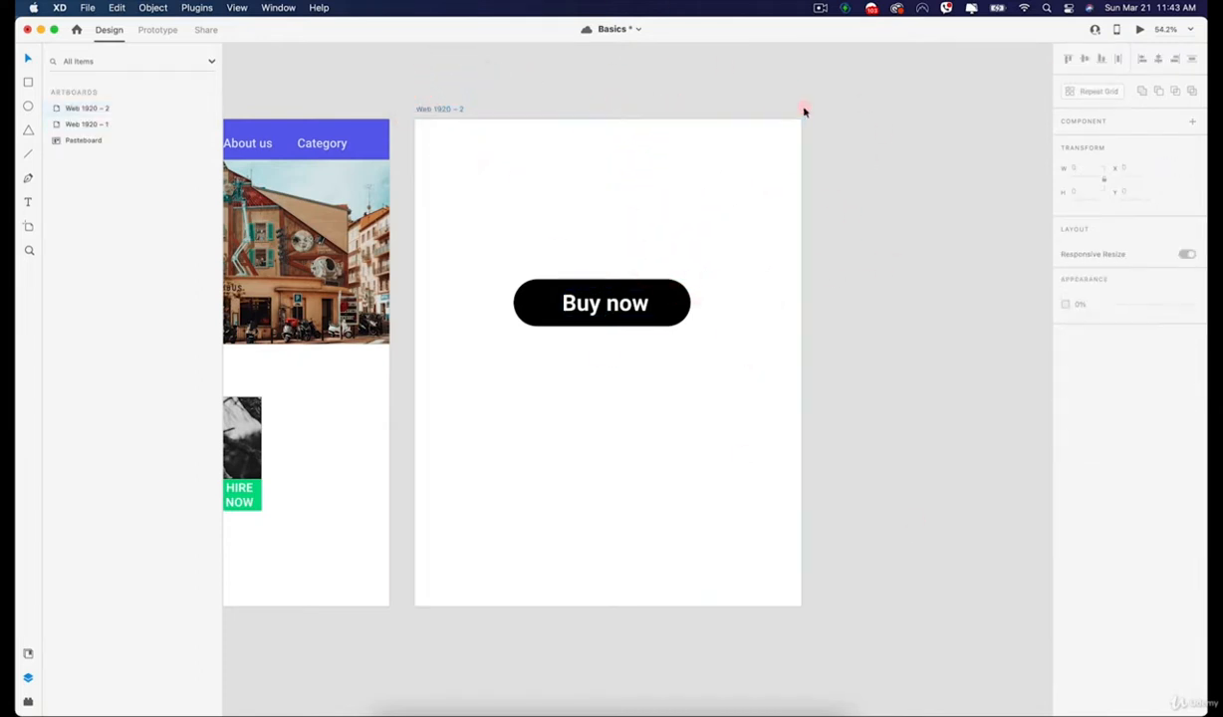
pyautogui.click(608, 314)
pyautogui.moveTo(507, 252); pyautogui.dragTo(733, 439)
pyautogui.rightClick(598, 294)
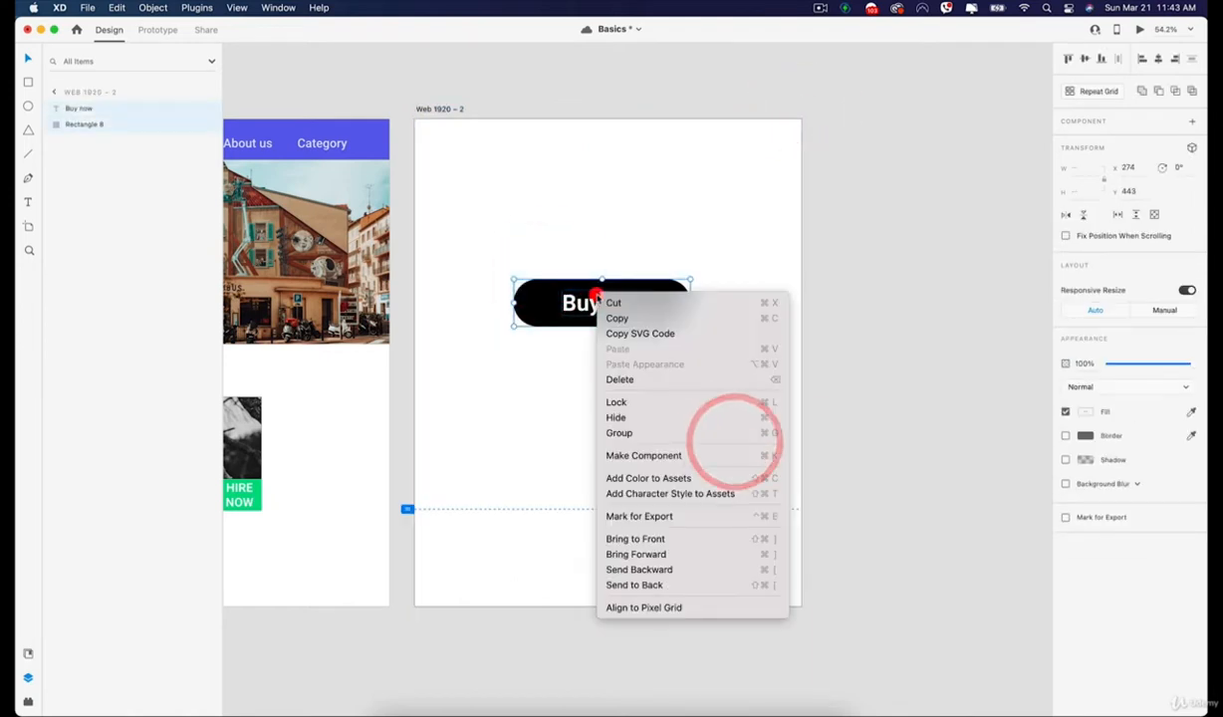
pyautogui.click(633, 434)
pyautogui.click(584, 233)
# Test automatic responsive resize by changing the button group's width, ending at about 489.
pyautogui.click(602, 305)
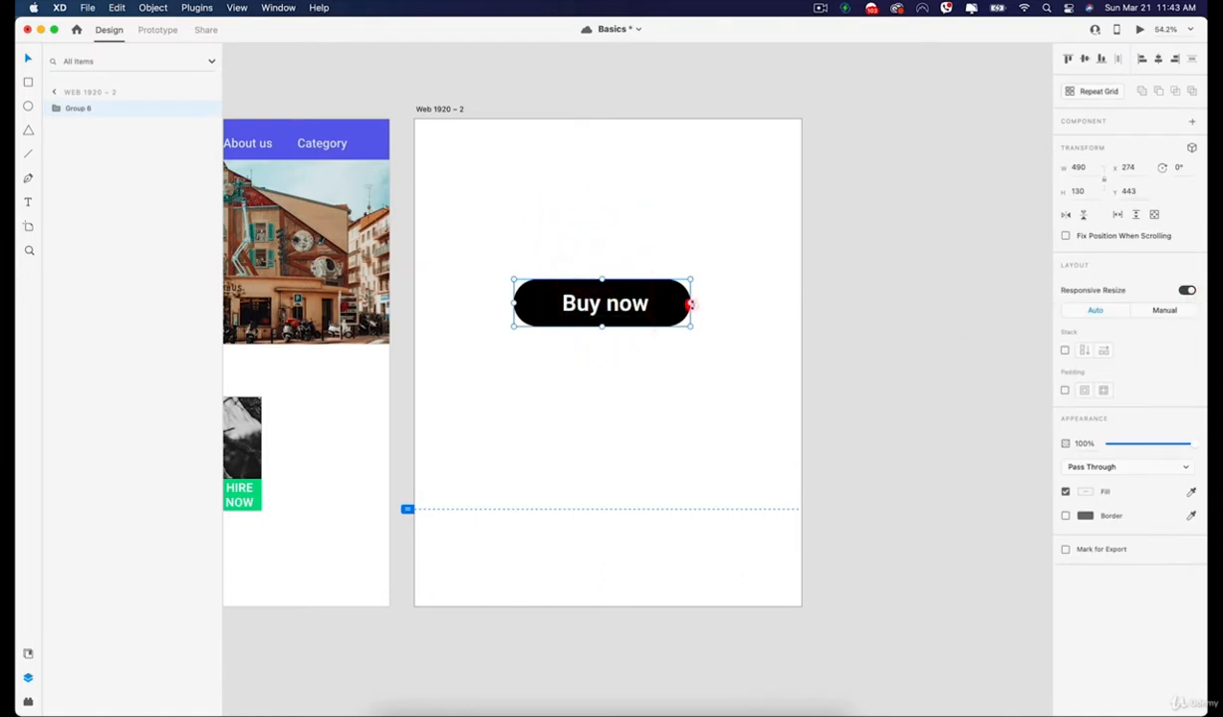
pyautogui.moveTo(692, 304)
pyautogui.mouseDown()
pyautogui.moveTo(767, 303)
pyautogui.moveTo(587, 304)
pyautogui.moveTo(775, 311)
pyautogui.moveTo(671, 310)
pyautogui.mouseUp()
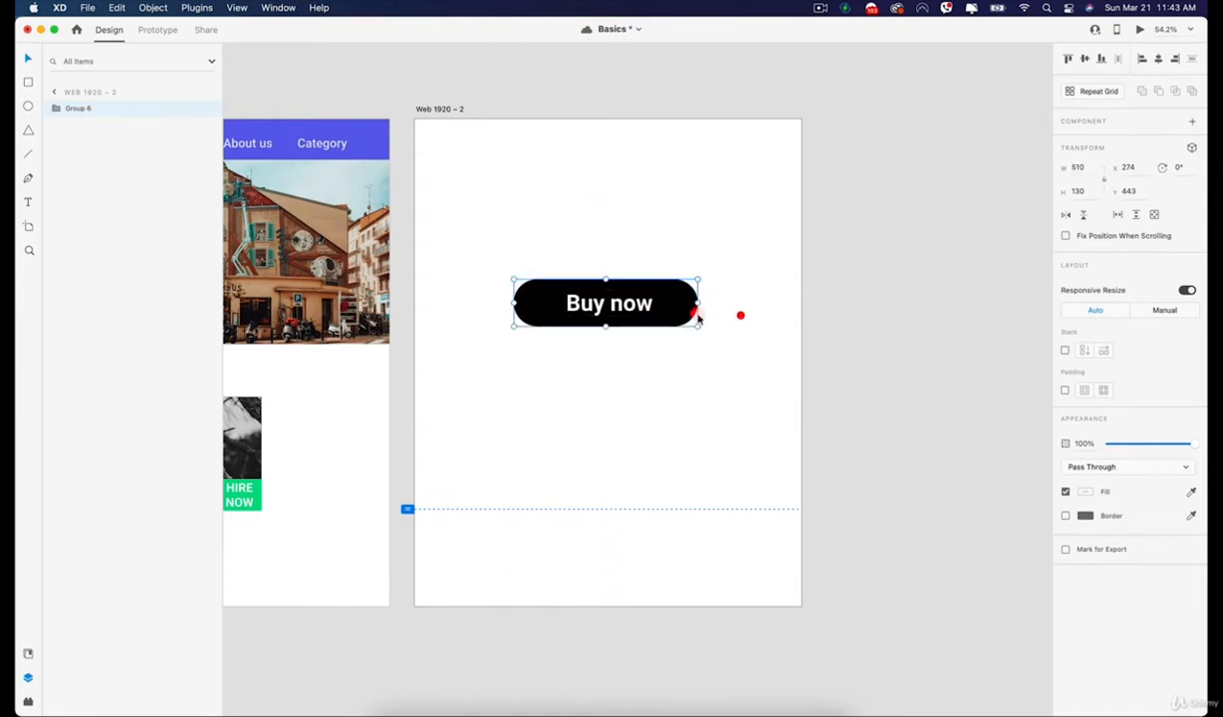
pyautogui.scroll(5, 629, 323)
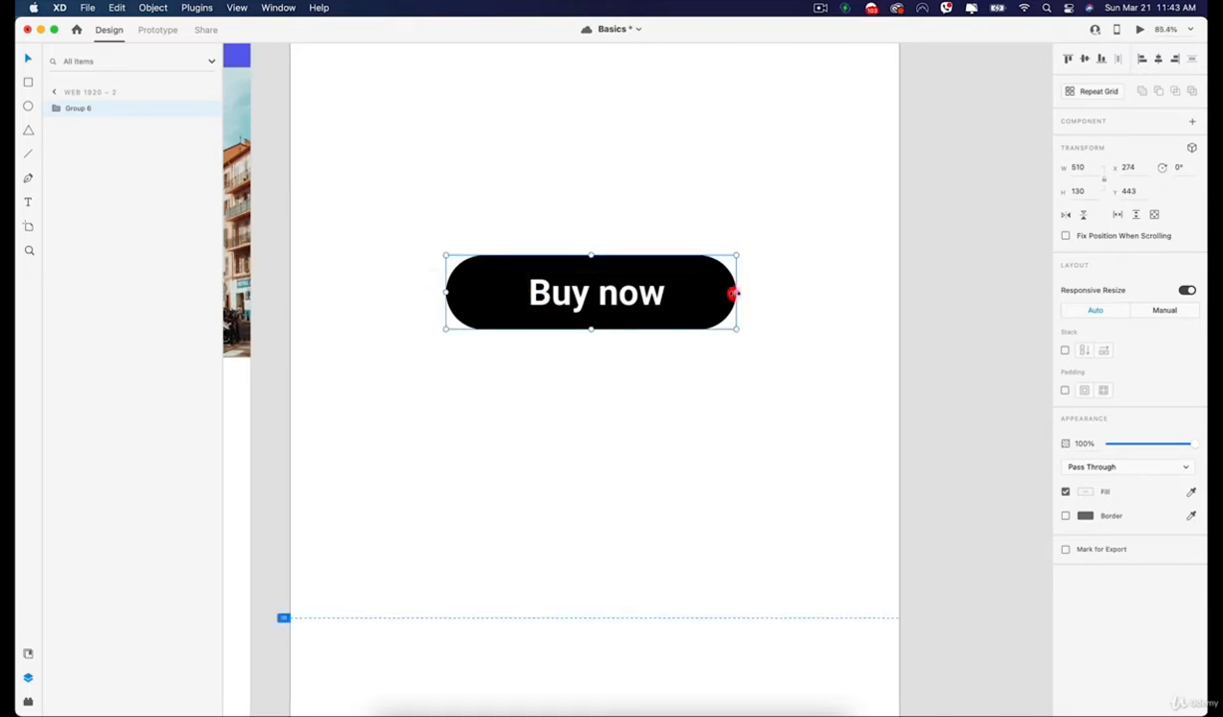
pyautogui.moveTo(733, 292)
pyautogui.mouseDown()
pyautogui.moveTo(644, 292)
pyautogui.moveTo(724, 294)
pyautogui.mouseUp()
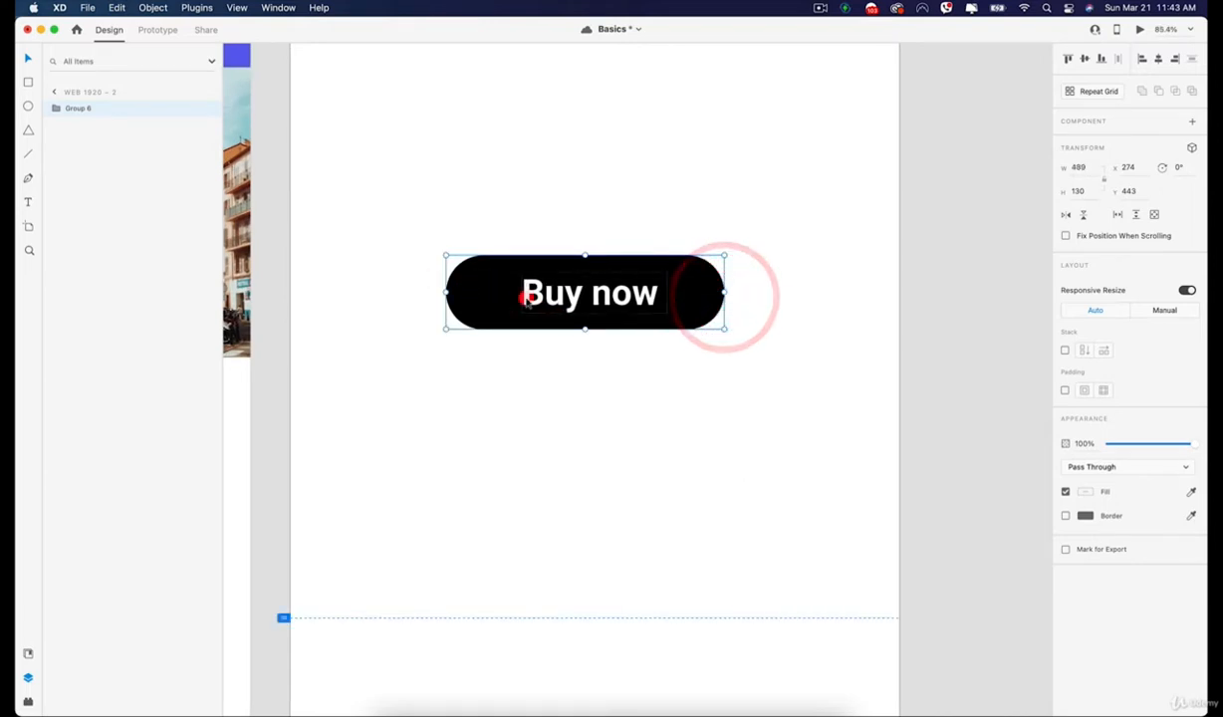
# Switch the "Buy now" text's responsive resize to Manual and fix its left margin.
pyautogui.doubleClick(587, 288)
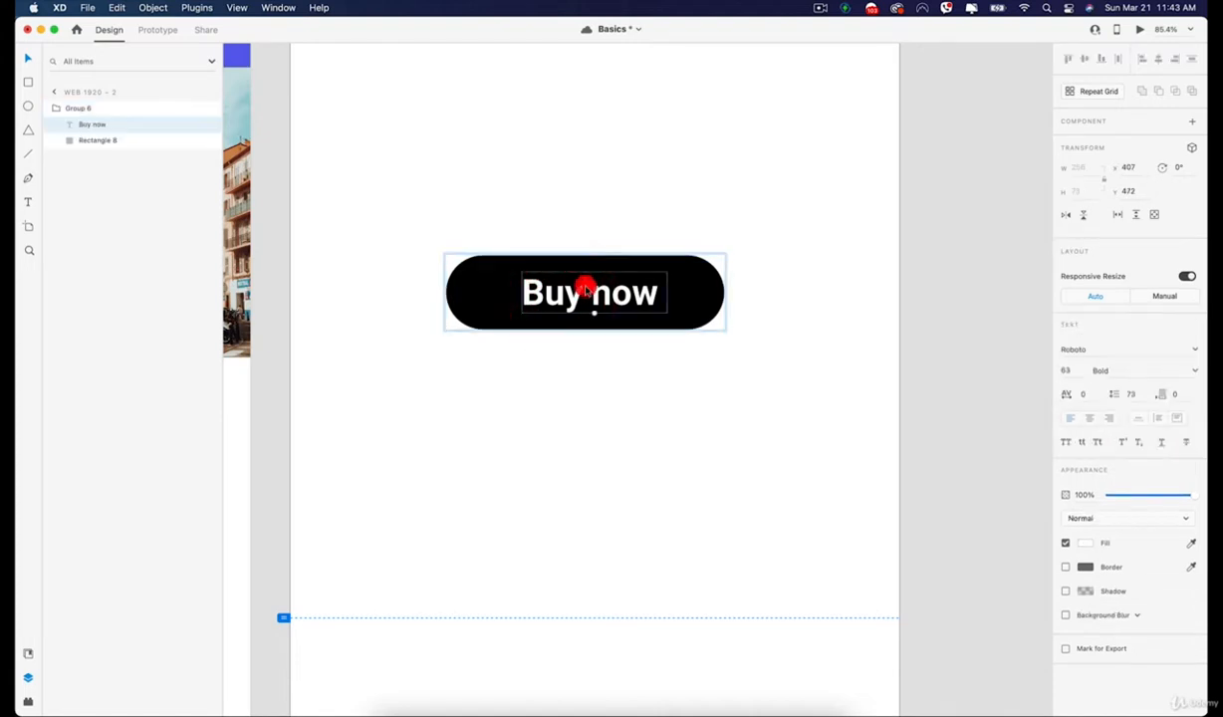
pyautogui.click(1164, 298)
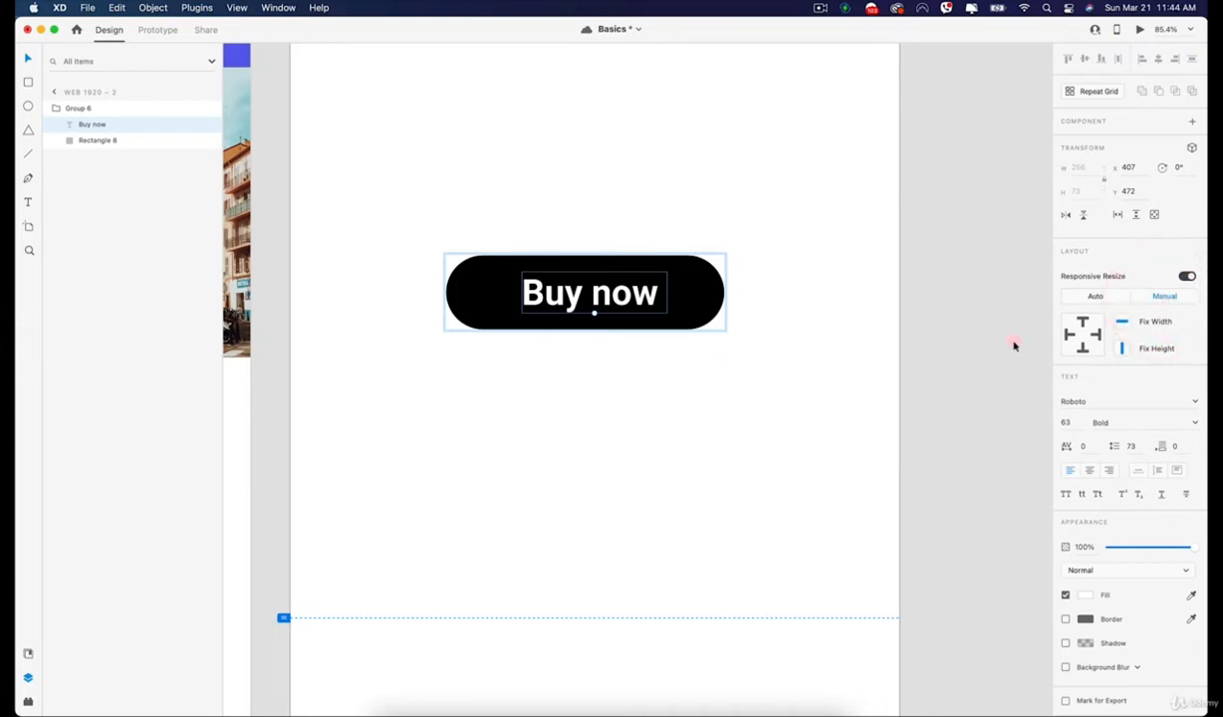
pyautogui.click(1071, 333)
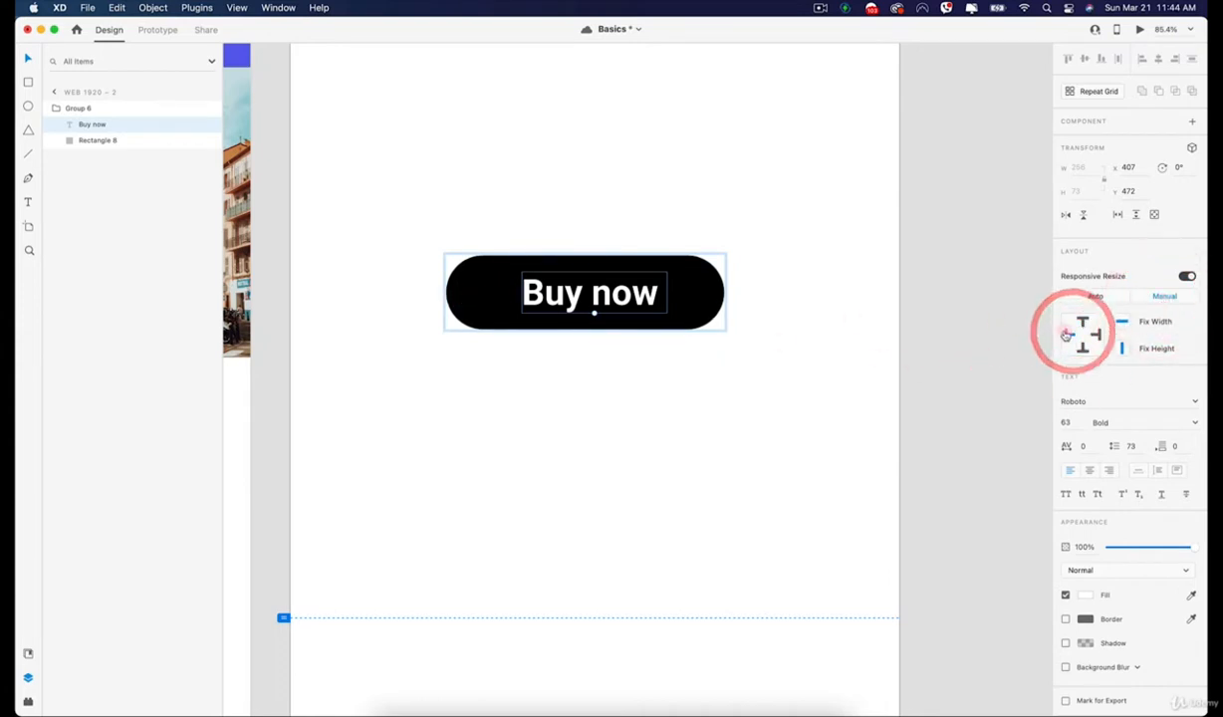
pyautogui.click(680, 336)
# Test the fixed left margin by widening the button group to about 636 and narrowing it to about 520.
pyautogui.click(707, 295)
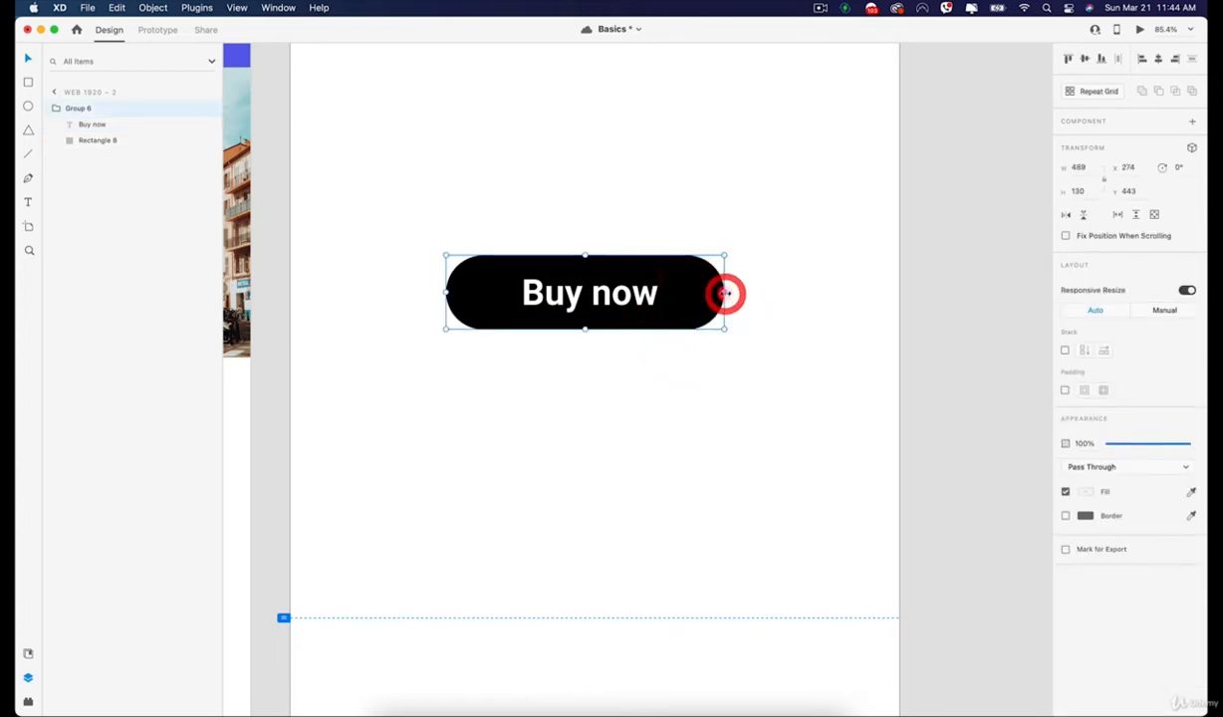
pyautogui.moveTo(726, 293); pyautogui.dragTo(815, 300)
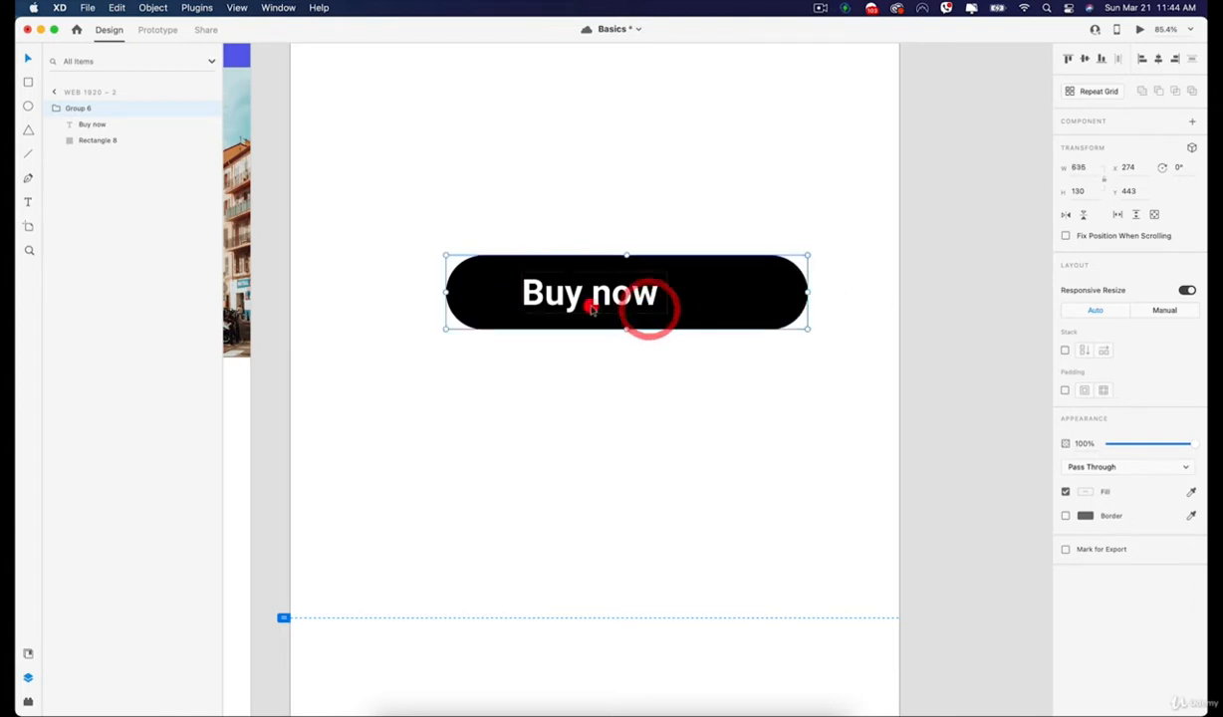
pyautogui.moveTo(783, 293); pyautogui.dragTo(732, 291)
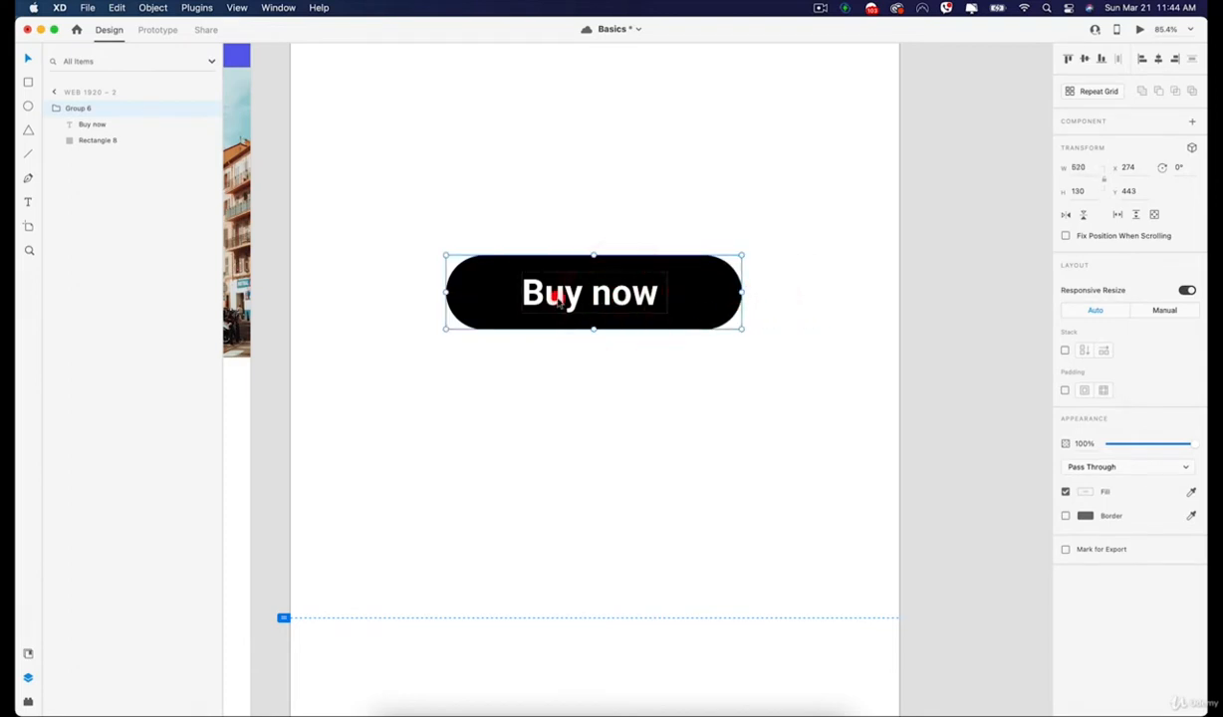
# Fix the "Buy now" text's right margin instead of the left, and resize the button group to about 554 wide.
pyautogui.doubleClick(549, 306)
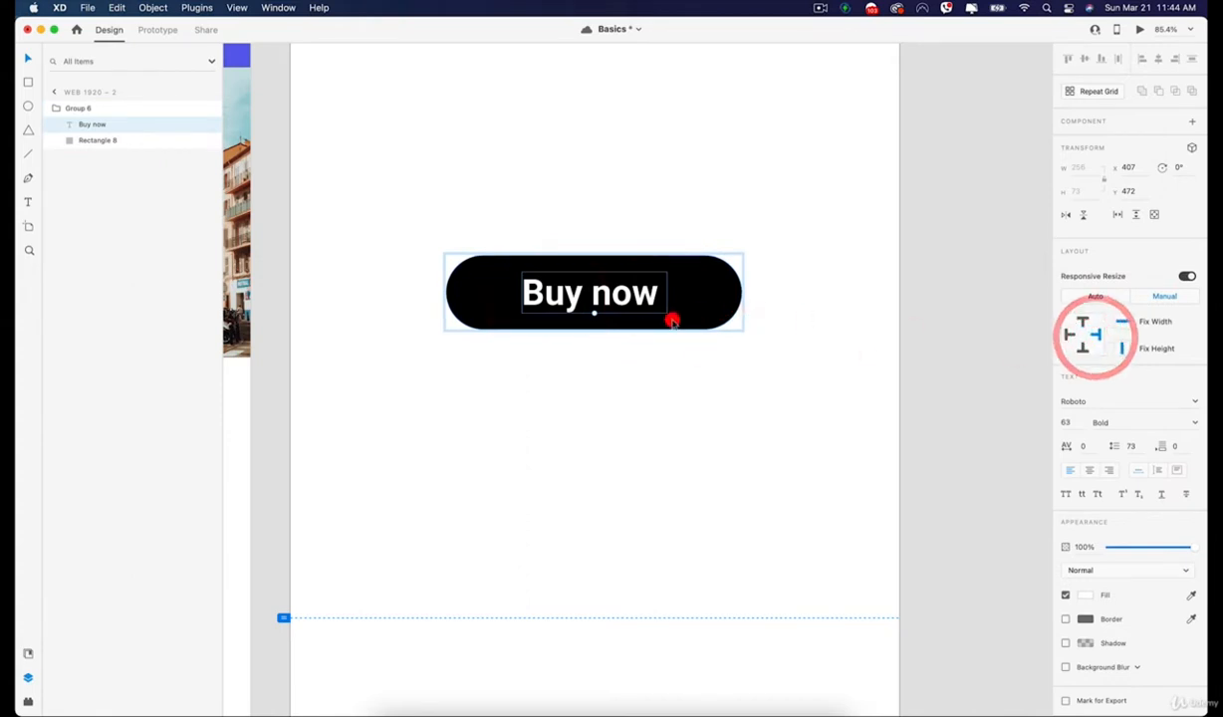
pyautogui.click(710, 310)
pyautogui.moveTo(740, 291)
pyautogui.mouseDown()
pyautogui.moveTo(716, 292)
pyautogui.moveTo(764, 292)
pyautogui.mouseUp()
pyautogui.click(754, 237)
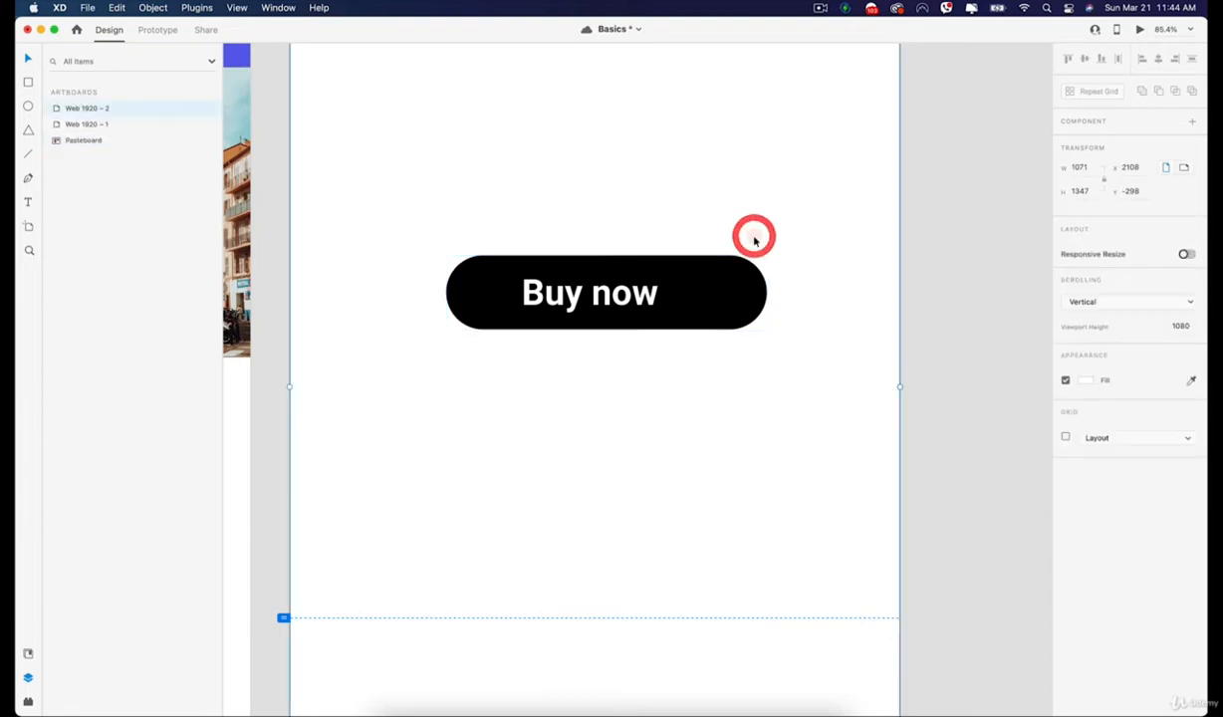
pyautogui.click(730, 281)
pyautogui.moveTo(766, 292)
pyautogui.mouseDown()
pyautogui.moveTo(690, 292)
pyautogui.moveTo(830, 292)
pyautogui.moveTo(761, 293)
pyautogui.mouseUp()
# Fix the "Buy now" text's left margin again and release its right margin.
pyautogui.doubleClick(643, 295)
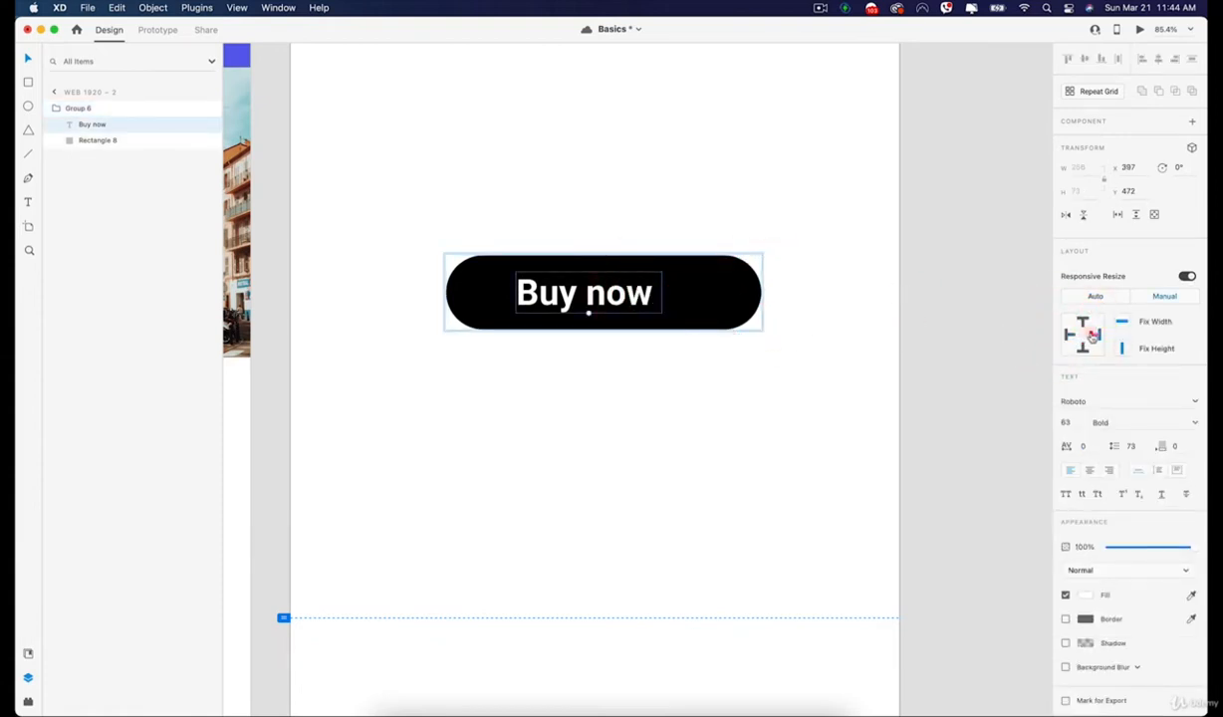
pyautogui.click(1062, 335)
pyautogui.click(1067, 333)
pyautogui.click(695, 310)
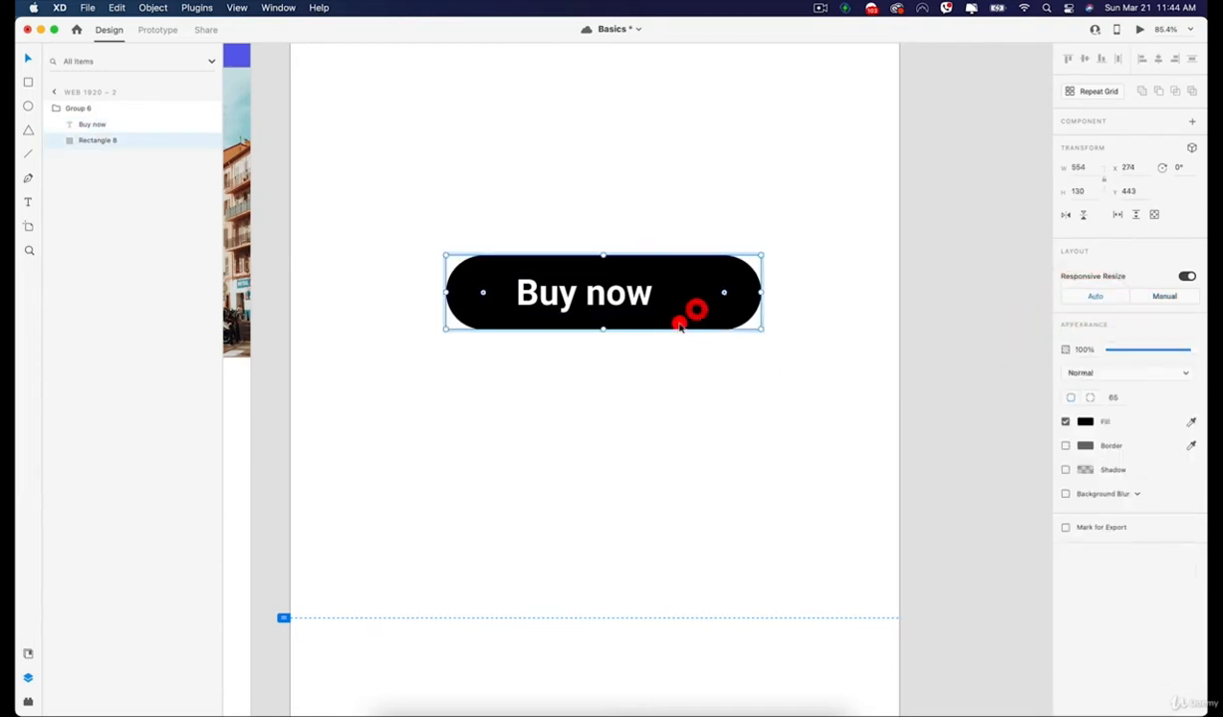
pyautogui.click(669, 384)
# Try stretching the button group downward to a height of about 192, and undo the change.
pyautogui.click(732, 295)
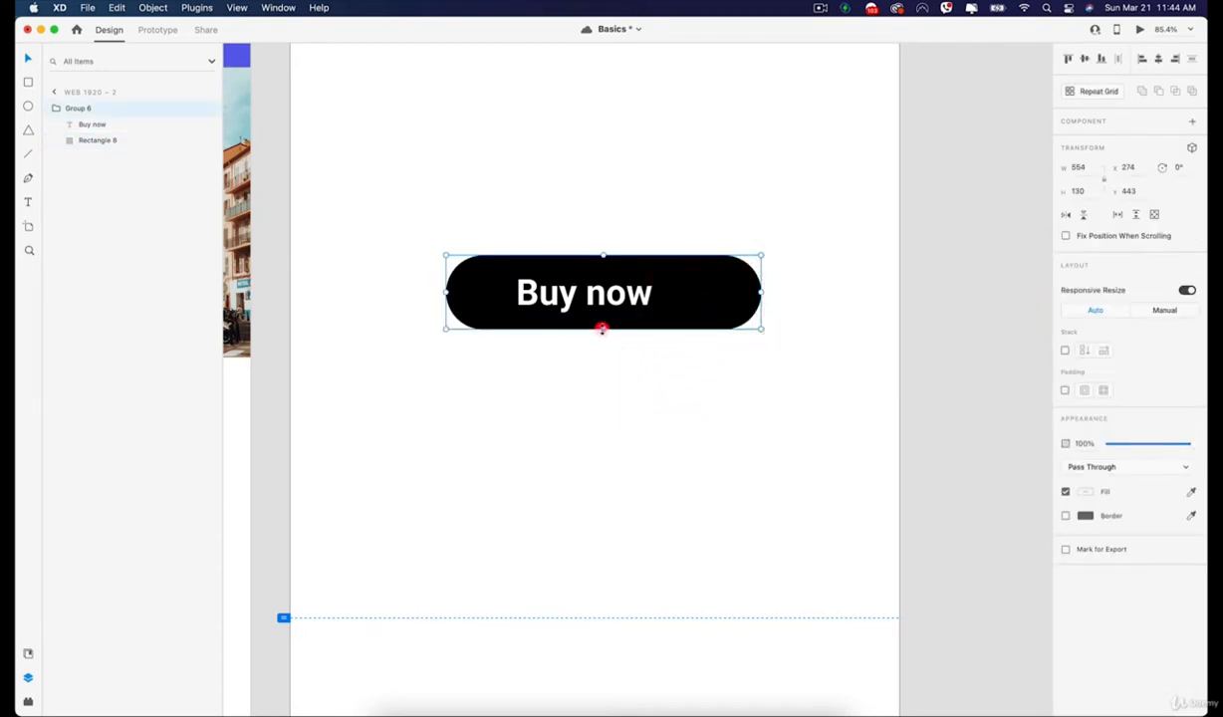
pyautogui.moveTo(601, 328); pyautogui.dragTo(630, 362)
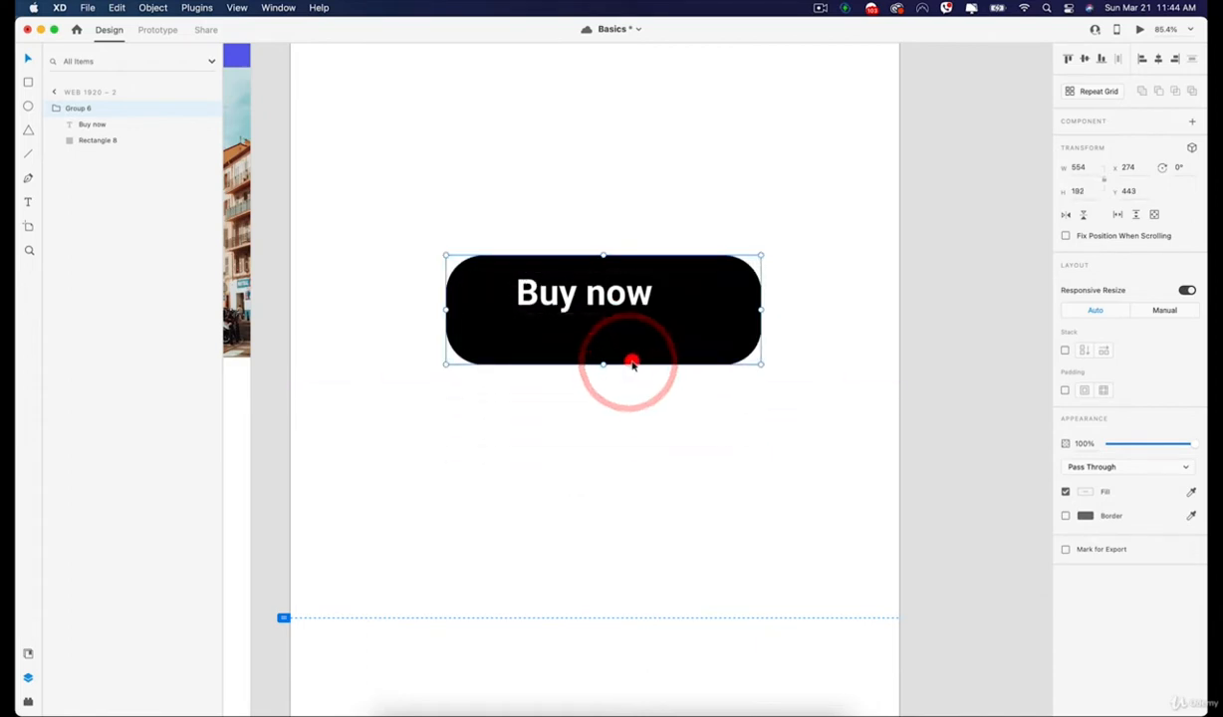
pyautogui.press('super+z')
# Fix the "Buy now" text's bottom margin too, and test it by stretching the button upward and undoing that.
pyautogui.doubleClick(628, 302)
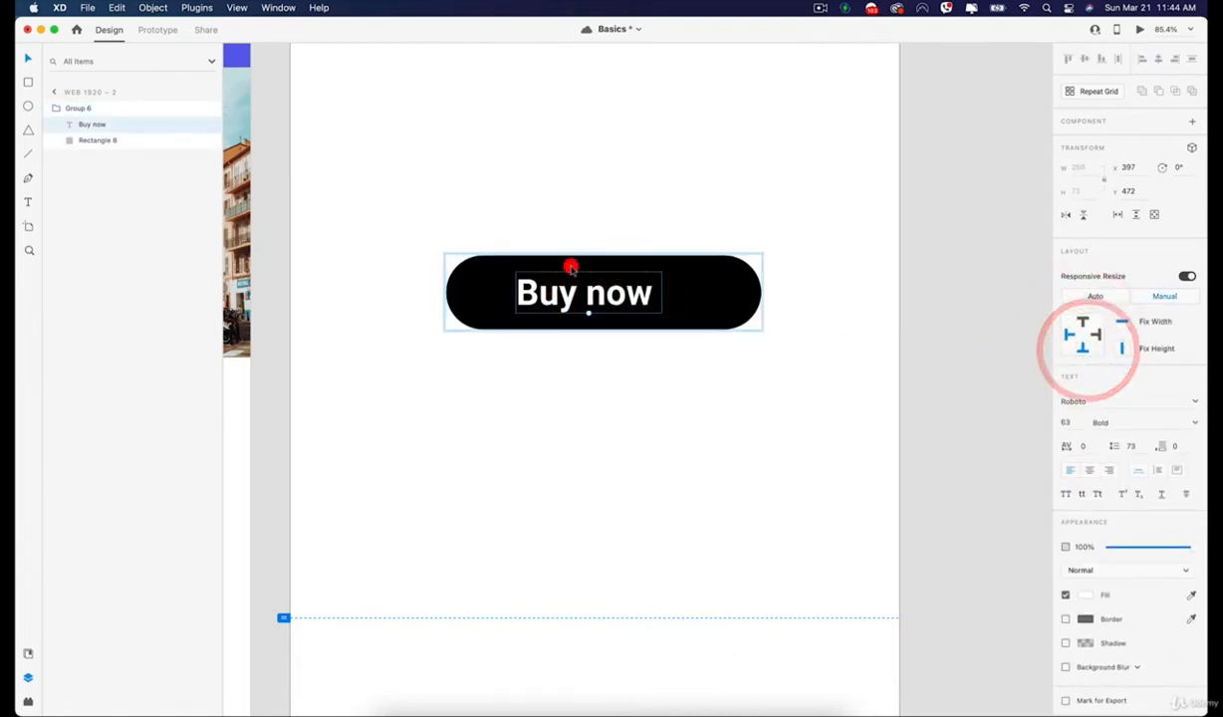
pyautogui.click(582, 256)
pyautogui.moveTo(602, 246); pyautogui.dragTo(604, 188)
pyautogui.press('super+z')
# Clear the fixed left margin of the "Buy now" text in its Manual responsive resize settings.
pyautogui.doubleClick(587, 293)
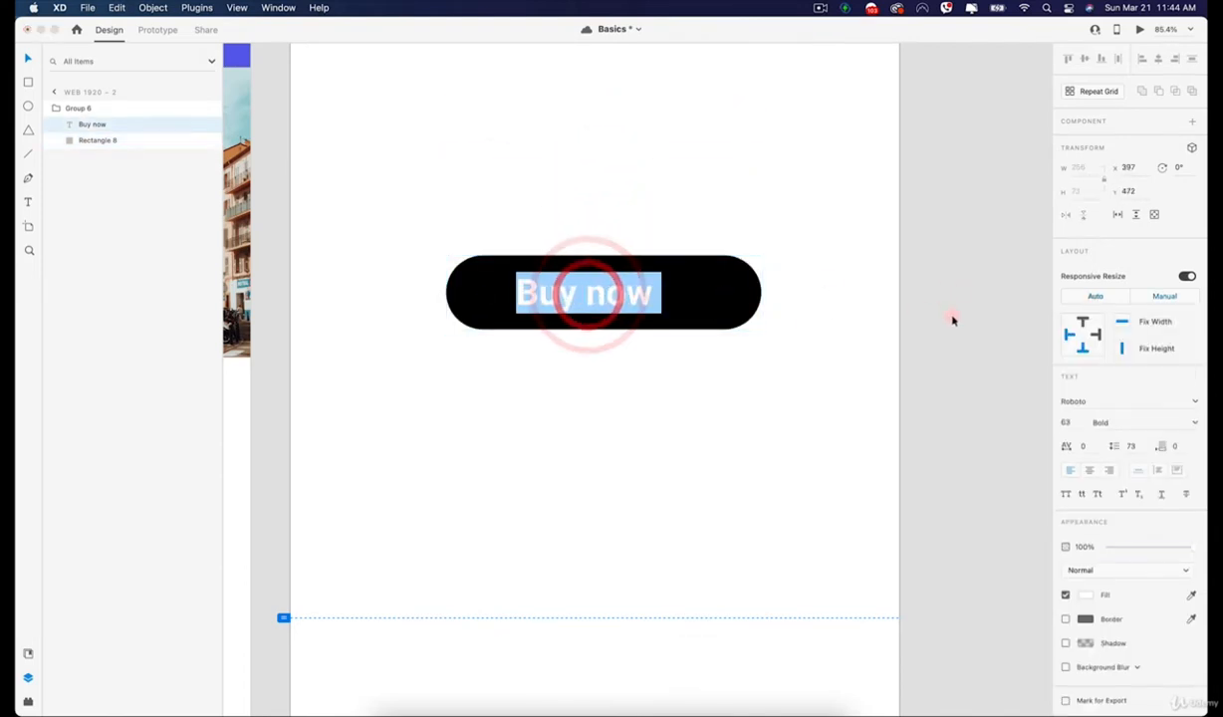
pyautogui.click(931, 318)
pyautogui.click(687, 305)
pyautogui.click(613, 292)
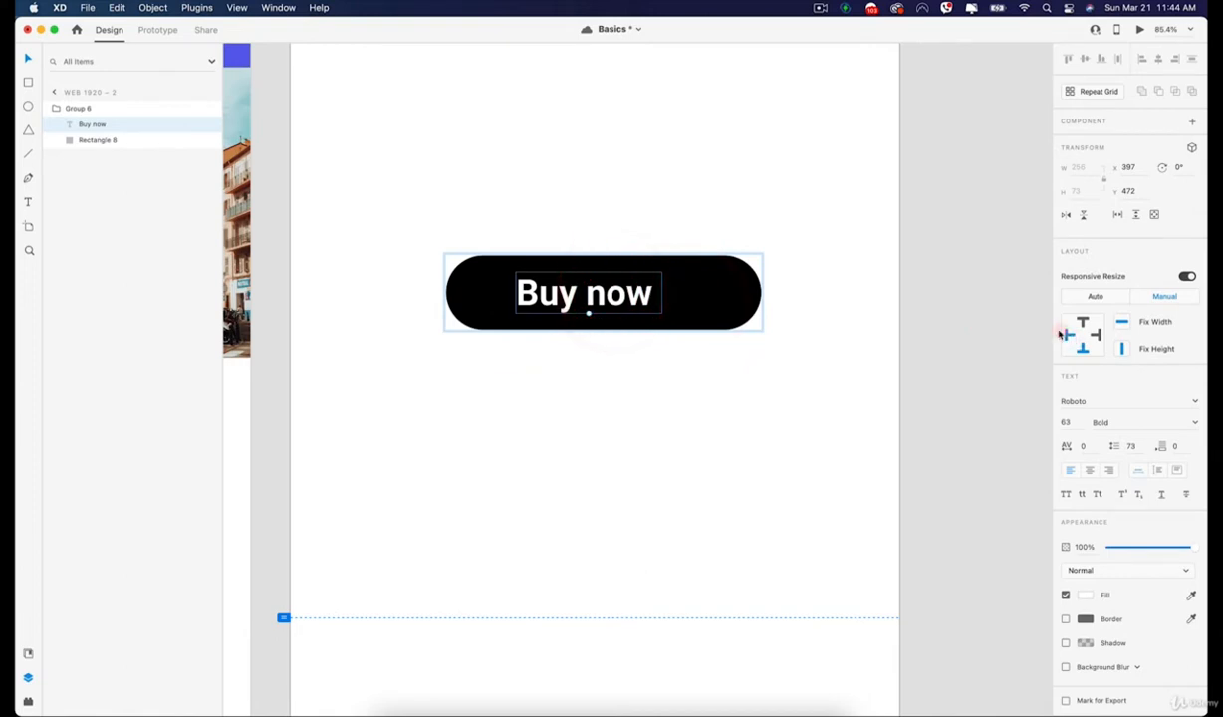
pyautogui.click(792, 402)
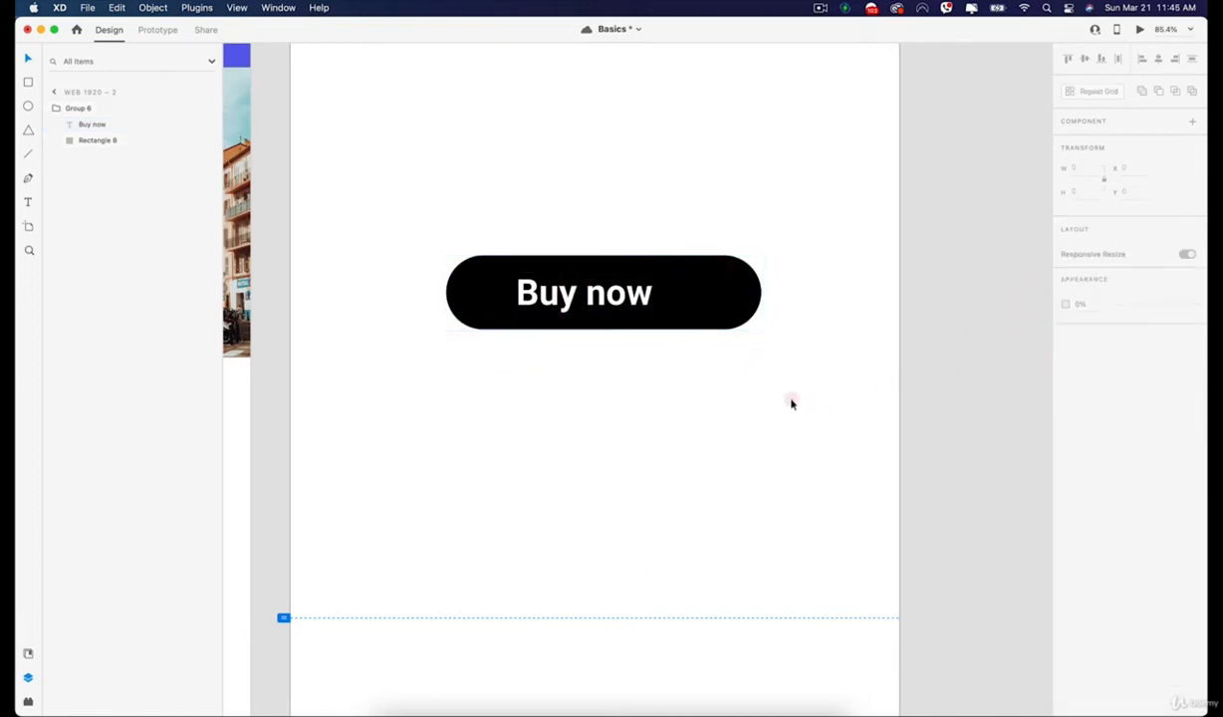
# Try widening the button group to about 647 and stretching its height, and undo both changes.
pyautogui.click(659, 304)
pyautogui.moveTo(759, 295); pyautogui.dragTo(805, 294)
pyautogui.click(803, 219)
pyautogui.click(709, 259)
pyautogui.moveTo(627, 330); pyautogui.dragTo(673, 413)
pyautogui.press('super+z')
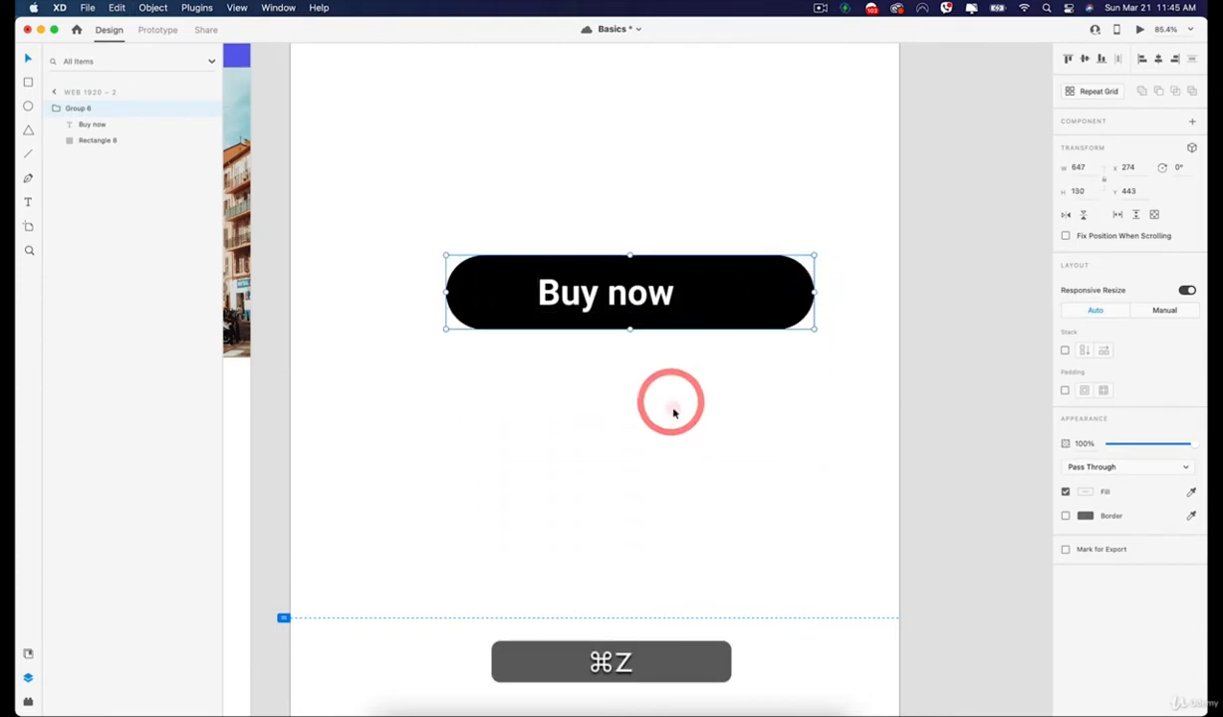
pyautogui.press('super+z')
pyautogui.click(672, 231)
# Move the "Buy now" button group slightly left and up on the artboard.
pyautogui.click(599, 295)
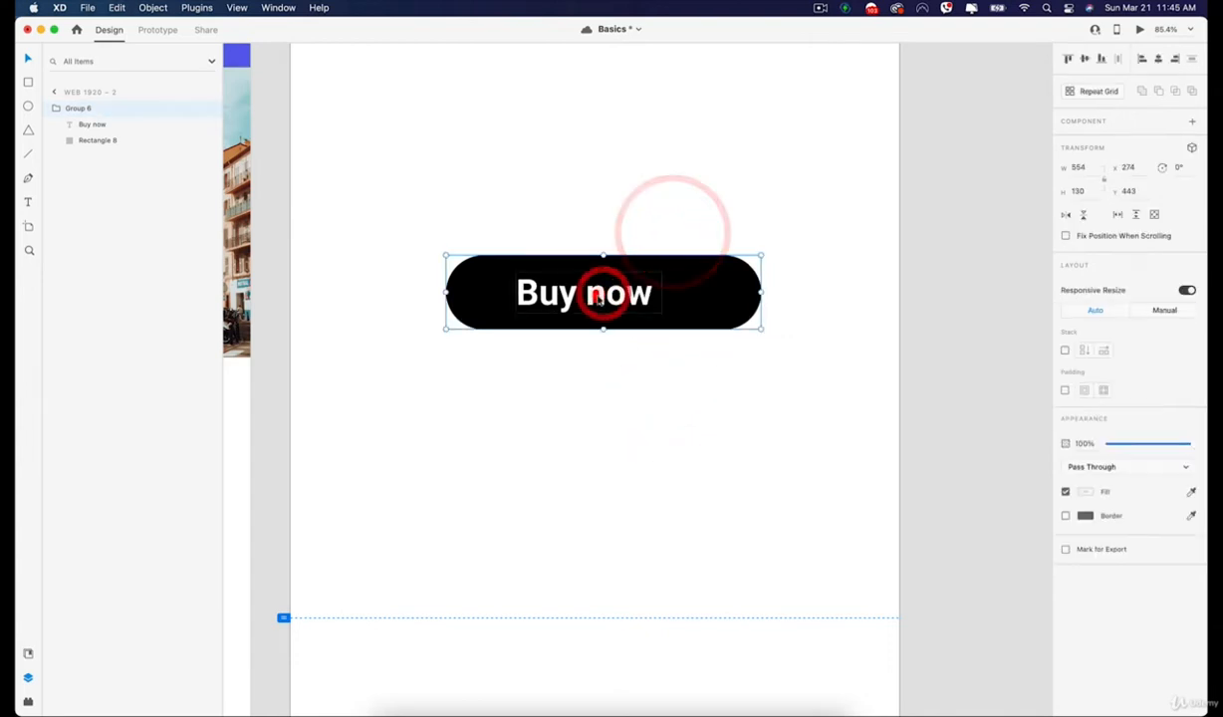
pyautogui.doubleClick(600, 295)
pyautogui.moveTo(600, 295); pyautogui.dragTo(551, 290)
pyautogui.click(645, 215)
pyautogui.doubleClick(540, 290)
pyautogui.click(581, 179)
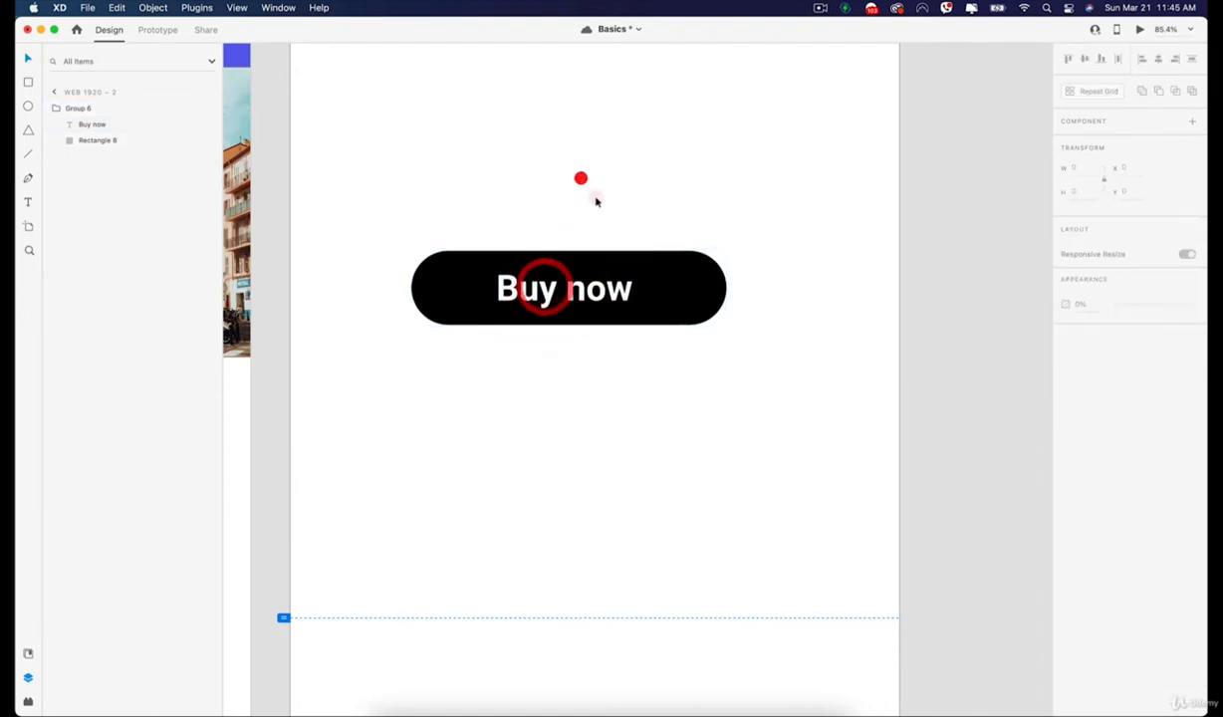
pyautogui.click(635, 321)
pyautogui.click(667, 352)
pyautogui.press('space')
pyautogui.moveTo(546, 336); pyautogui.dragTo(582, 379)
pyautogui.scroll(-5, 583, 380)
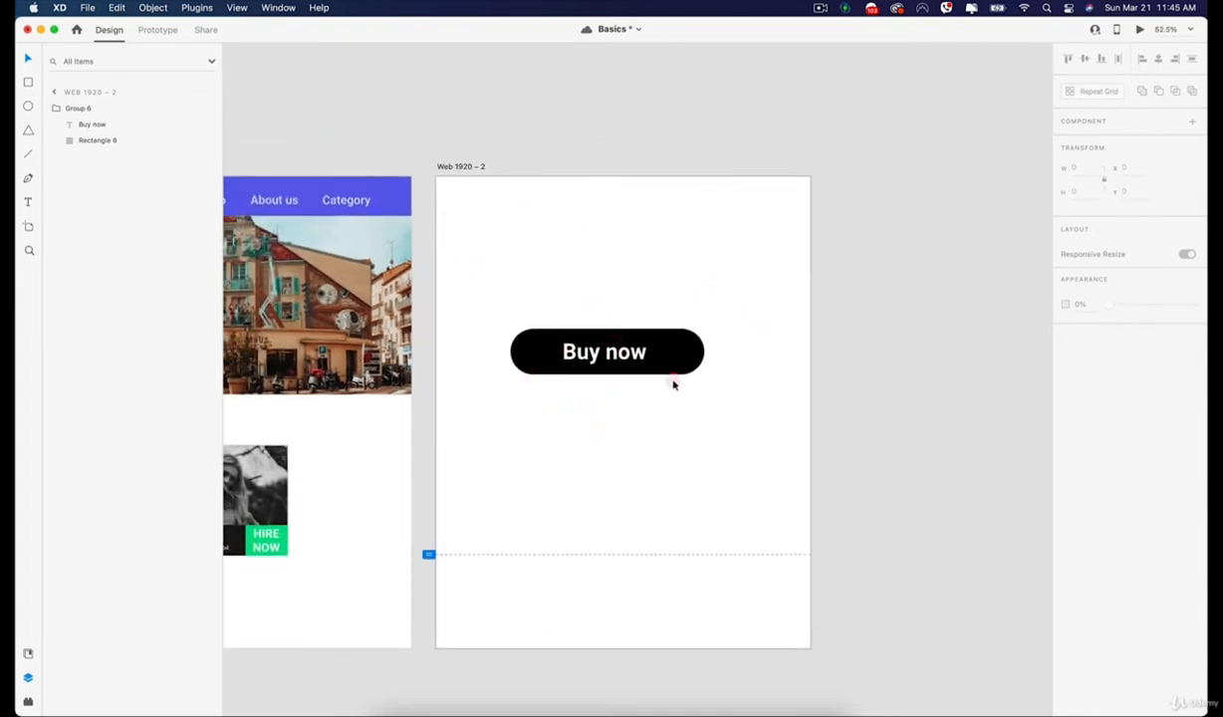
# Move the "Buy now" button group further up the artboard, to a Y position of about 318.
pyautogui.scroll(2, 673, 384)
pyautogui.click(661, 353)
pyautogui.moveTo(626, 360); pyautogui.dragTo(609, 315)
pyautogui.click(628, 213)
# Try narrowing the "Web 1920 – 2" artboard to about 806 without responsive resize, and undo the change.
pyautogui.click(439, 131)
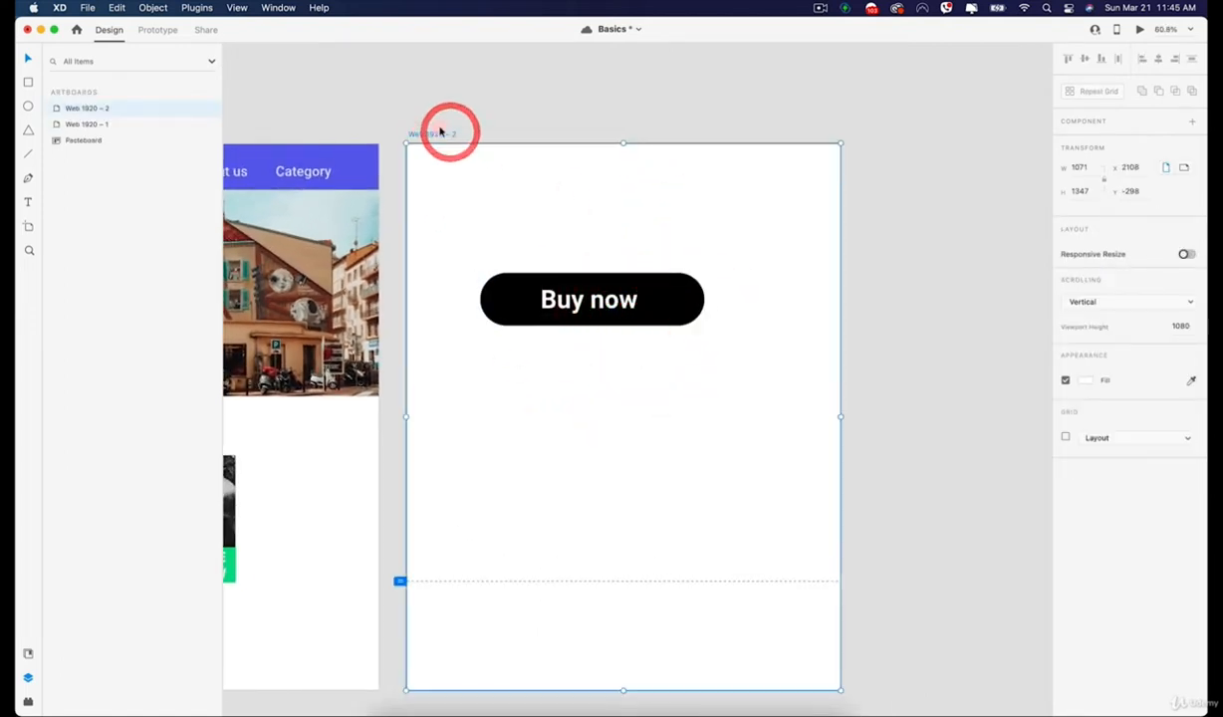
pyautogui.moveTo(840, 418); pyautogui.dragTo(732, 428)
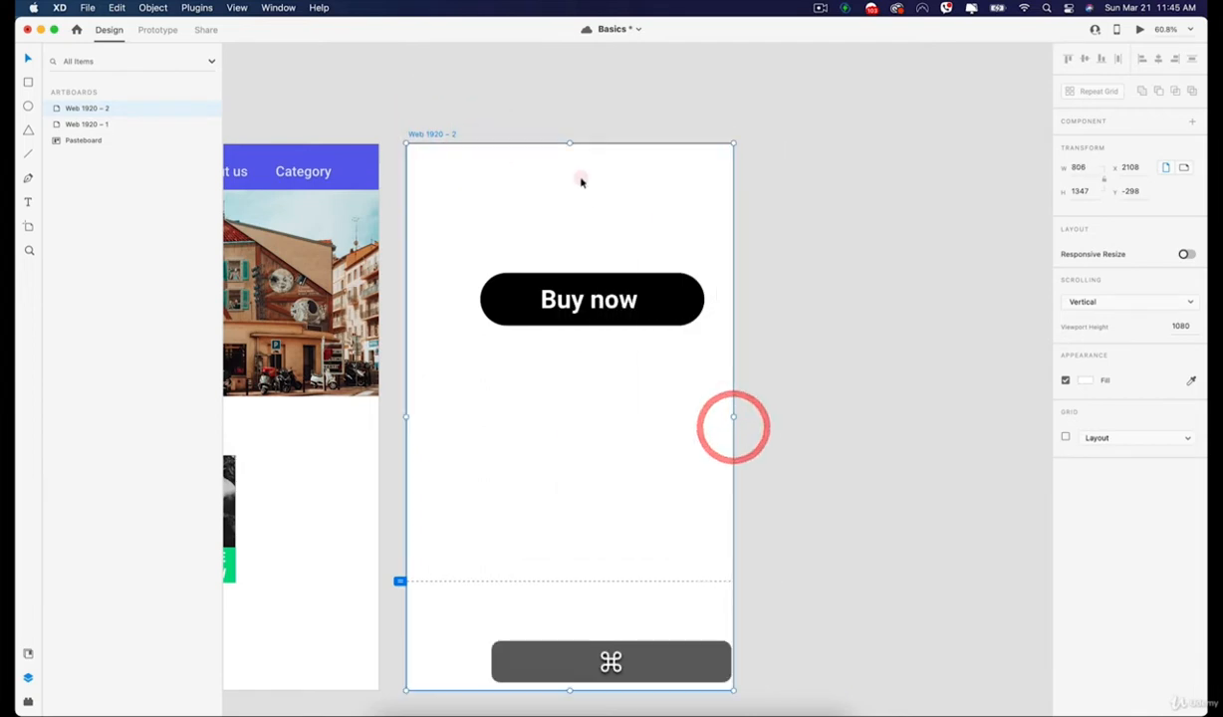
pyautogui.press('super+z')
pyautogui.press('super+z')
# Turn on Responsive Resize for the "Web 1920 – 2" artboard.
pyautogui.click(438, 134)
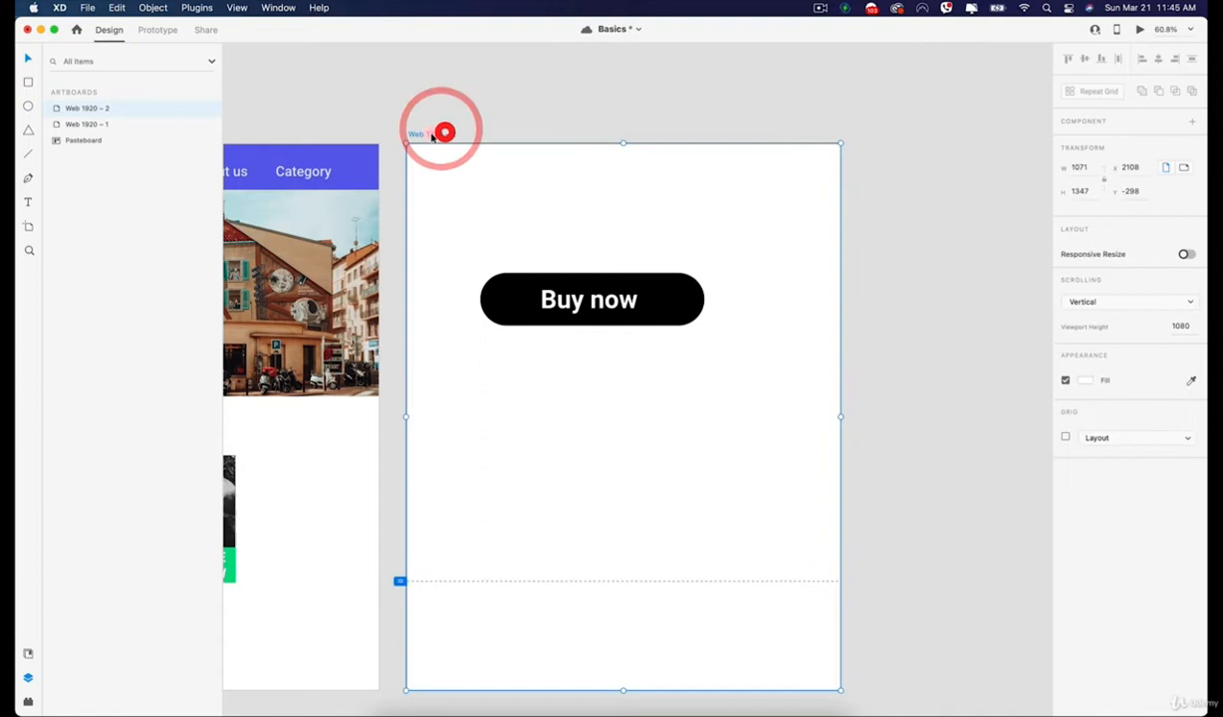
pyautogui.click(1186, 253)
pyautogui.click(1195, 258)
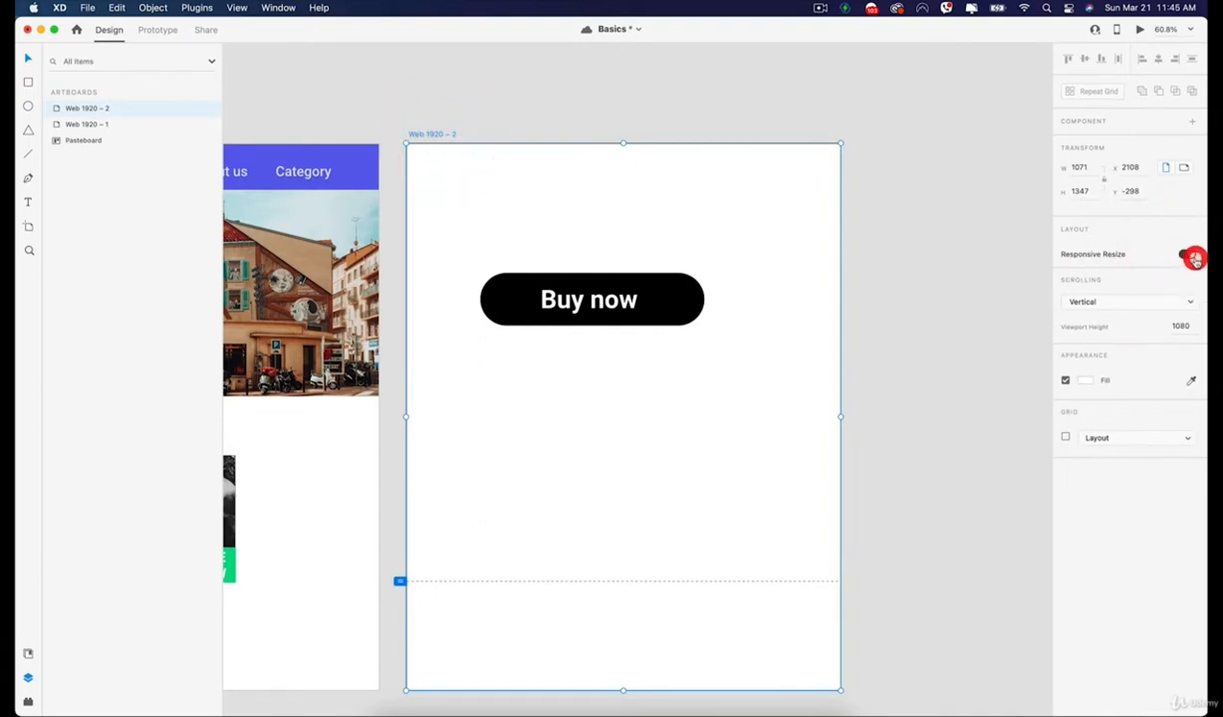
# Narrow the "Web 1920 – 2" artboard from its right edge to test how the "Buy now" button responds.
pyautogui.click(892, 273)
pyautogui.click(701, 282)
pyautogui.click(774, 207)
pyautogui.click(570, 301)
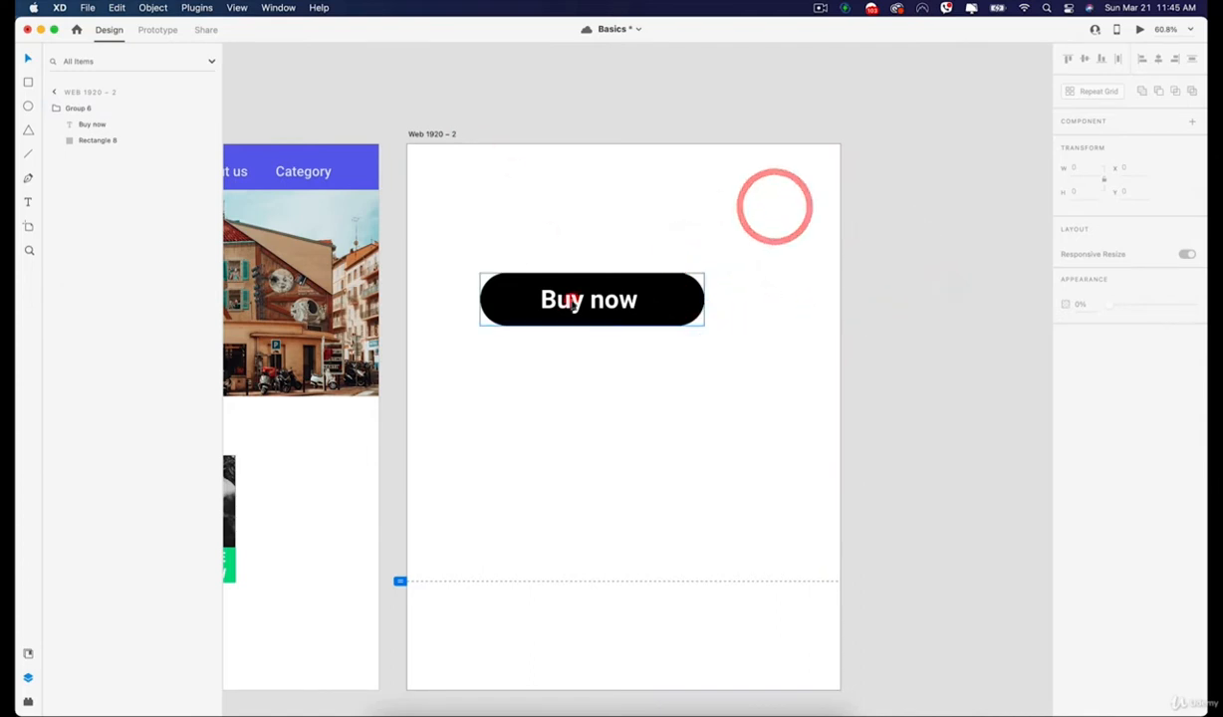
pyautogui.click(813, 306)
pyautogui.click(436, 134)
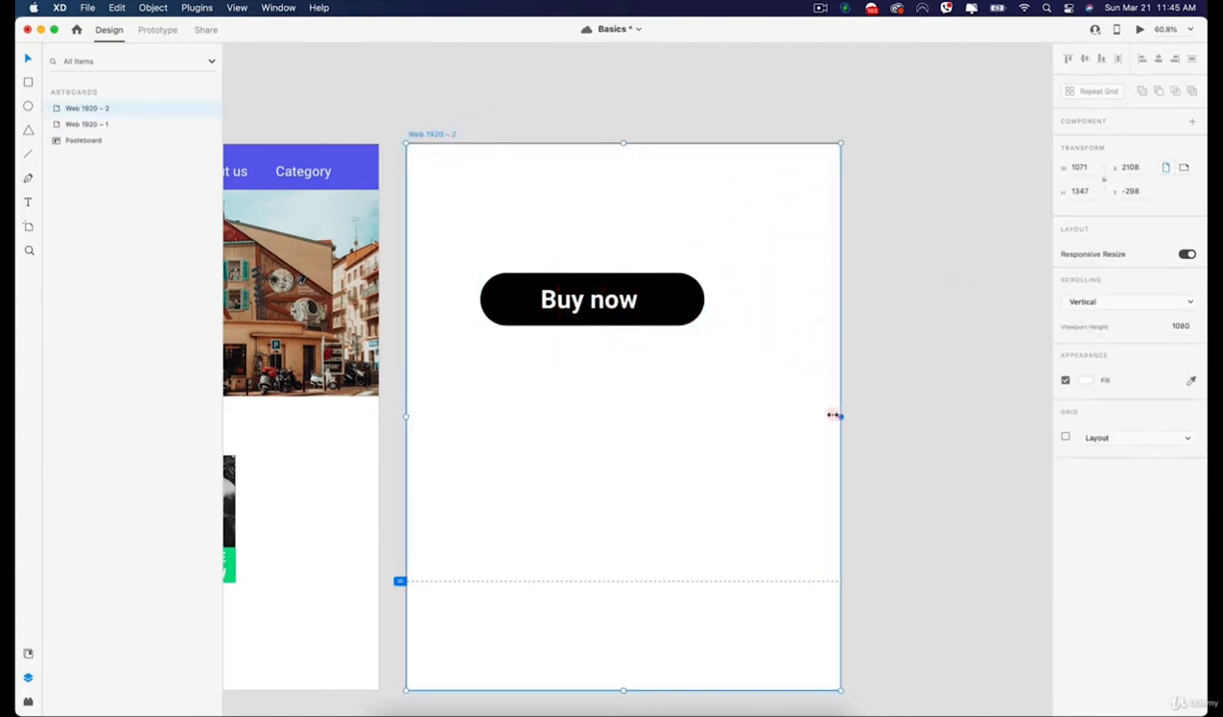
pyautogui.moveTo(834, 415); pyautogui.dragTo(733, 423)
# Switch the "Buy now" button group to Manual responsive resize and fix its right margin instead of the left.
pyautogui.click(595, 298)
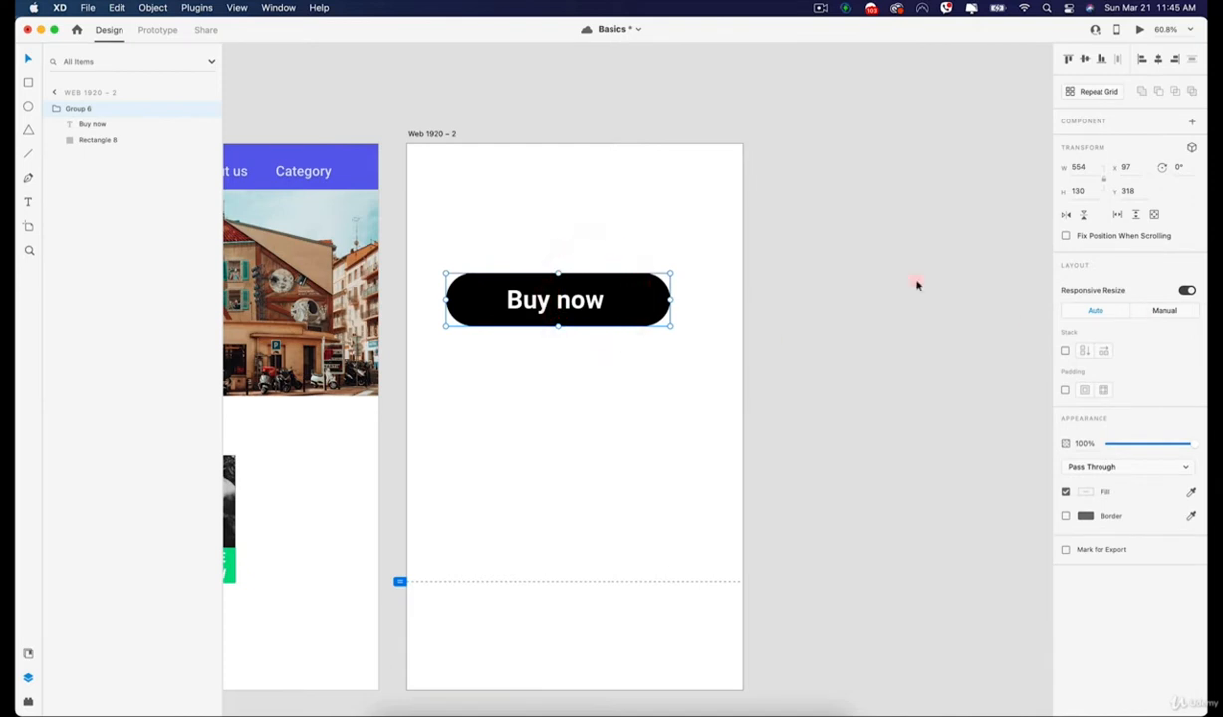
pyautogui.click(1164, 311)
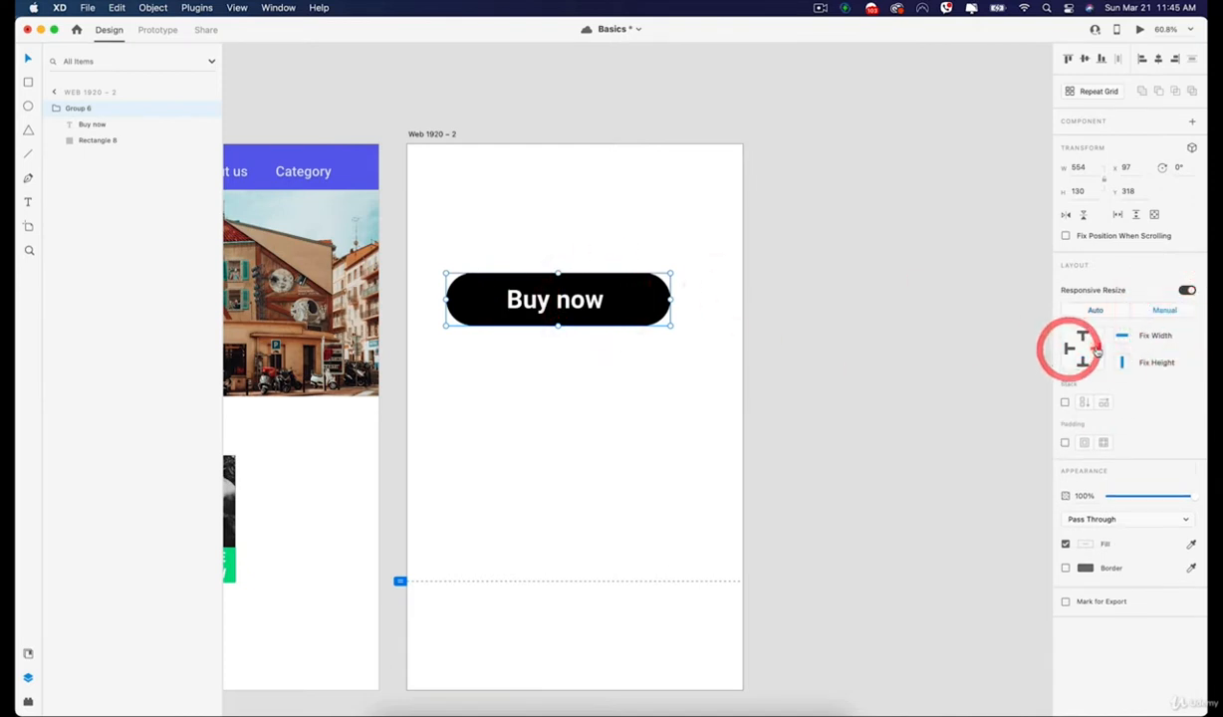
pyautogui.click(750, 332)
pyautogui.click(728, 324)
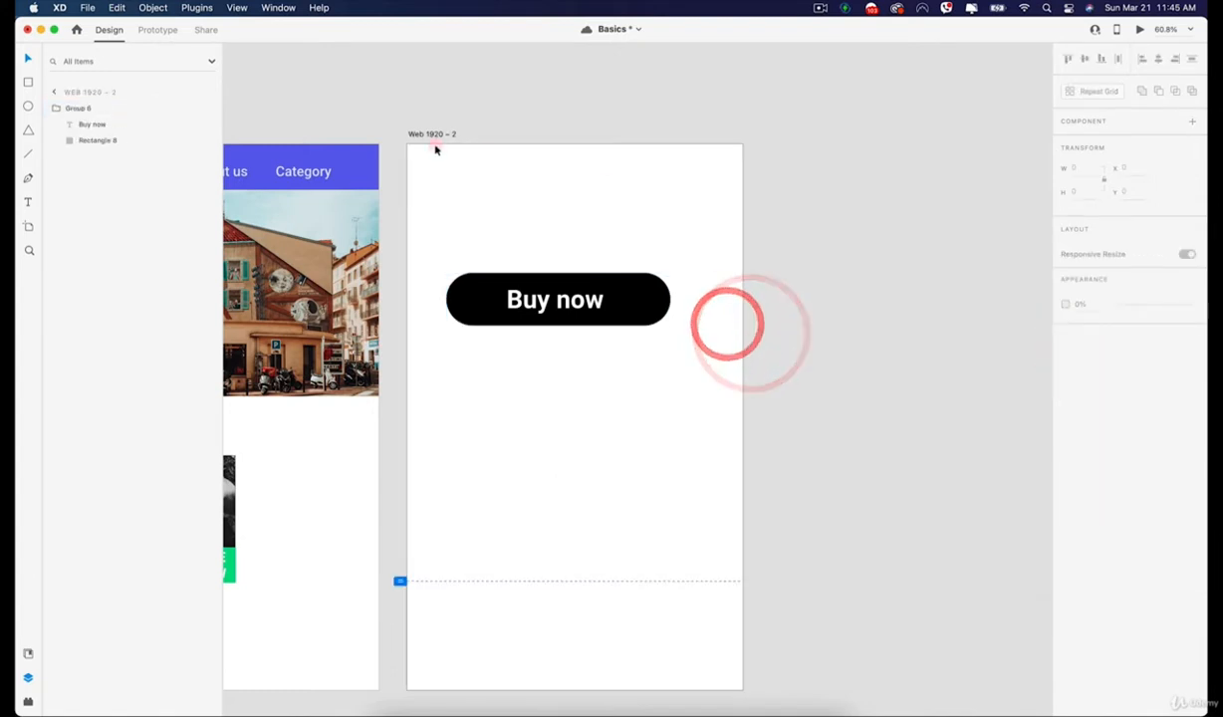
# Resize the "Web 1920 – 2" artboard to a width of about 949 to test the button's fixed right margin.
pyautogui.click(435, 149)
pyautogui.moveTo(743, 417); pyautogui.dragTo(659, 428)
pyautogui.click(789, 368)
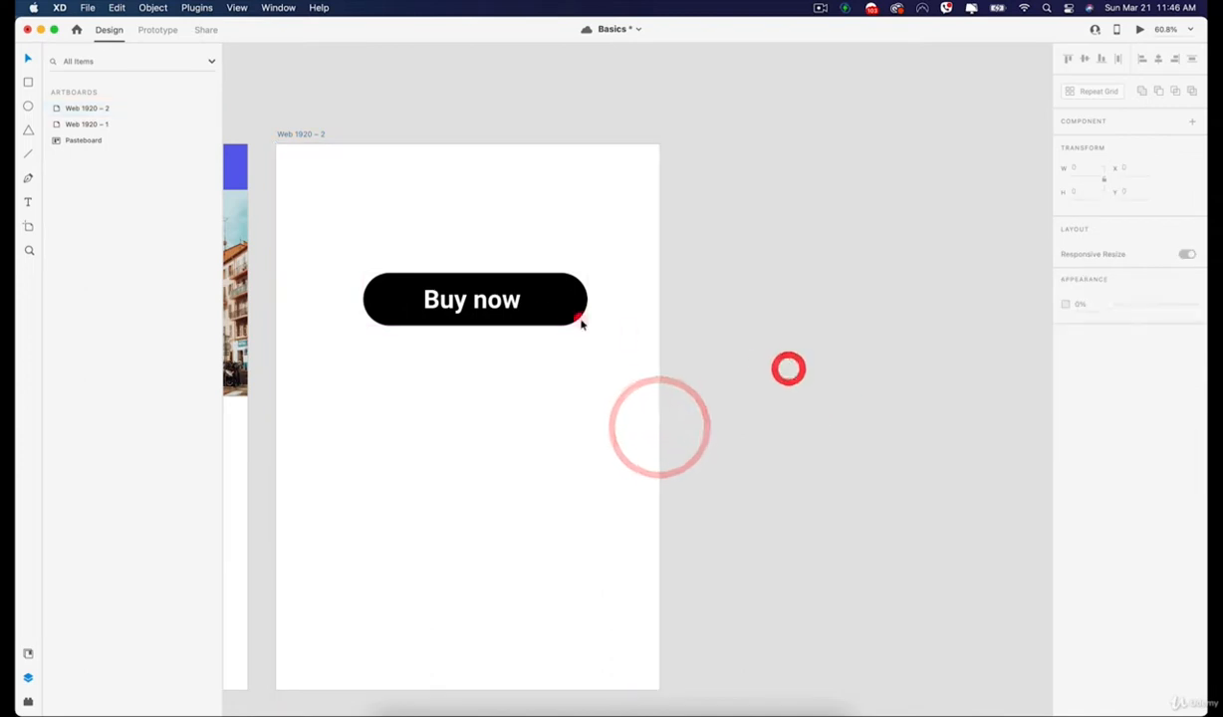
# Fix the left margin of the "Buy now" button group instead of the right one.
pyautogui.click(498, 303)
pyautogui.click(878, 337)
pyautogui.click(503, 299)
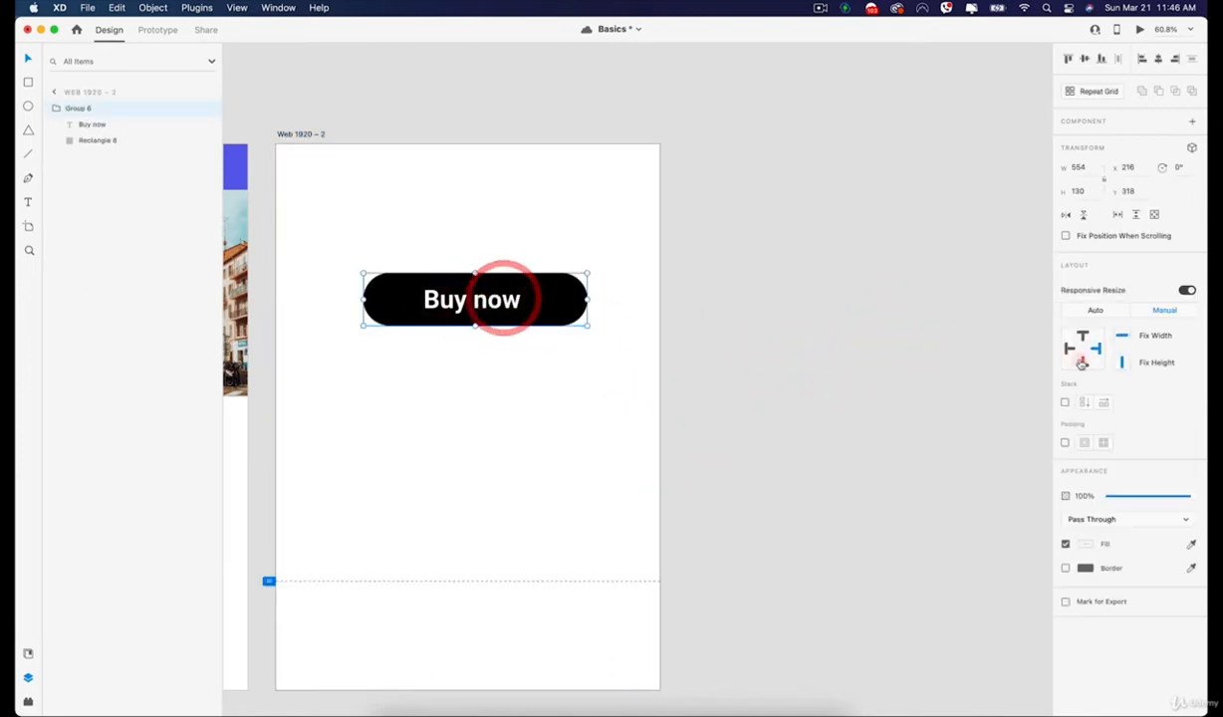
pyautogui.click(1067, 348)
pyautogui.click(658, 349)
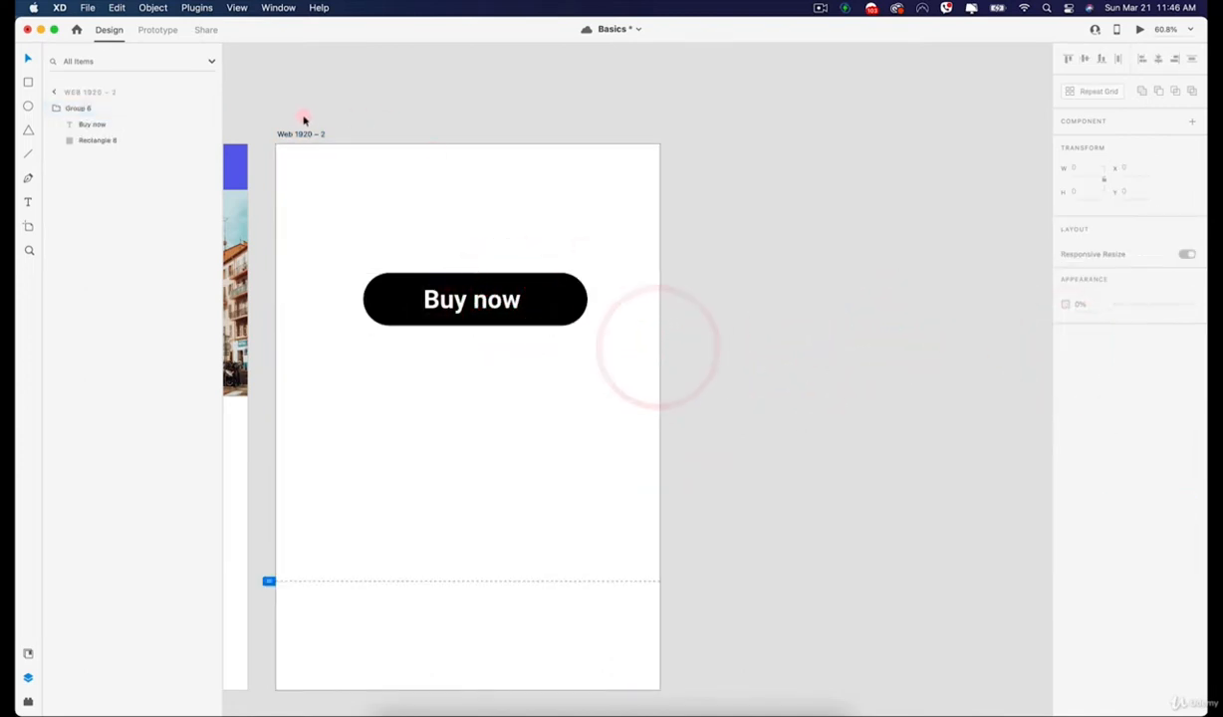
# Narrow the artboard to about 932 to test the button group's fixed left margin.
pyautogui.click(302, 129)
pyautogui.click(314, 139)
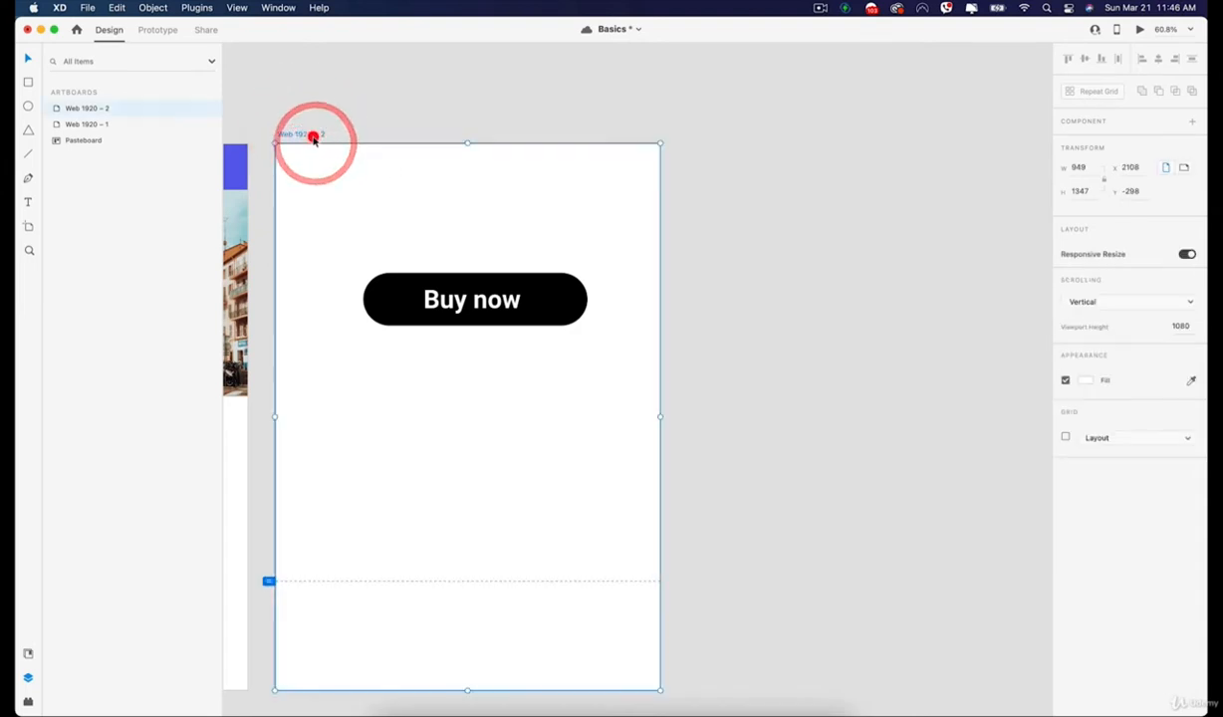
pyautogui.moveTo(659, 416)
pyautogui.mouseDown()
pyautogui.moveTo(587, 415)
pyautogui.moveTo(839, 428)
pyautogui.moveTo(650, 428)
pyautogui.mouseUp()
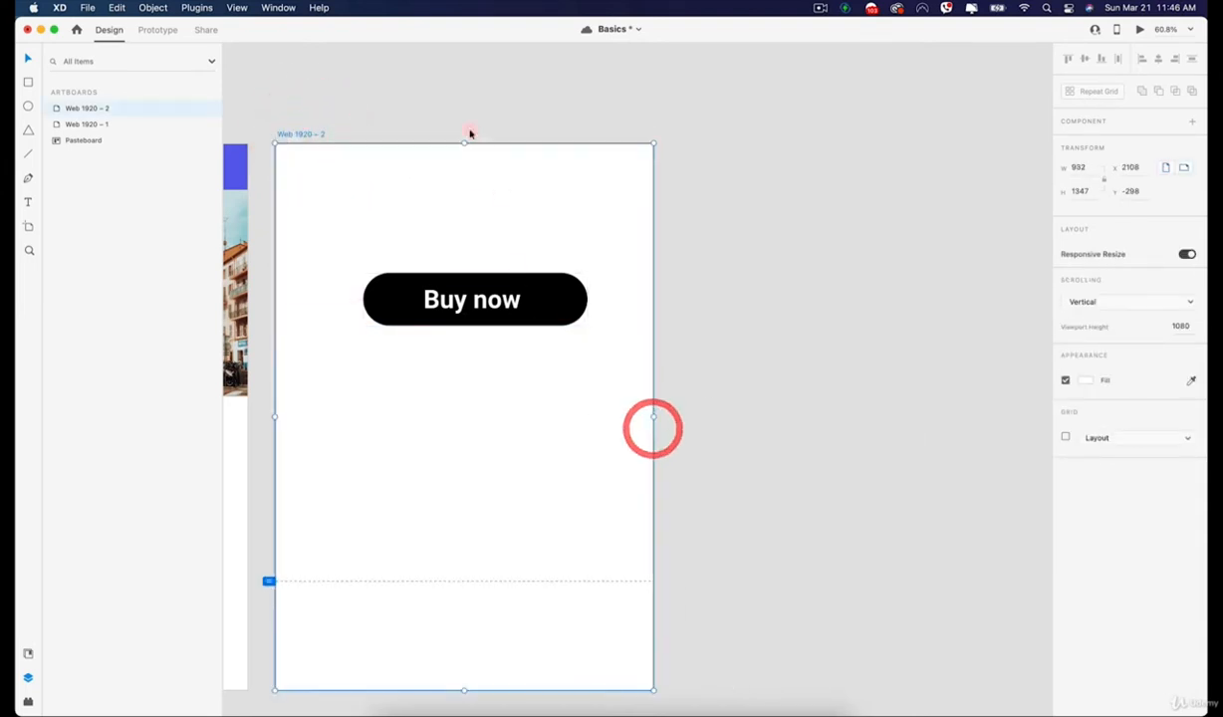
# Fix only the button group's bottom margin, and test it by resizing the artboard from its upper edge and undoing that.
pyautogui.click(586, 288)
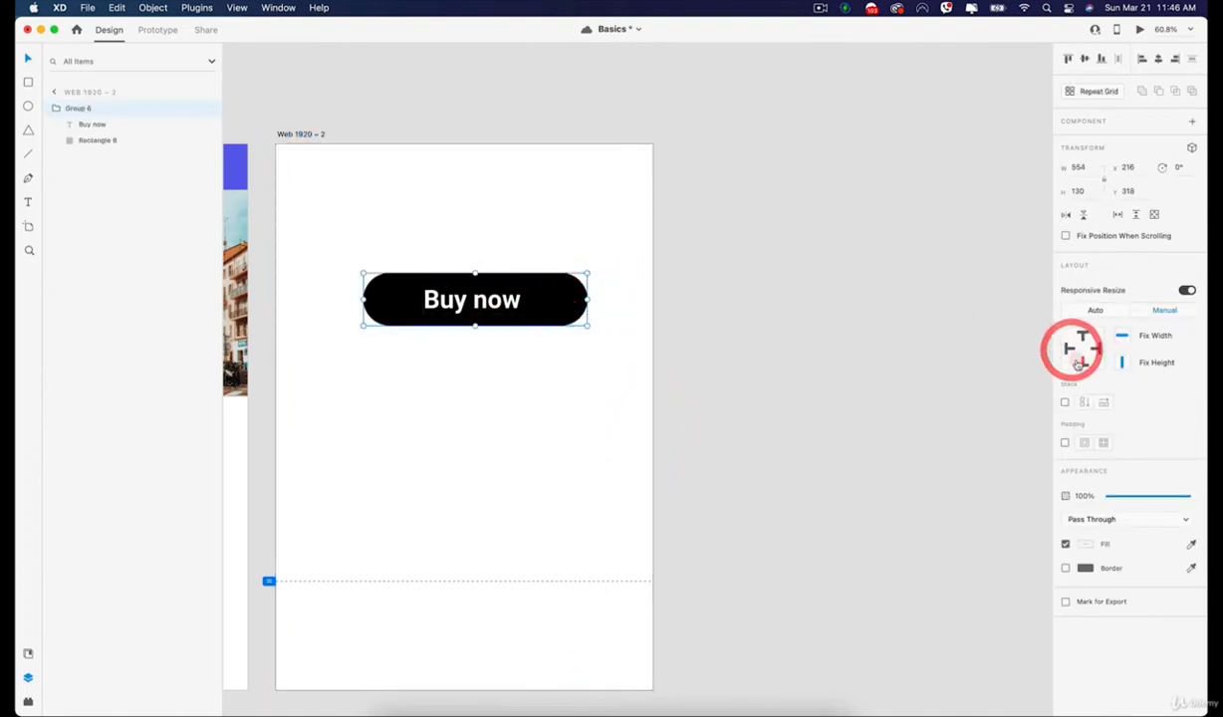
pyautogui.click(446, 143)
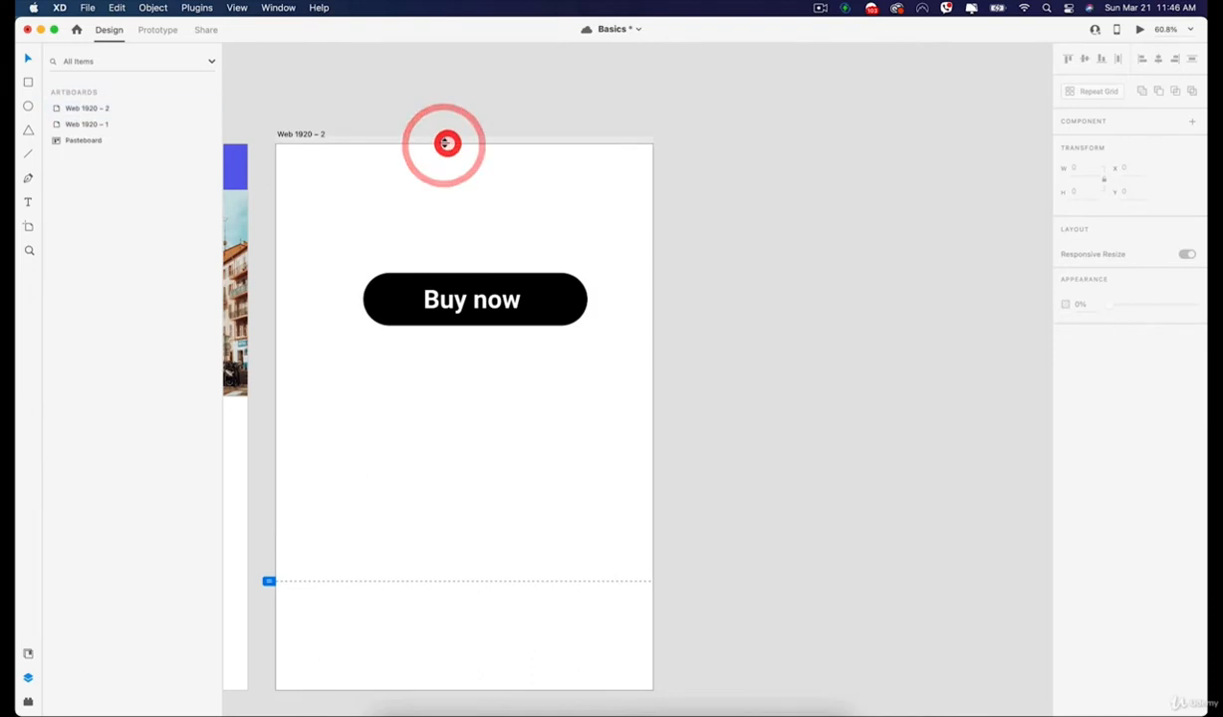
pyautogui.click(311, 129)
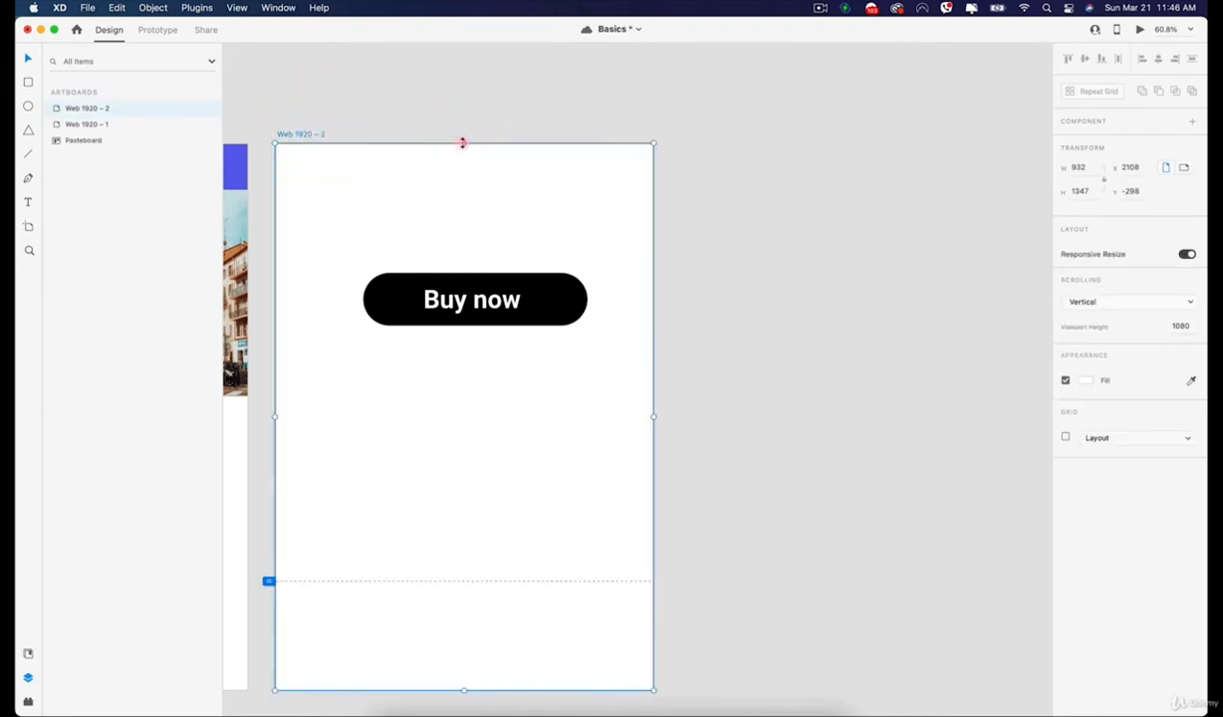
pyautogui.moveTo(460, 144); pyautogui.dragTo(638, 125)
pyautogui.press('space')
pyautogui.press('super+z')
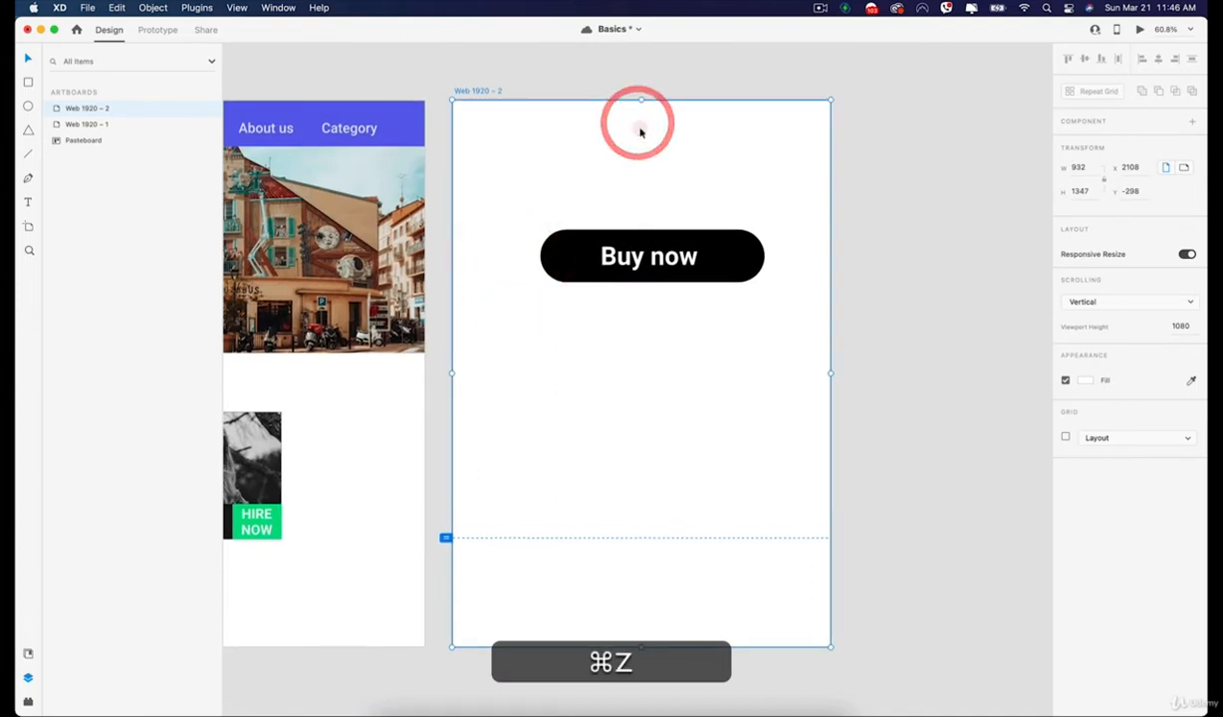
# Delete the "Buy now" button group from the "Web 1920 – 2" artboard.
pyautogui.click(877, 197)
pyautogui.click(654, 242)
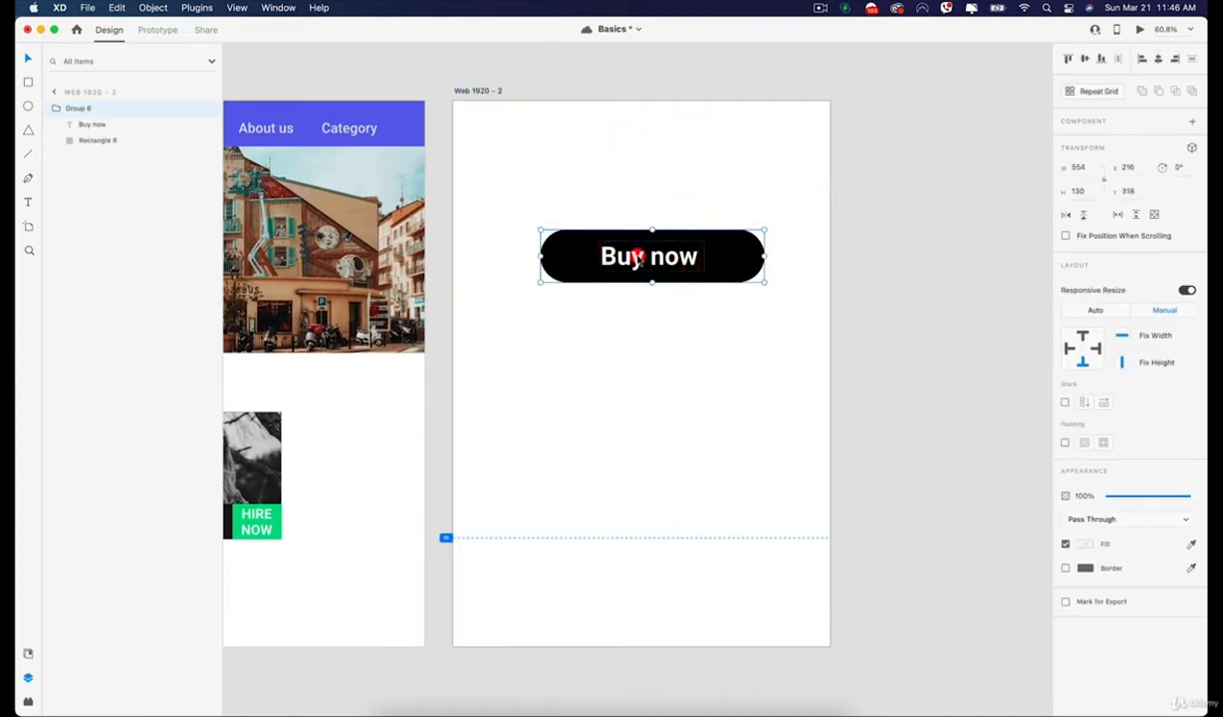
pyautogui.press('BackSpace')
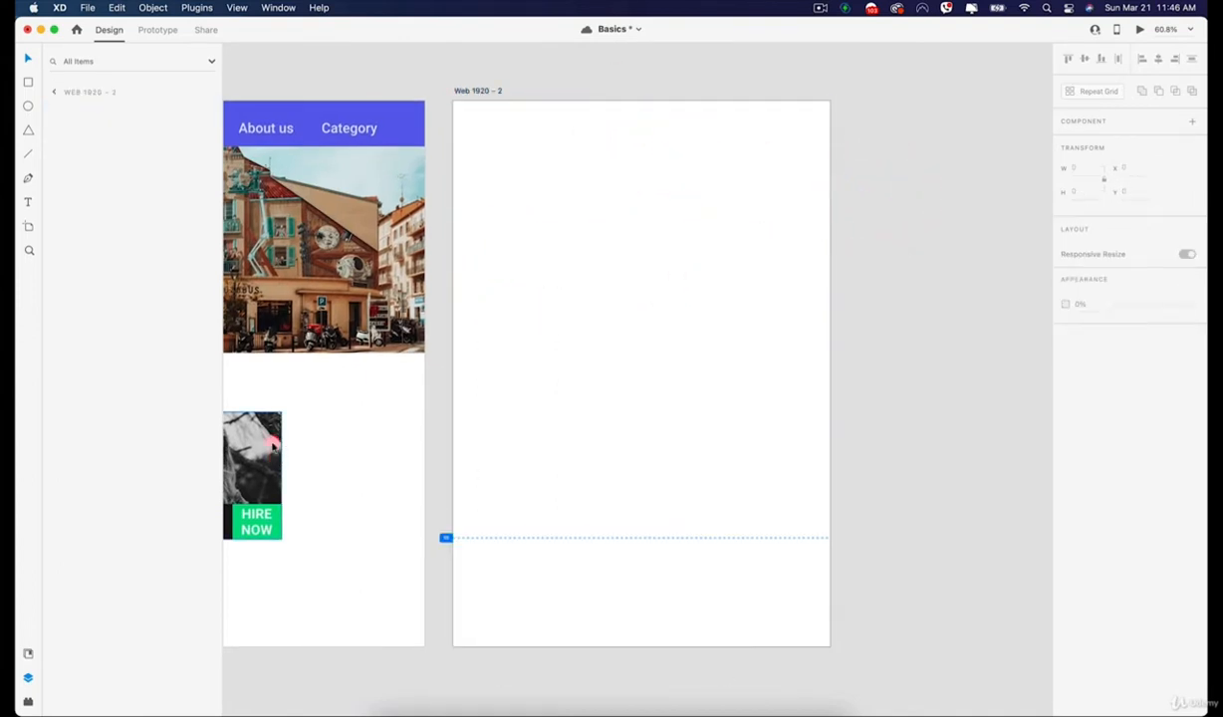
# Copy the "TOP" photographer card from the "Web 1920 – 1" artboard and paste it into "Web 1920 – 2".
pyautogui.click(260, 435)
pyautogui.moveTo(260, 435); pyautogui.dragTo(393, 432)
pyautogui.press('space')
pyautogui.moveTo(365, 331); pyautogui.dragTo(633, 276)
pyautogui.press('super+z')
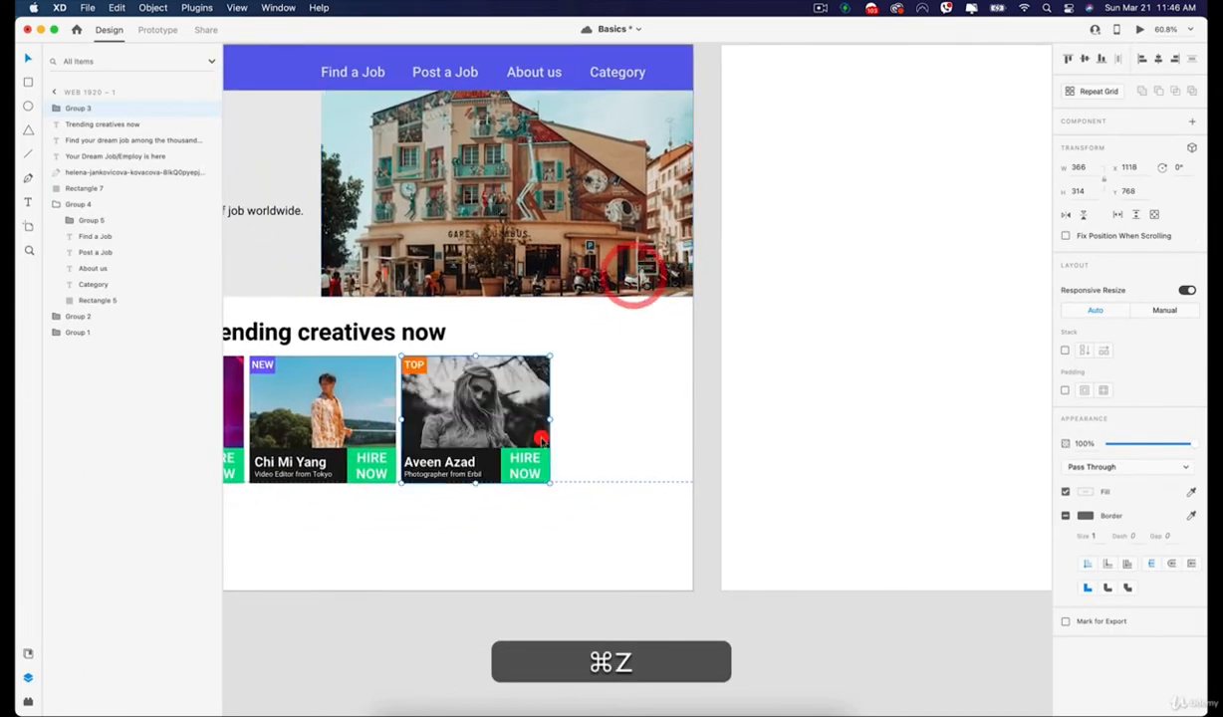
pyautogui.click(838, 228)
pyautogui.press('super+v')
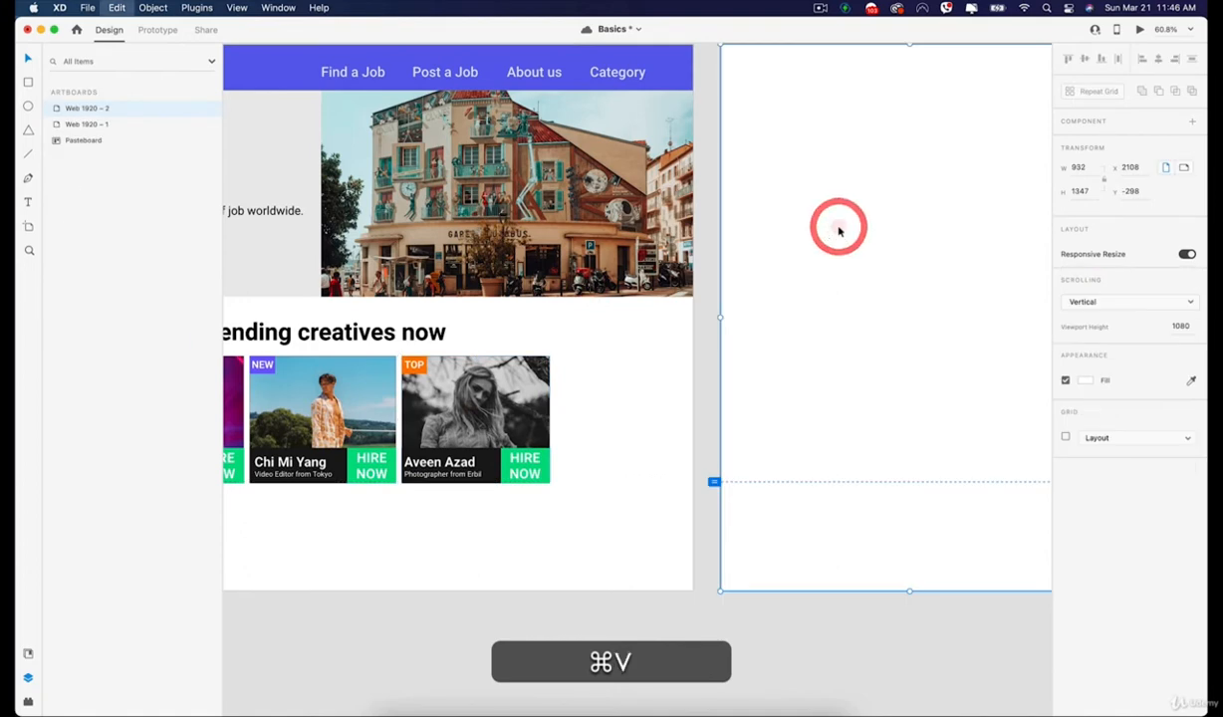
# Move the pasted card to about X 121, Y 237 on the "Web 1920 – 2" artboard.
pyautogui.press('space')
pyautogui.moveTo(737, 189); pyautogui.dragTo(417, 254)
pyautogui.moveTo(513, 284); pyautogui.dragTo(488, 281)
pyautogui.moveTo(541, 371); pyautogui.dragTo(498, 257)
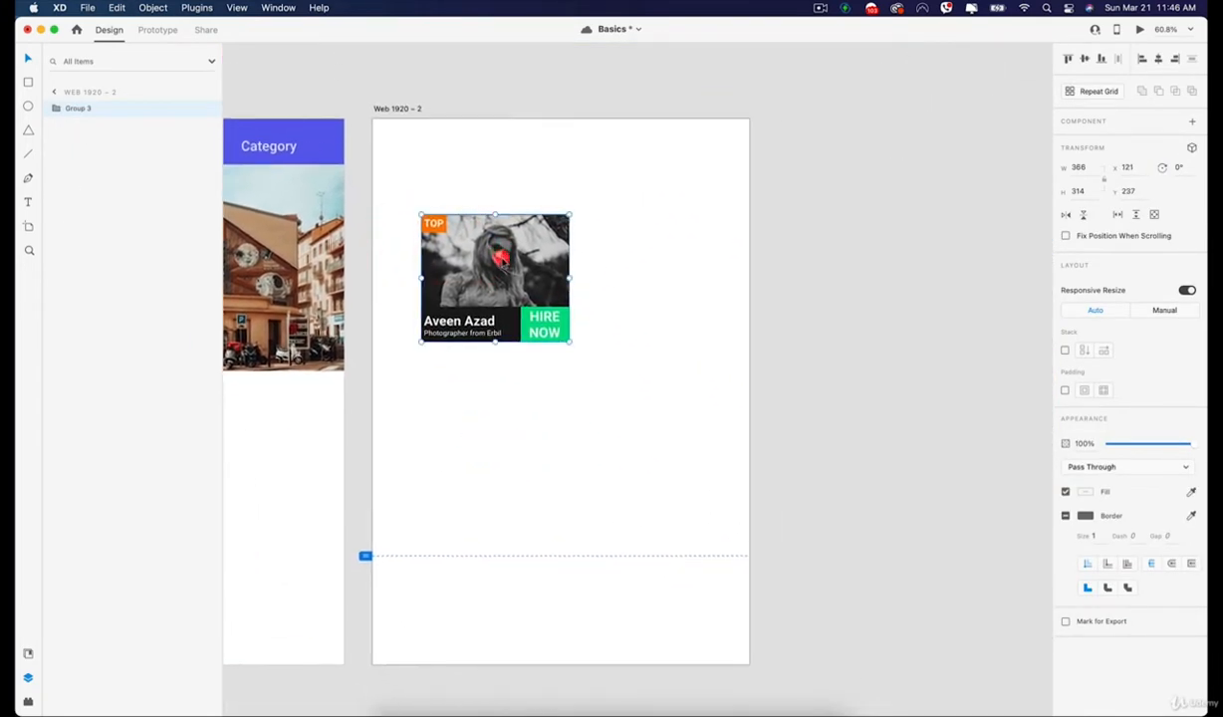
# Enlarge the card to about 692 × 436 using automatic Responsive Resize.
pyautogui.scroll(3, 513, 284)
pyautogui.click(1189, 291)
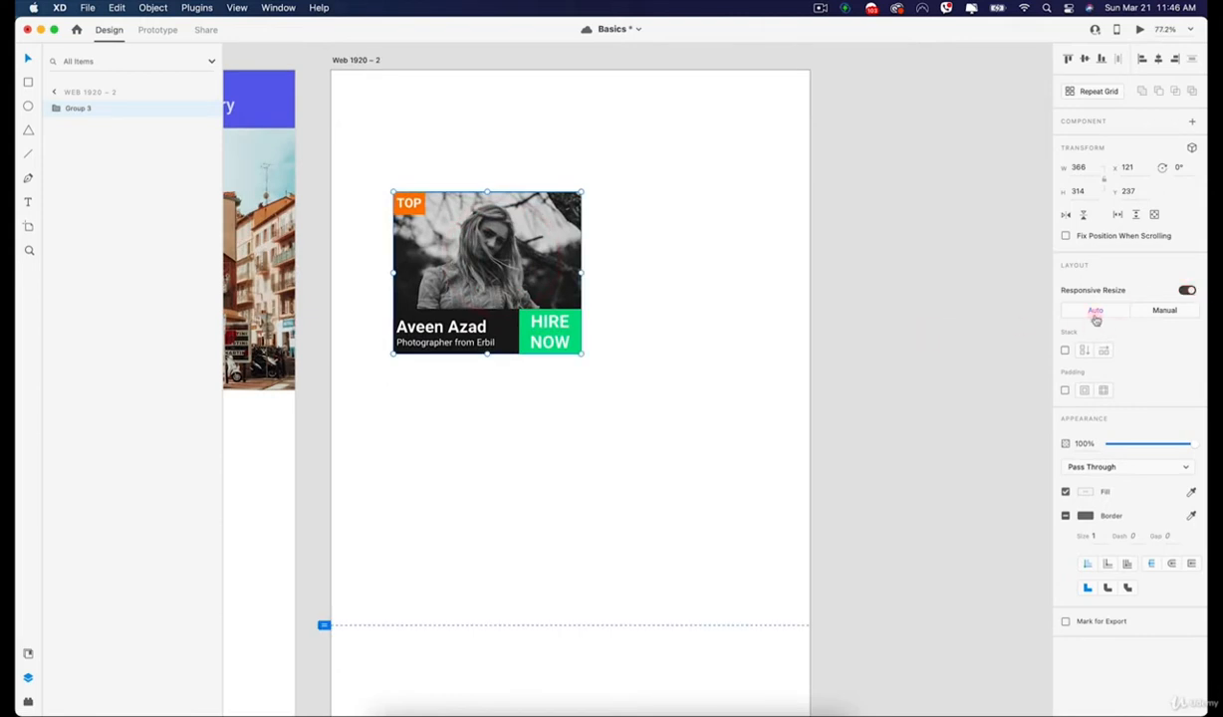
pyautogui.moveTo(583, 354); pyautogui.dragTo(748, 414)
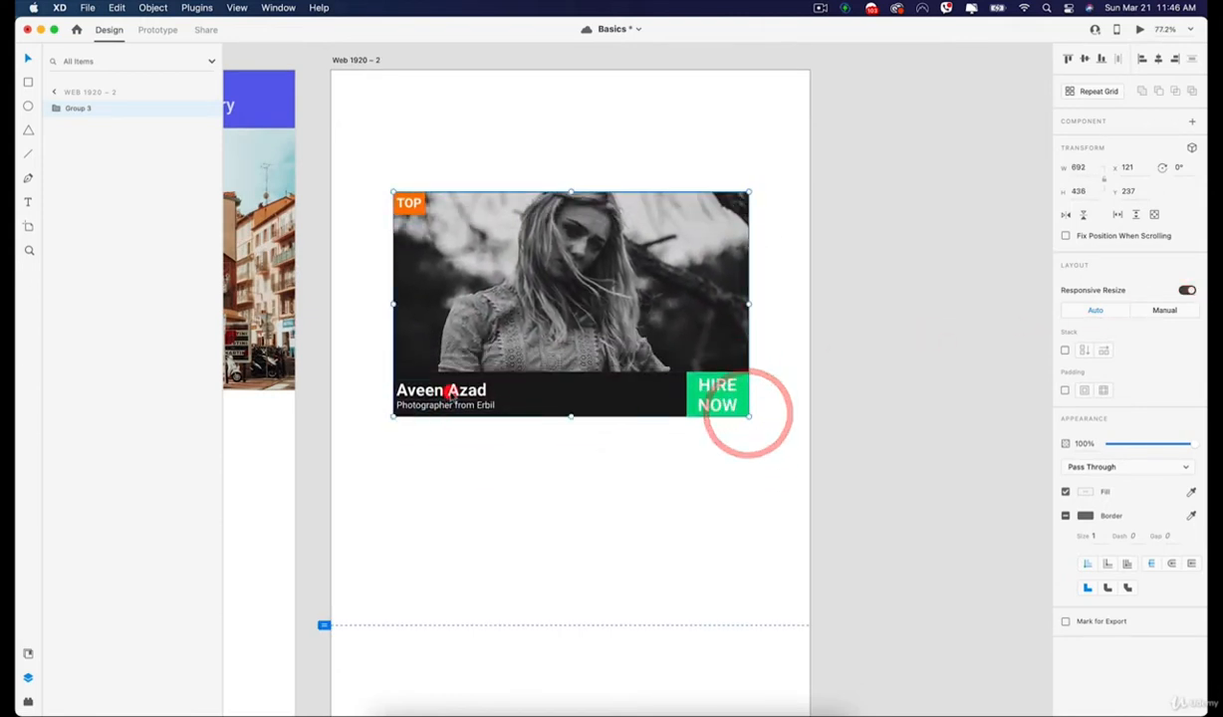
# Switch the card's name text and "Photographer from Erbil" text to Manual responsive resize to show their constraints.
pyautogui.doubleClick(468, 389)
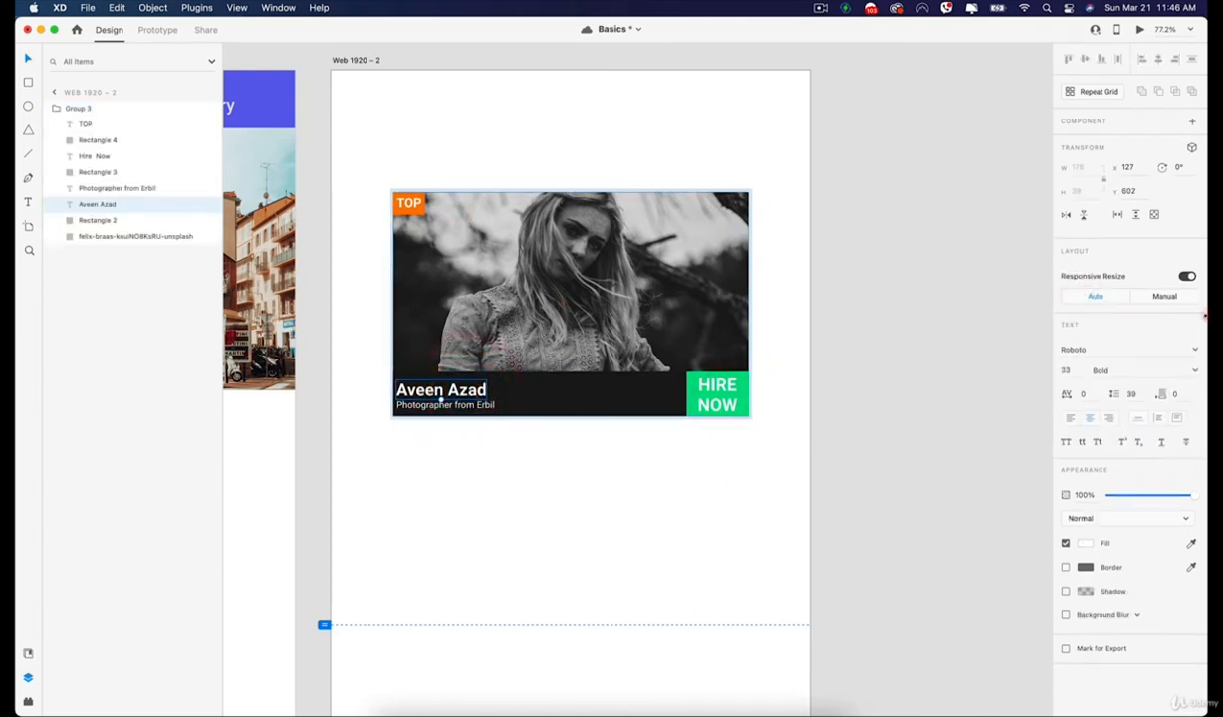
pyautogui.click(1167, 297)
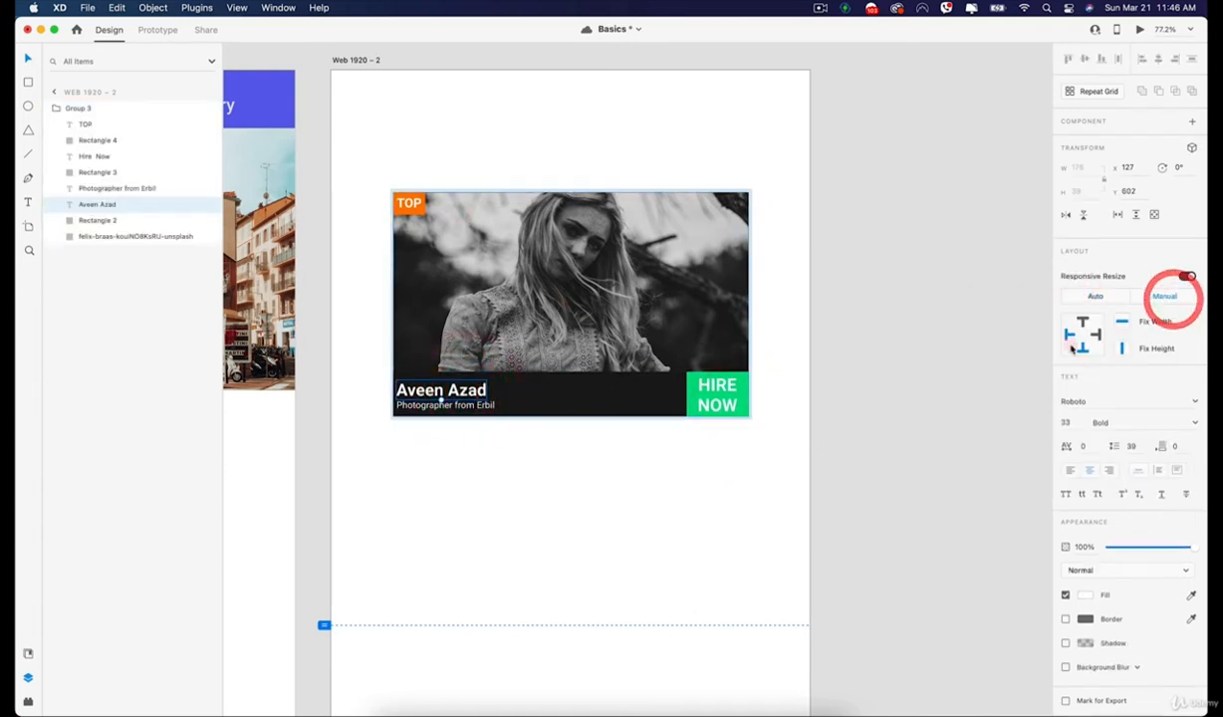
pyautogui.click(458, 404)
pyautogui.click(1178, 299)
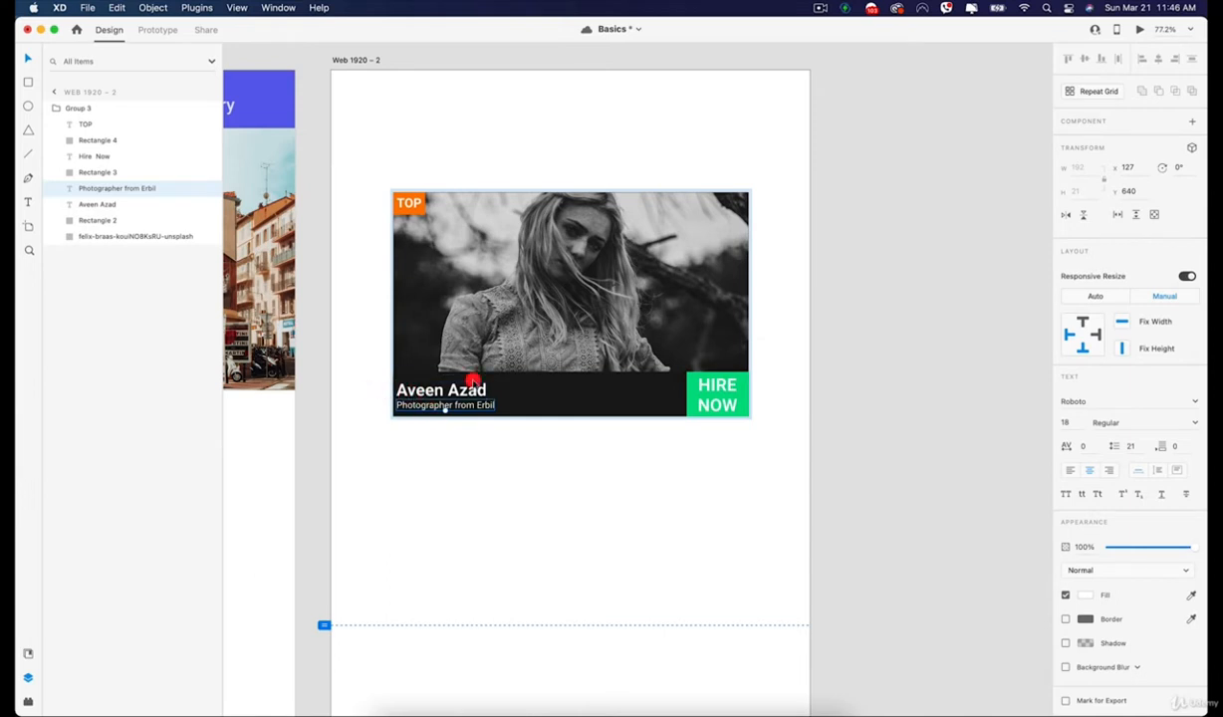
# Show the Manual responsive resize constraints of the card's "TOP" text and the orange rectangle behind it.
pyautogui.click(413, 205)
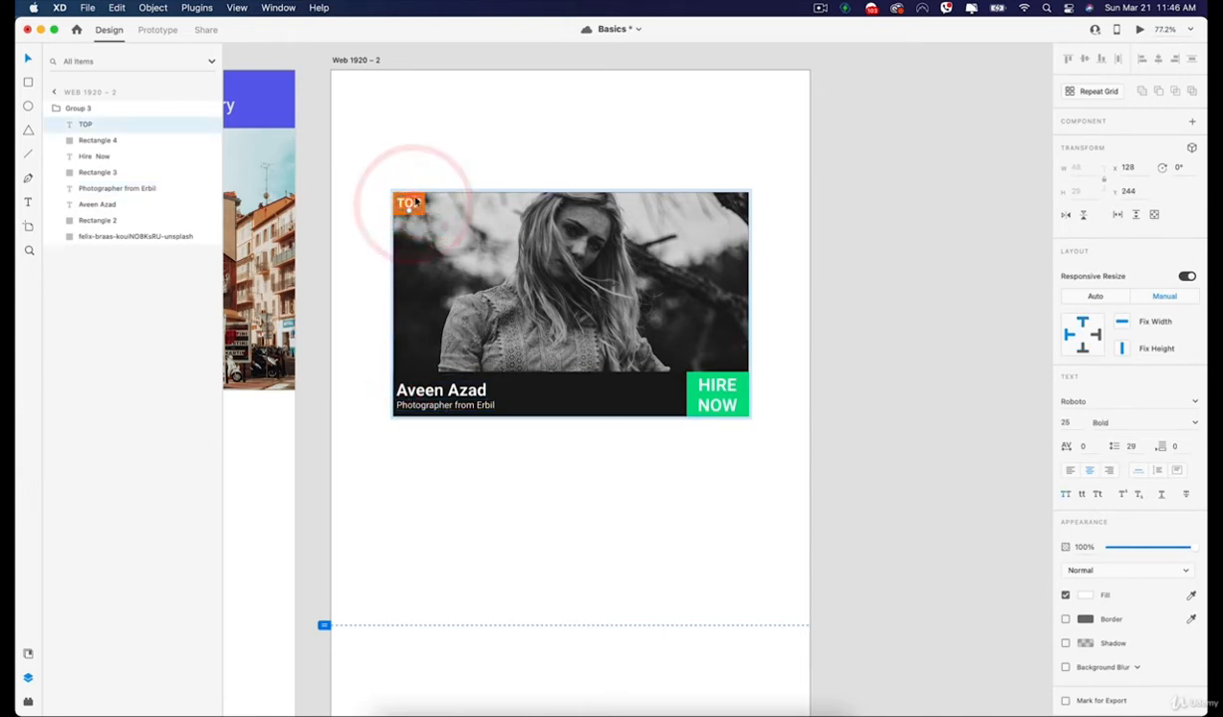
pyautogui.click(480, 152)
pyautogui.click(413, 204)
pyautogui.doubleClick(411, 204)
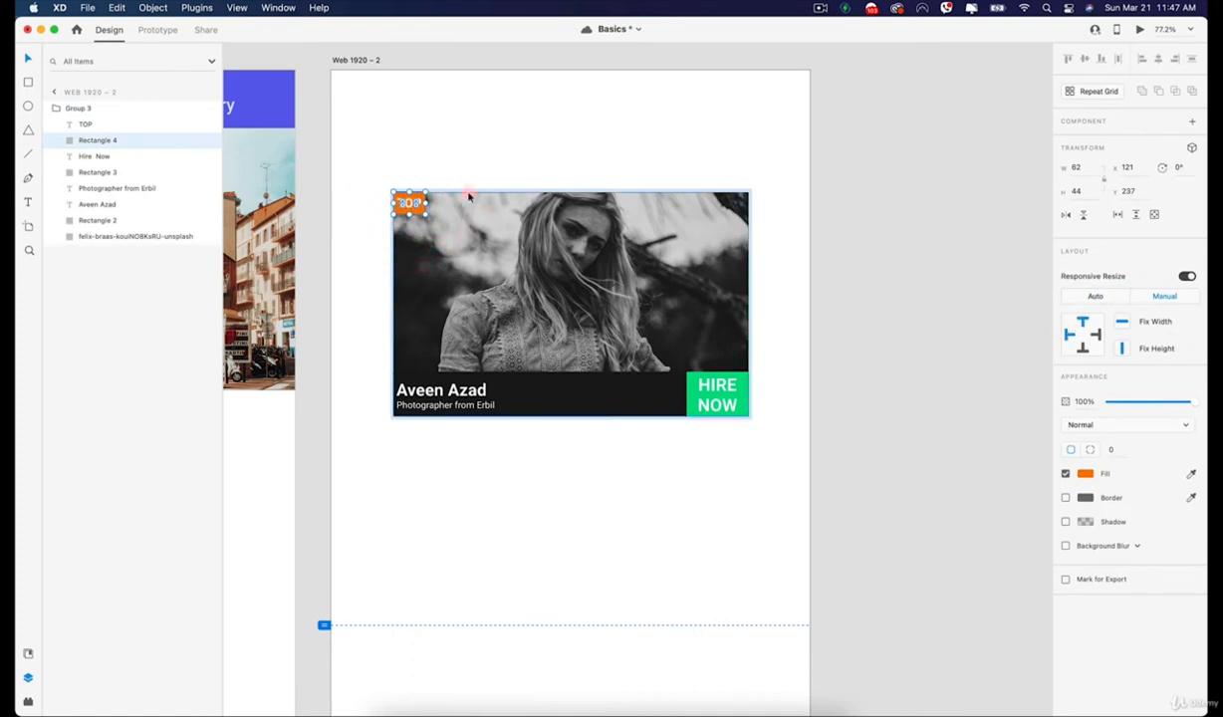
pyautogui.click(405, 151)
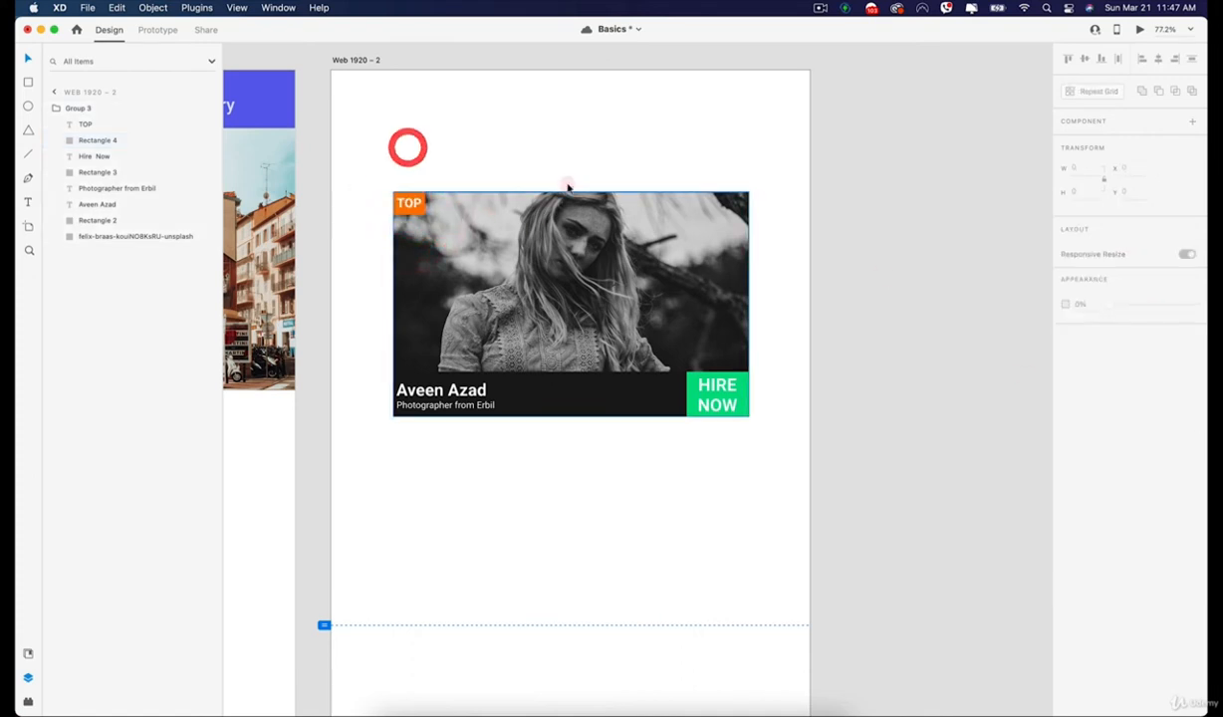
# Switch the card's "HIRE NOW" text to Manual responsive resize to show its constraints.
pyautogui.click(742, 383)
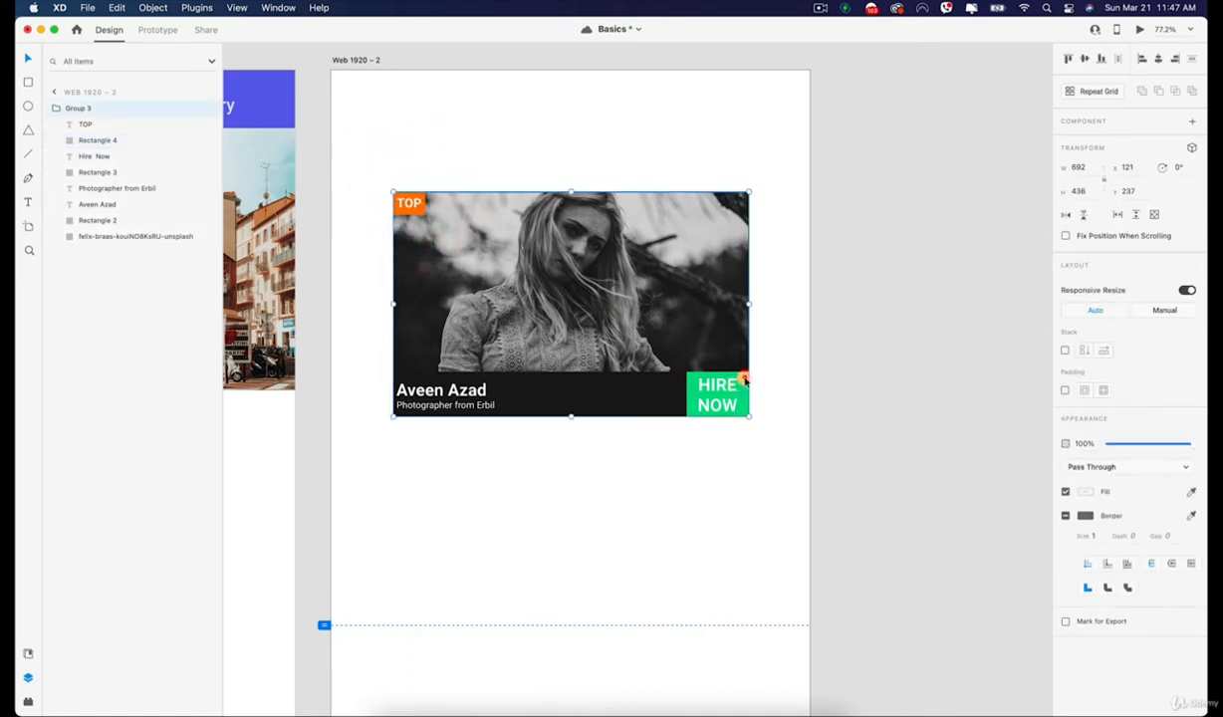
pyautogui.doubleClick(690, 393)
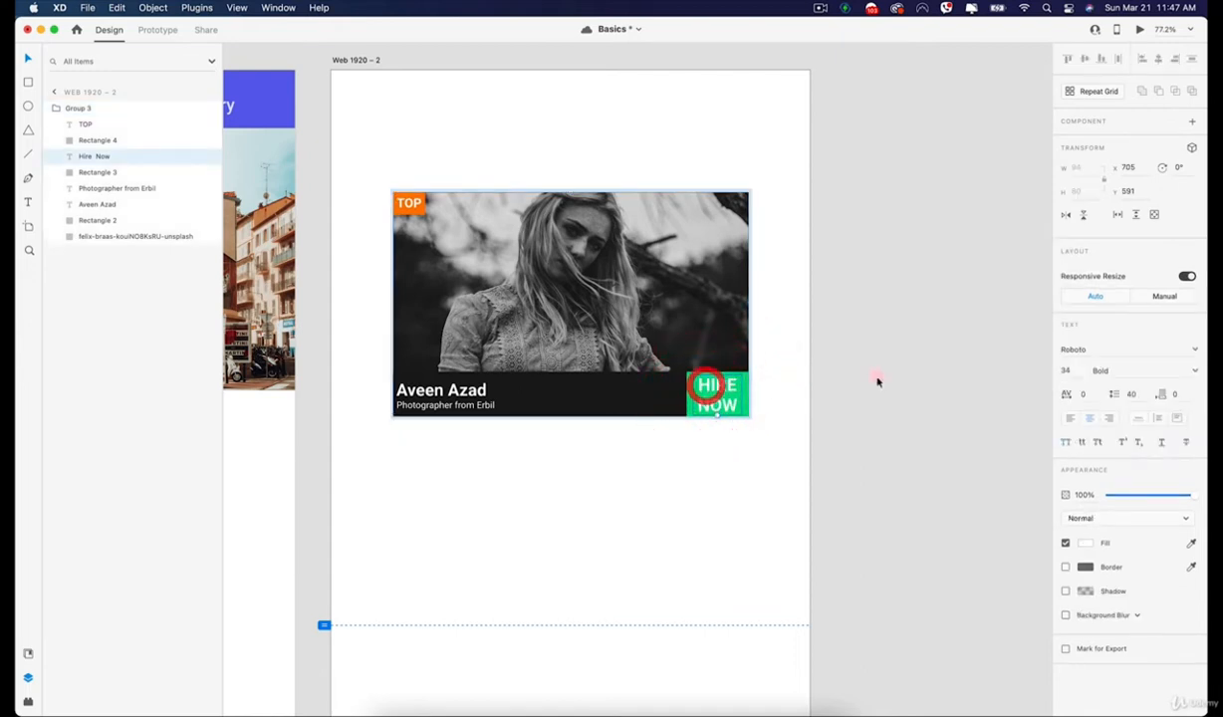
pyautogui.click(1147, 296)
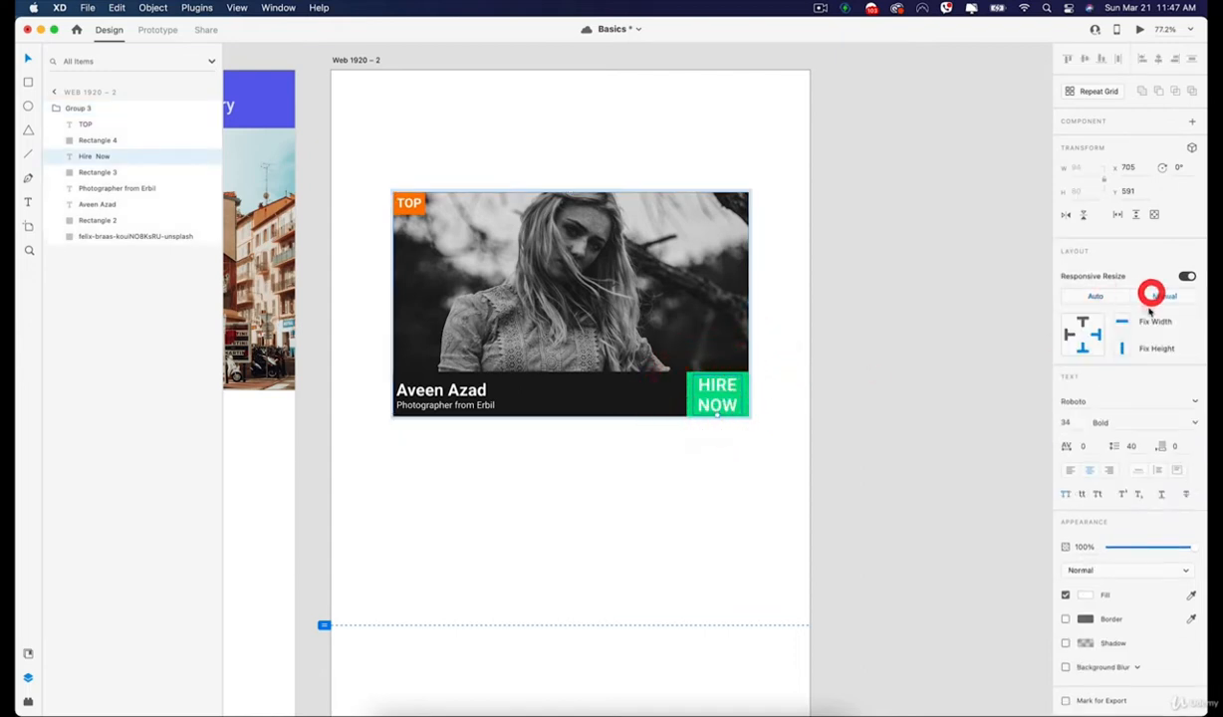
pyautogui.click(813, 284)
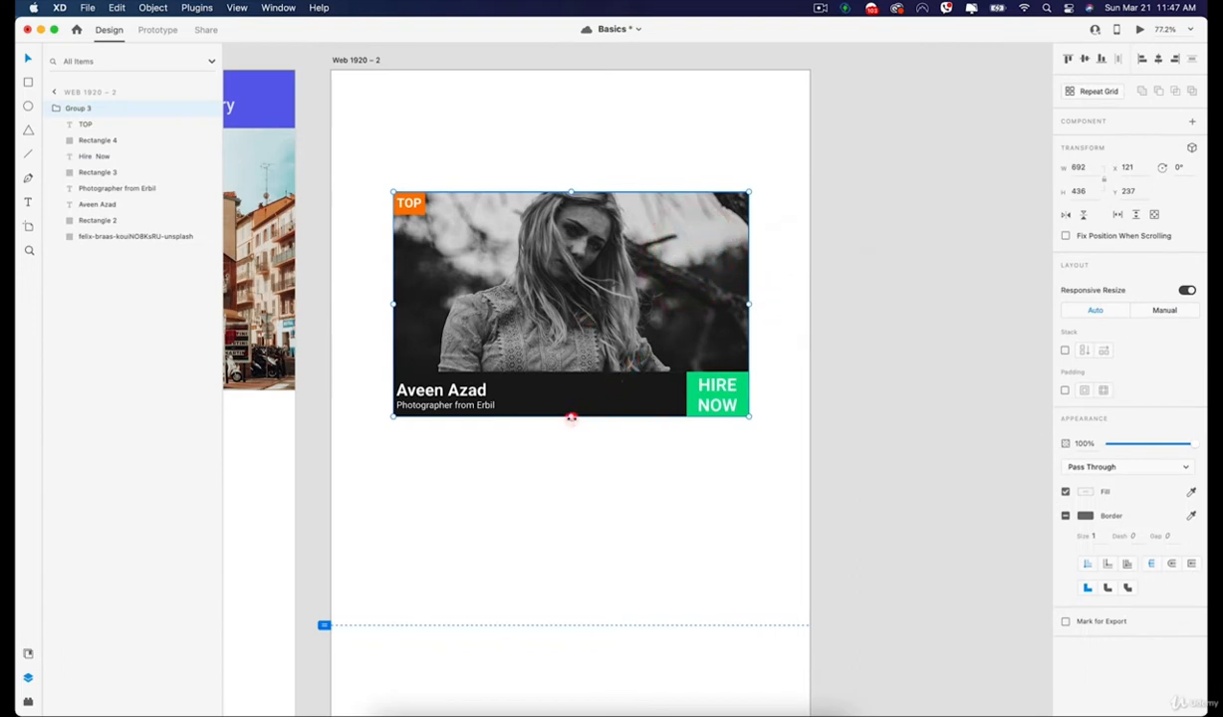
# Heighten the card to about 692 × 791 and move its photo up to fill the frame.
pyautogui.moveTo(570, 419); pyautogui.dragTo(533, 377)
pyautogui.doubleClick(534, 329)
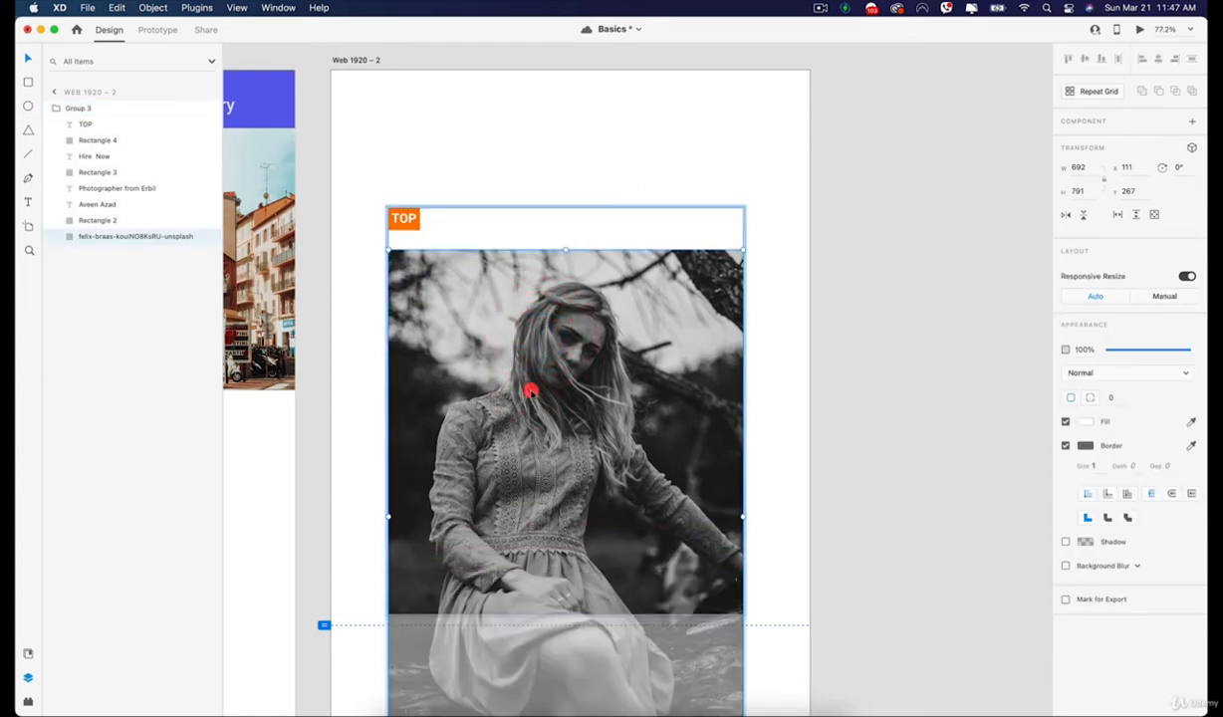
pyautogui.moveTo(530, 391); pyautogui.dragTo(534, 332)
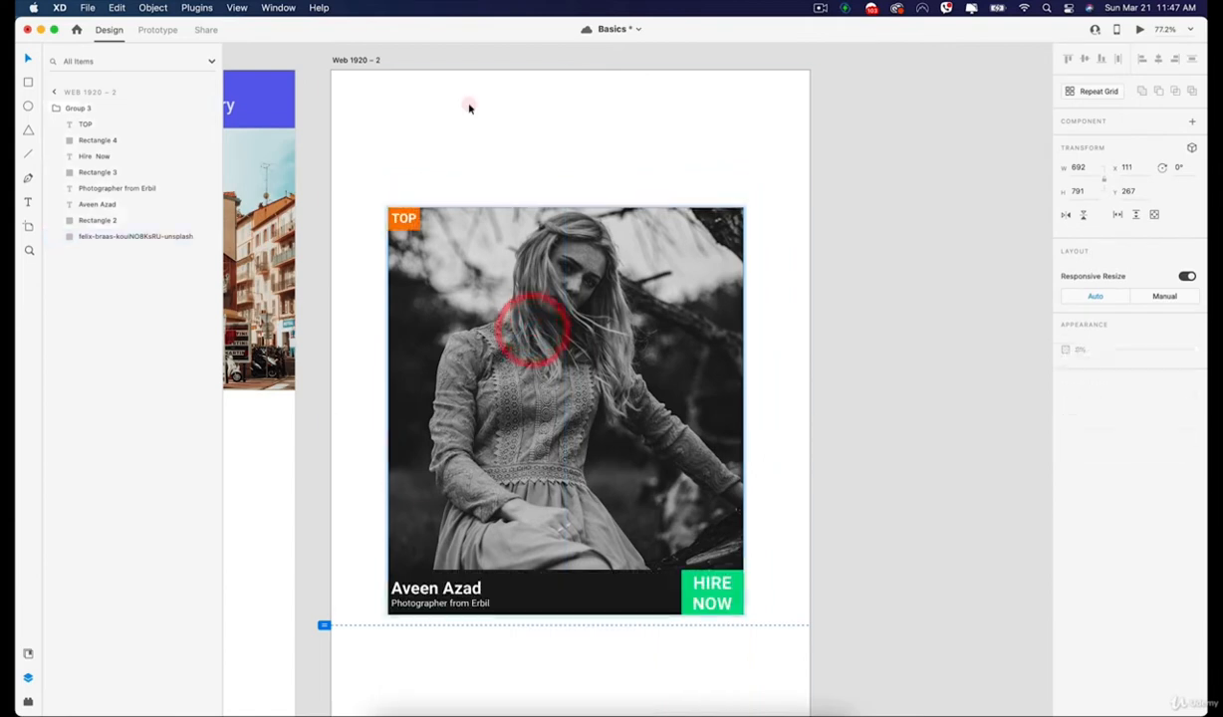
pyautogui.doubleClick(469, 105)
pyautogui.scroll(-1, 584, 336)
# Narrow the card to about 427 × 791 and reposition its photo inside the frame.
pyautogui.click(594, 347)
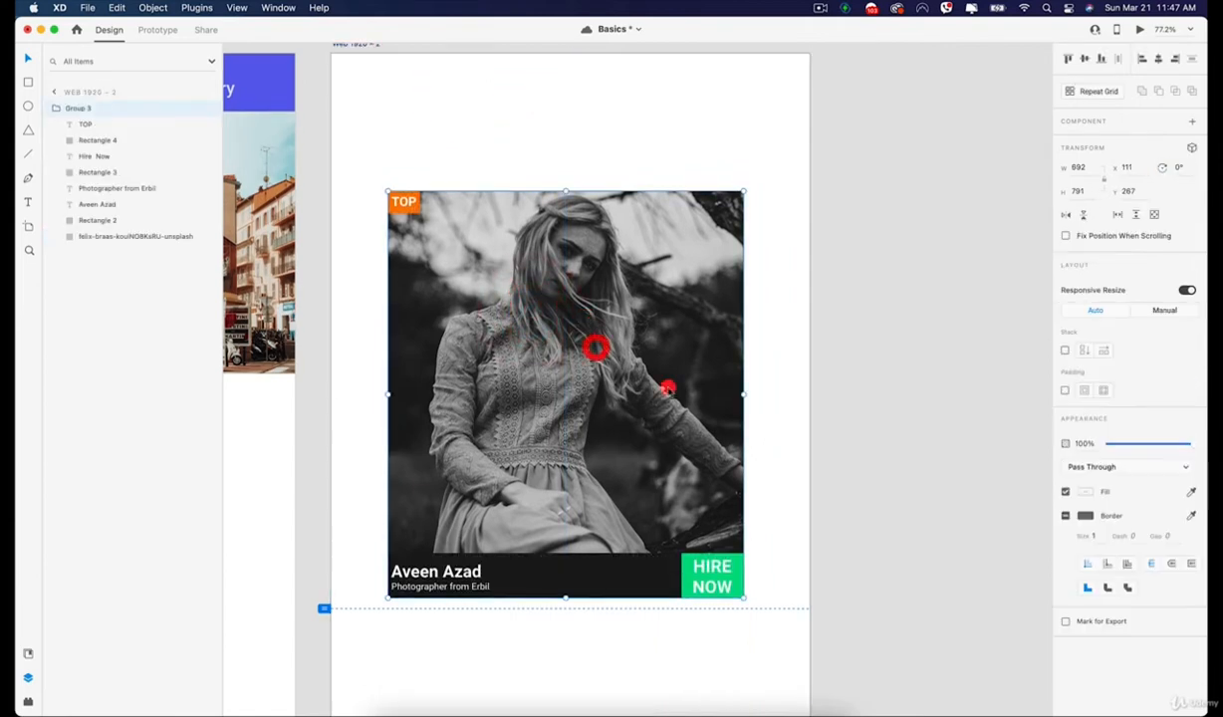
pyautogui.moveTo(745, 394); pyautogui.dragTo(605, 454)
pyautogui.doubleClick(498, 355)
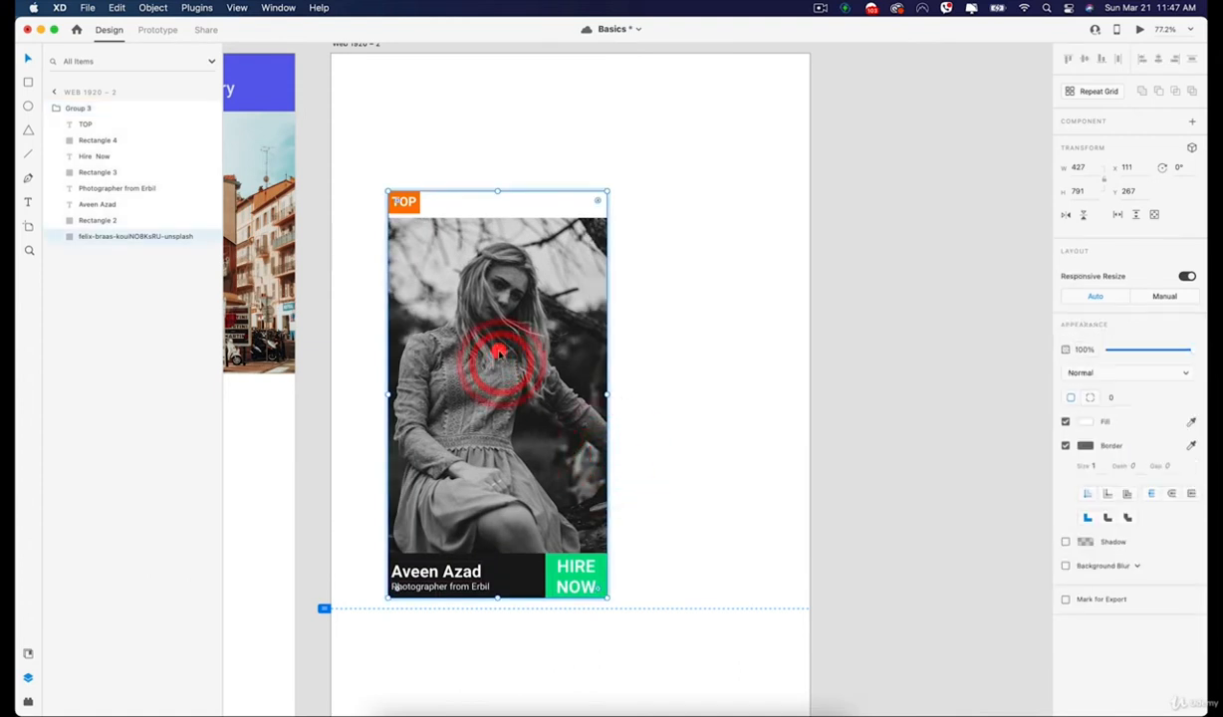
pyautogui.moveTo(488, 354); pyautogui.dragTo(488, 344)
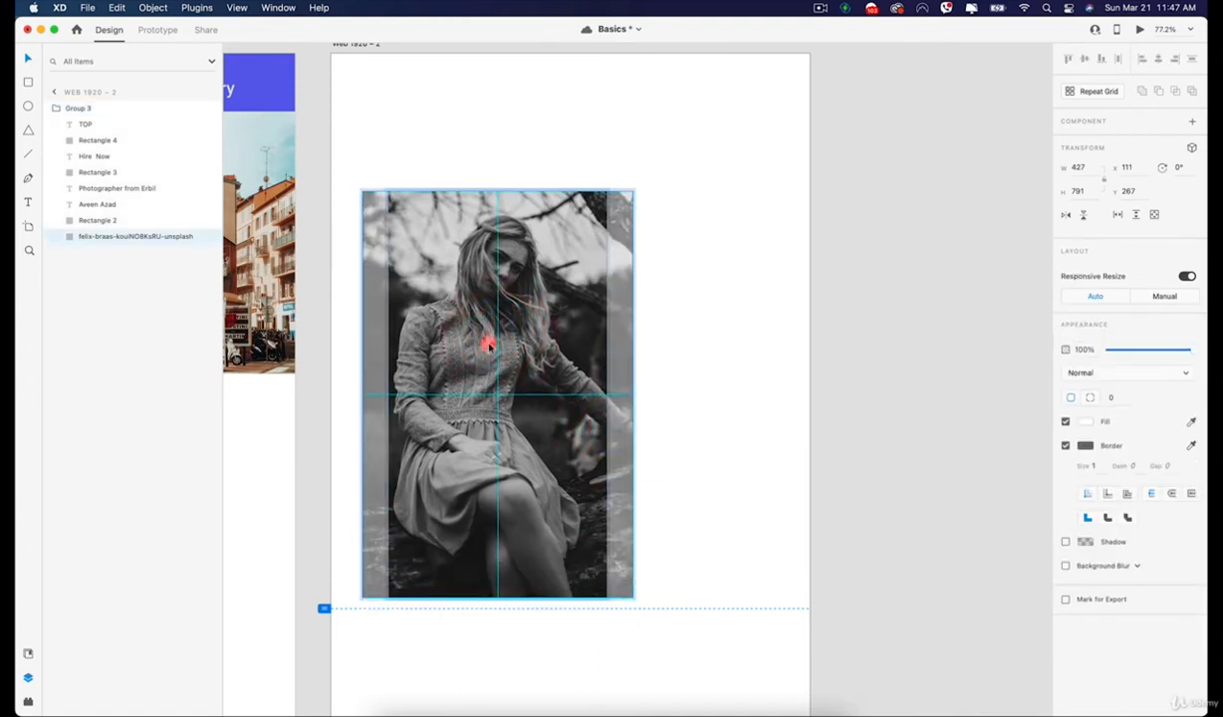
pyautogui.click(750, 346)
# Widen and slightly shorten the card to about 727 × 777, placing it at about X 50, Y 135.
pyautogui.click(541, 332)
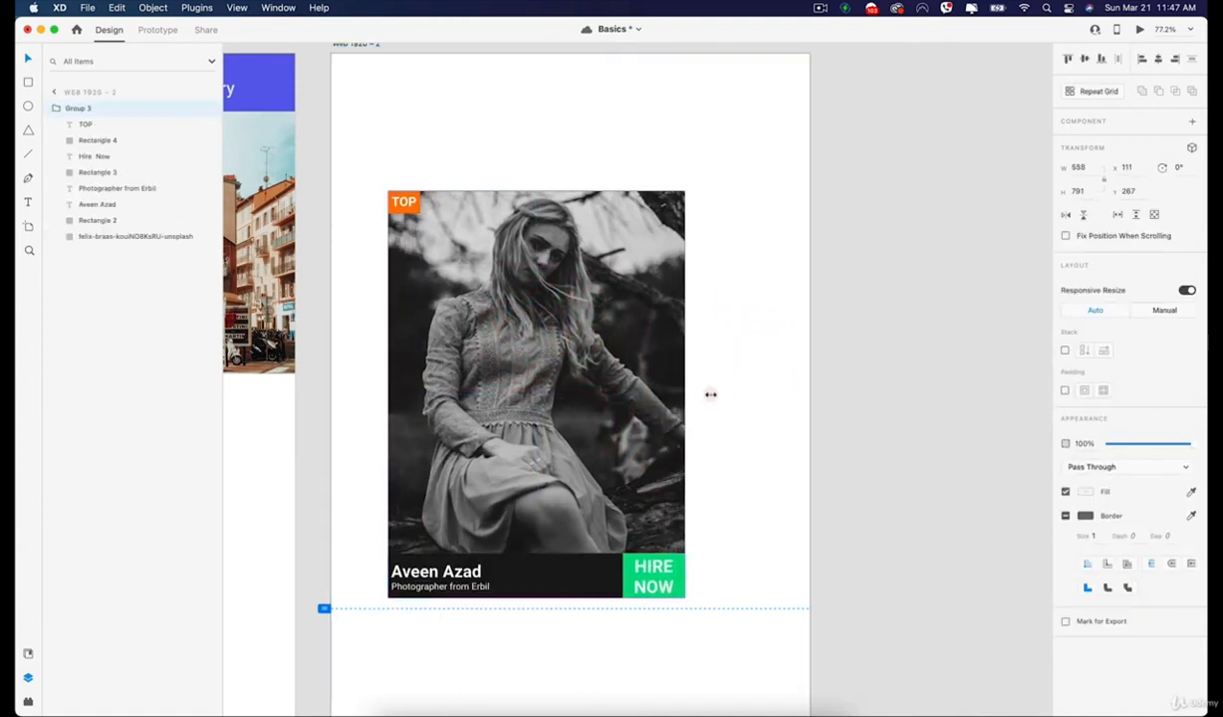
pyautogui.moveTo(710, 394); pyautogui.dragTo(762, 365)
pyautogui.moveTo(599, 353); pyautogui.dragTo(574, 296)
pyautogui.moveTo(542, 528)
pyautogui.mouseDown()
pyautogui.moveTo(541, 235)
pyautogui.moveTo(565, 522)
pyautogui.mouseUp()
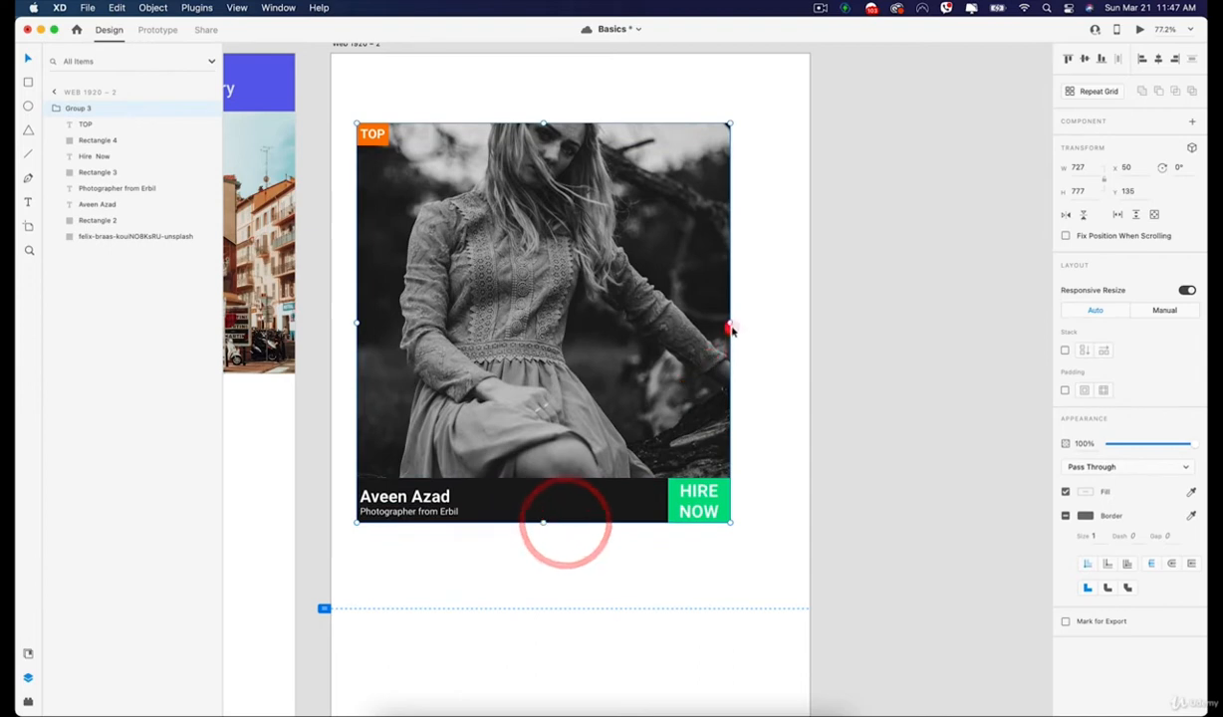
# Shrink the card to about 416 × 645 by reducing its width and lowering its upper edge.
pyautogui.moveTo(743, 323); pyautogui.dragTo(687, 316)
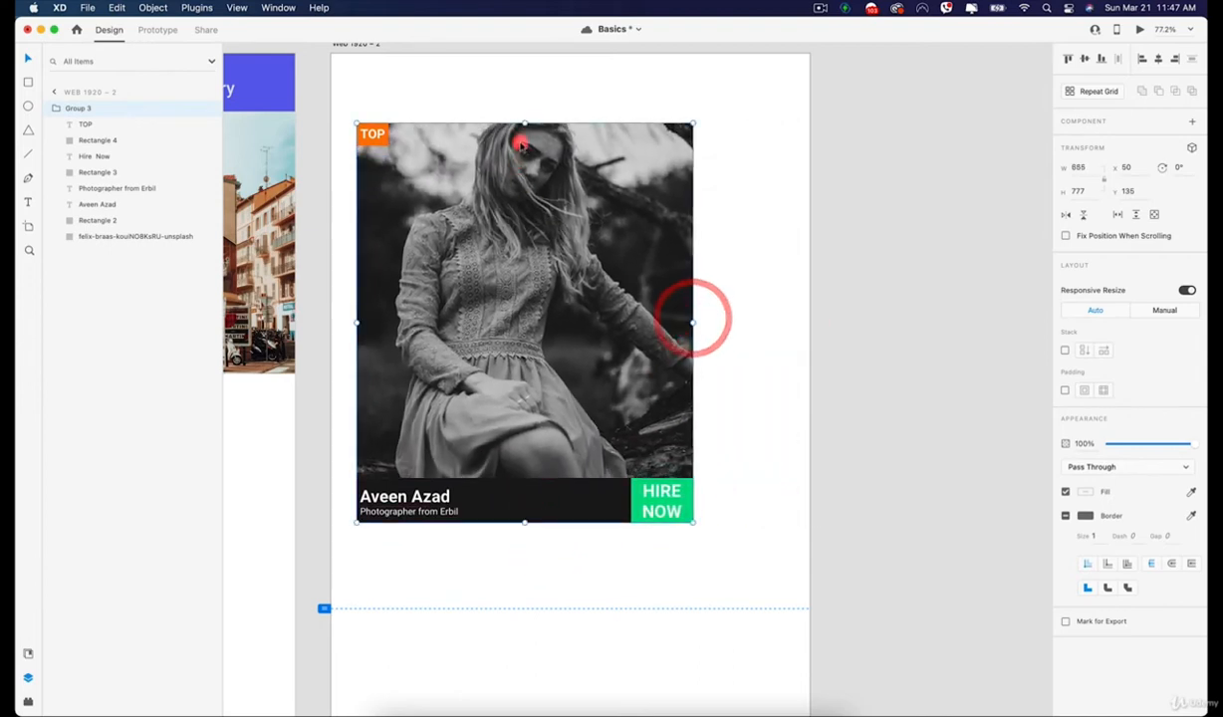
pyautogui.moveTo(525, 123); pyautogui.dragTo(481, 190)
pyautogui.moveTo(691, 356); pyautogui.dragTo(570, 355)
pyautogui.click(666, 330)
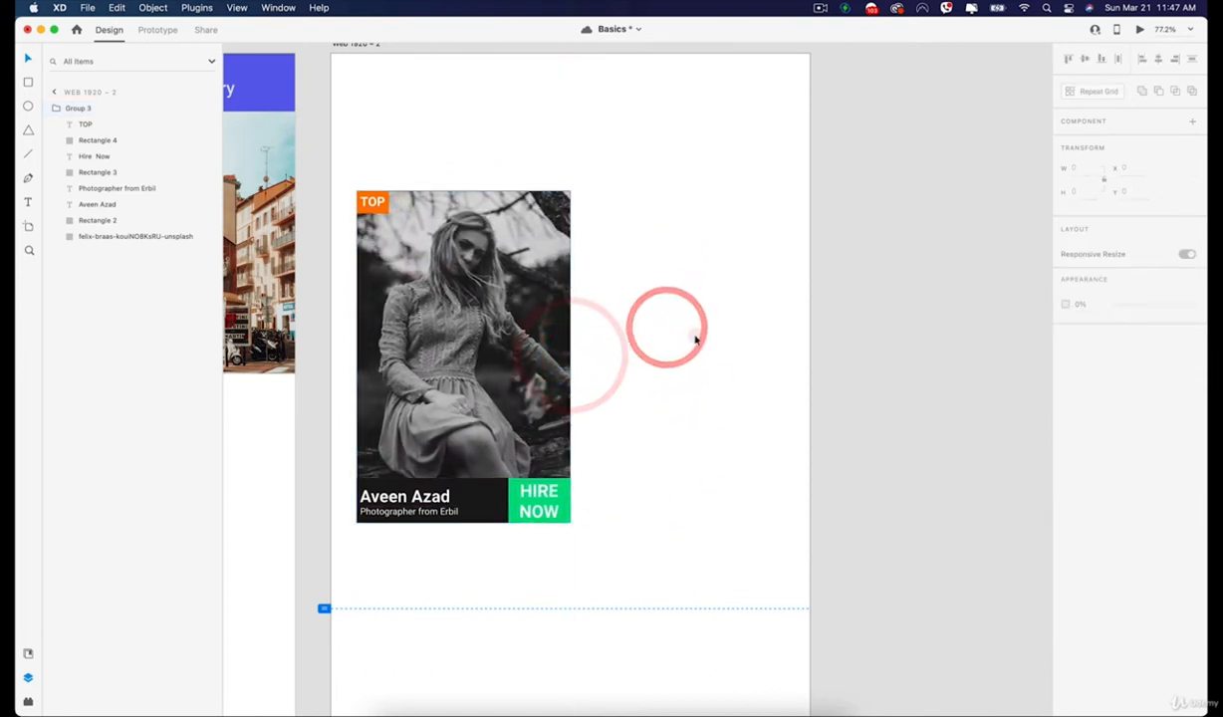
# Widen the card to about 641 × 645 from both sides and place it at about X 146, Y 229.
pyautogui.moveTo(526, 319); pyautogui.dragTo(625, 308)
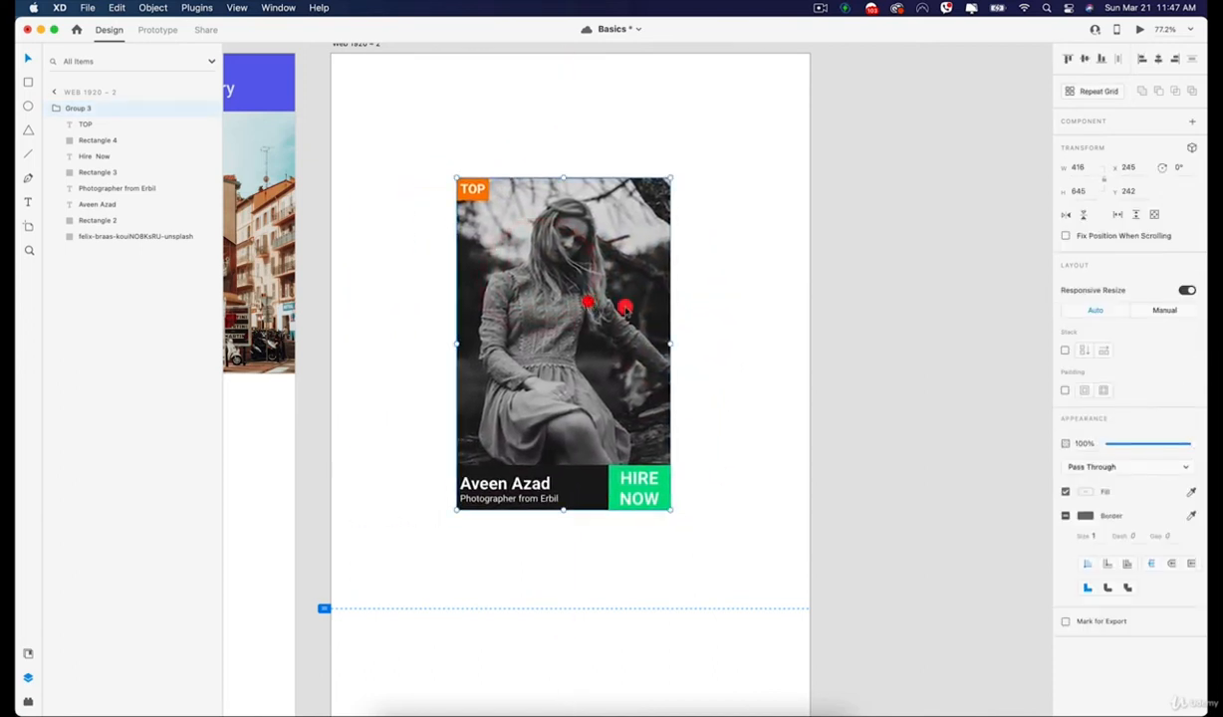
pyautogui.moveTo(673, 345); pyautogui.dragTo(752, 339)
pyautogui.moveTo(645, 333); pyautogui.dragTo(600, 326)
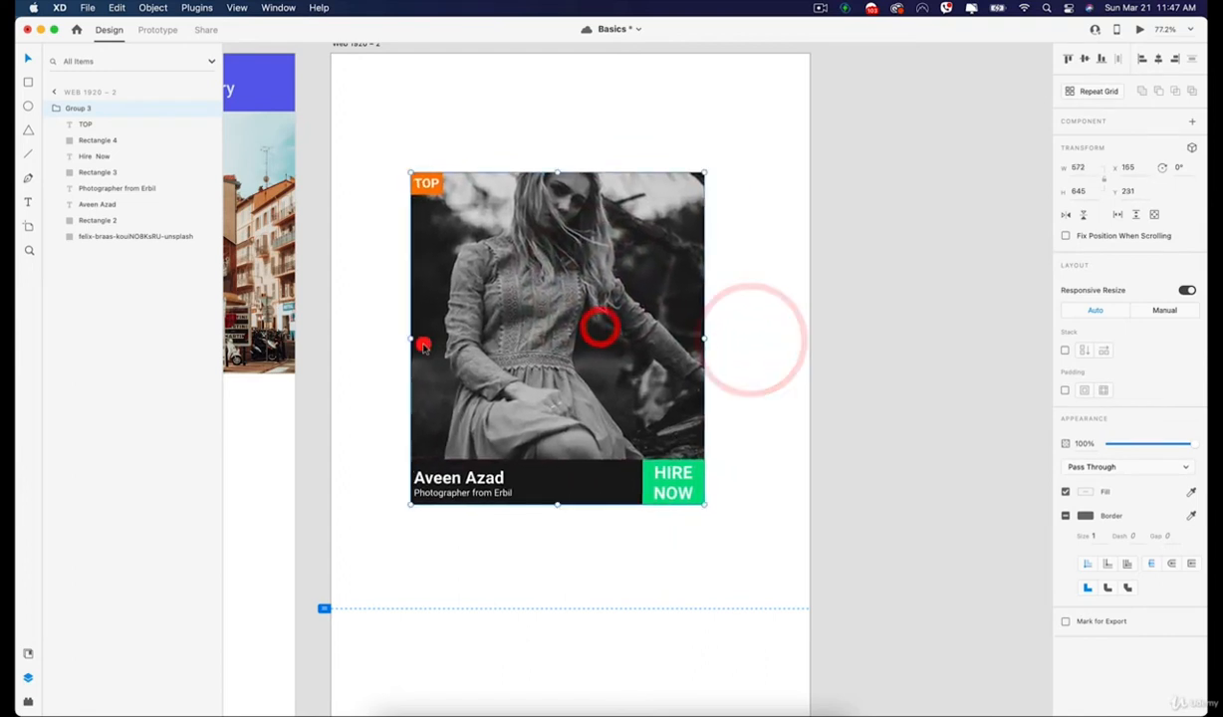
pyautogui.moveTo(408, 340); pyautogui.dragTo(375, 336)
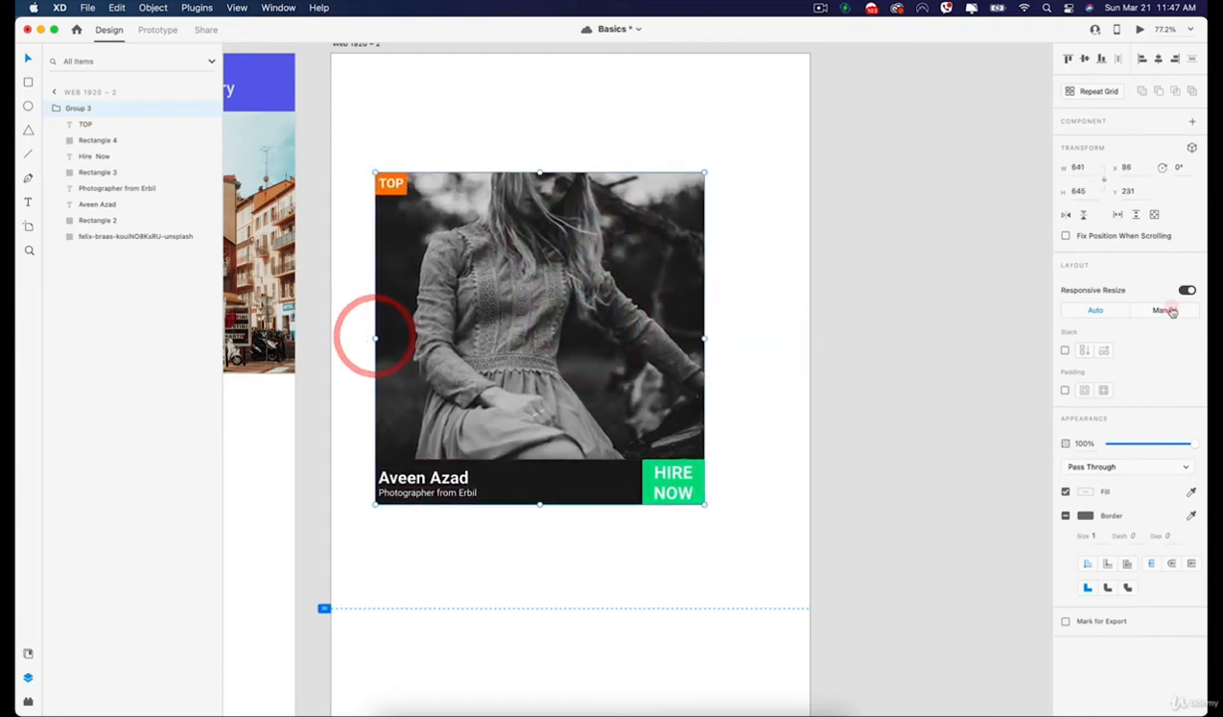
pyautogui.moveTo(590, 308); pyautogui.dragTo(620, 306)
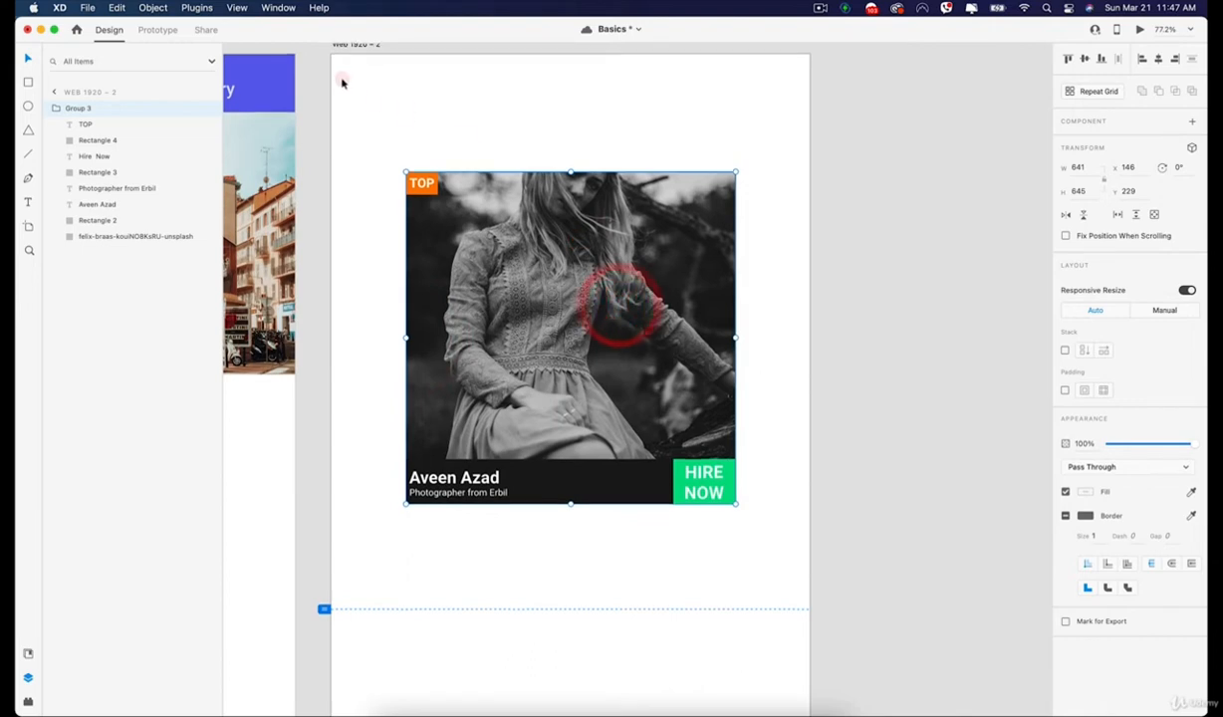
# Widen the Web 1920 – 2 artboard to about 1068 × 1347 and move the card to about X 93, Y 48.
pyautogui.click(356, 49)
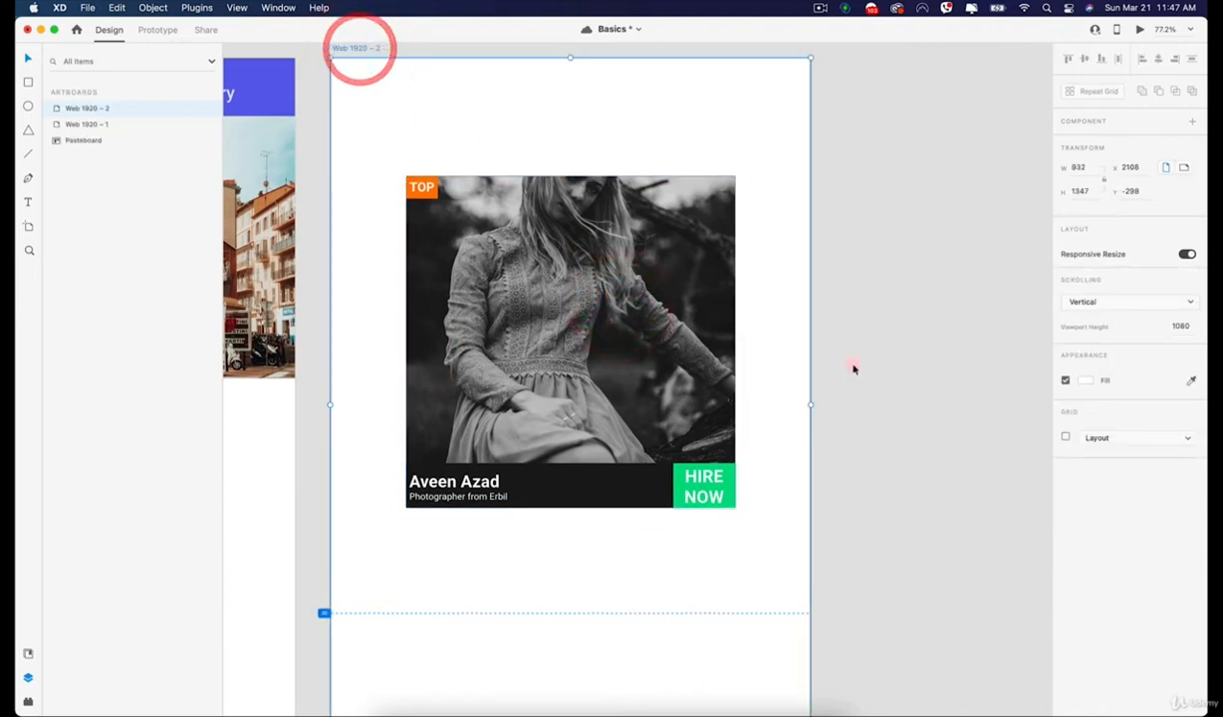
pyautogui.moveTo(816, 404)
pyautogui.mouseDown()
pyautogui.moveTo(537, 415)
pyautogui.moveTo(816, 411)
pyautogui.mouseUp()
pyautogui.moveTo(813, 55); pyautogui.dragTo(880, 199)
pyautogui.moveTo(596, 432); pyautogui.dragTo(514, 347)
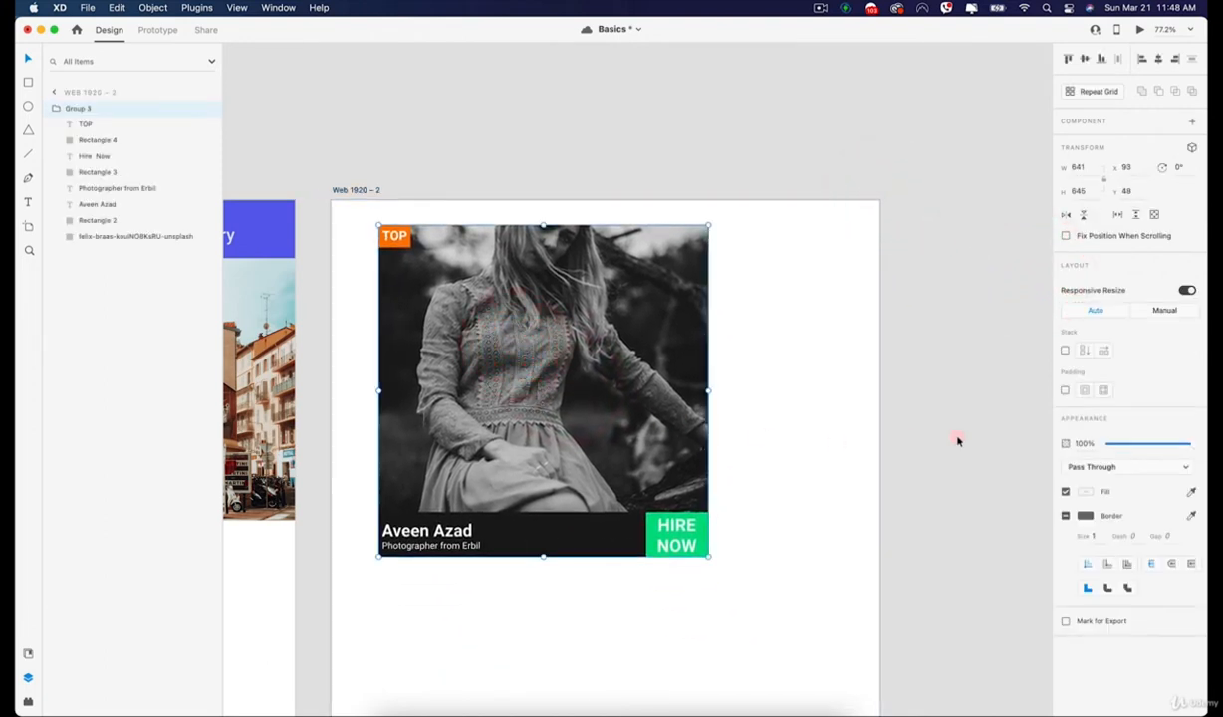
# Switch the card to Manual responsive resize and turn off its Fix Width constraint.
pyautogui.click(1159, 310)
pyautogui.click(1143, 337)
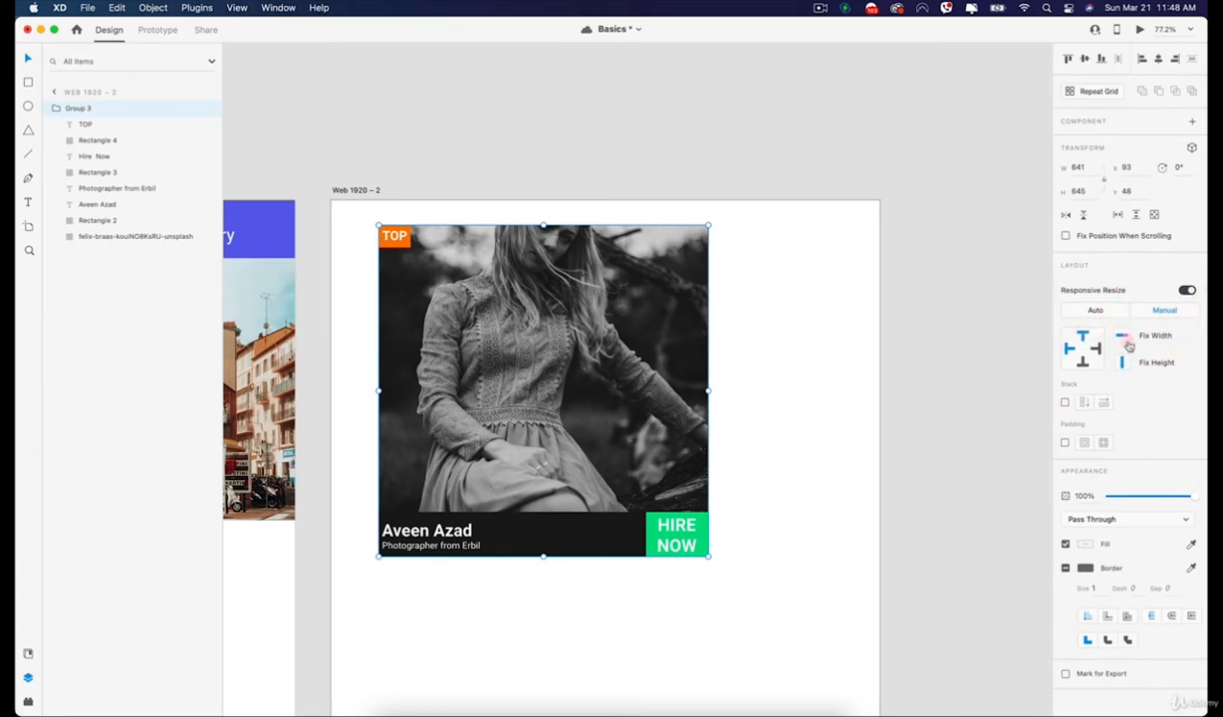
pyautogui.click(797, 394)
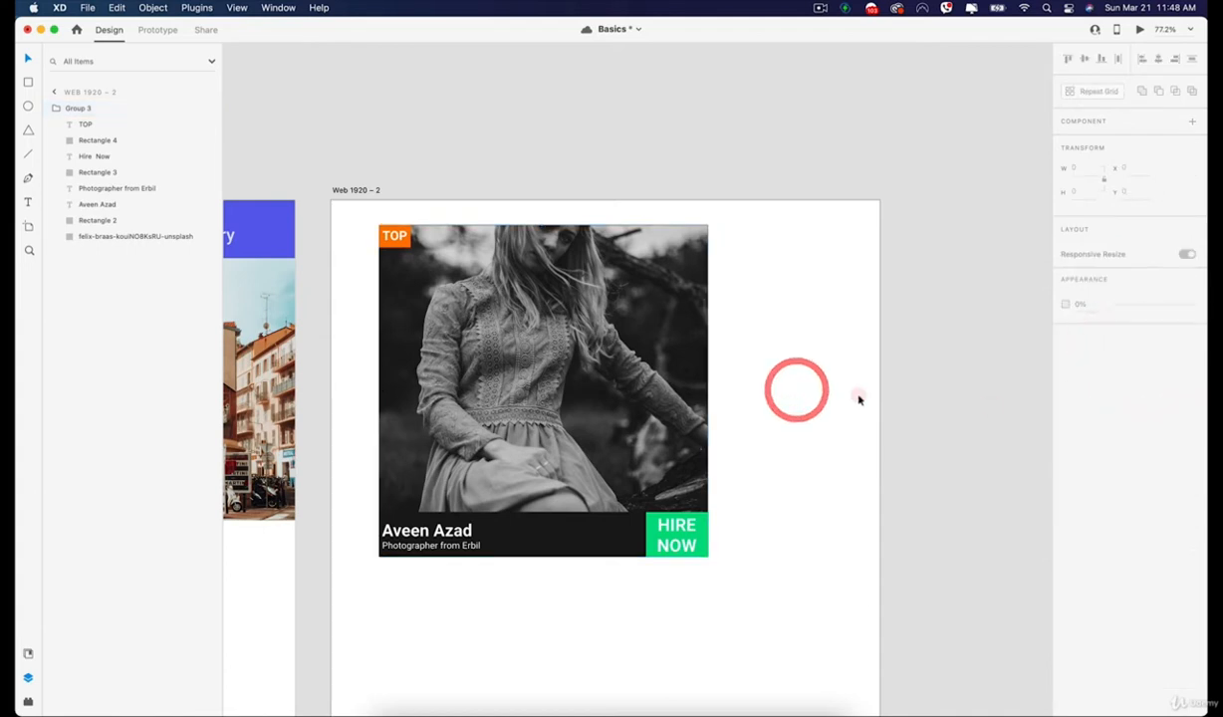
pyautogui.click(857, 398)
# Narrow the Web 1920 – 2 artboard to about 644 × 1347 to test the card's flexible width.
pyautogui.click(339, 188)
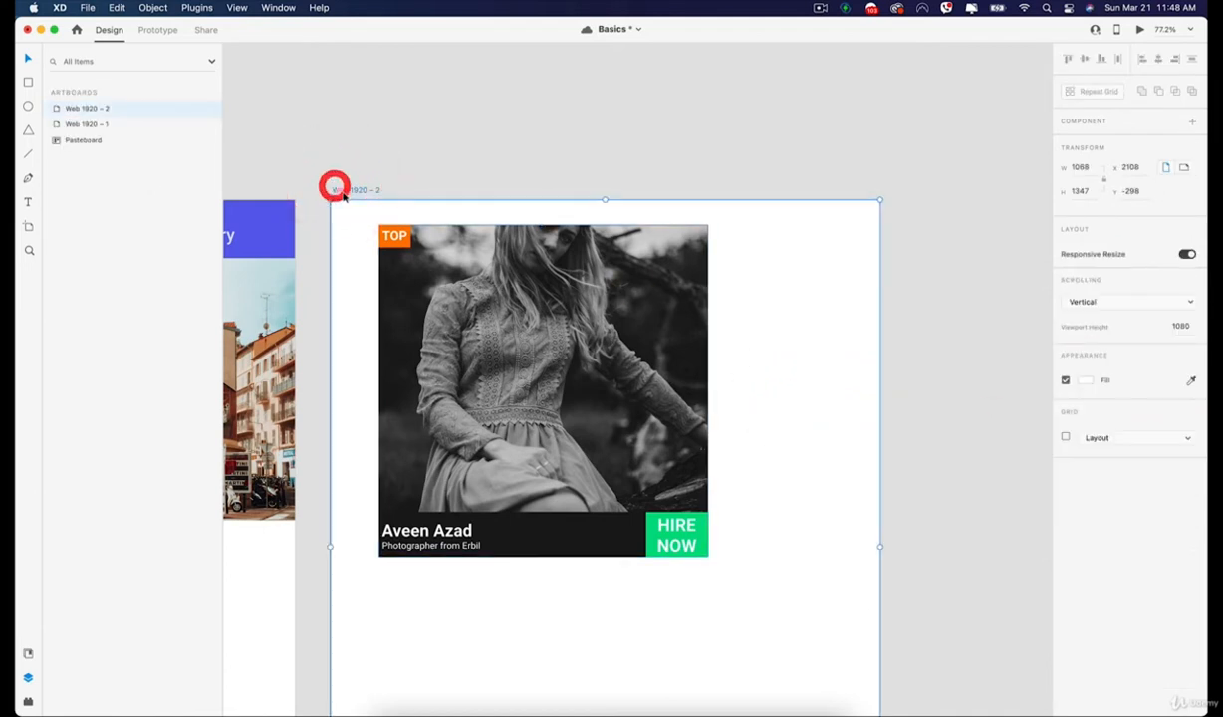
pyautogui.moveTo(882, 546); pyautogui.dragTo(660, 546)
pyautogui.scroll(-2, 650, 543)
pyautogui.scroll(-3, 650, 543)
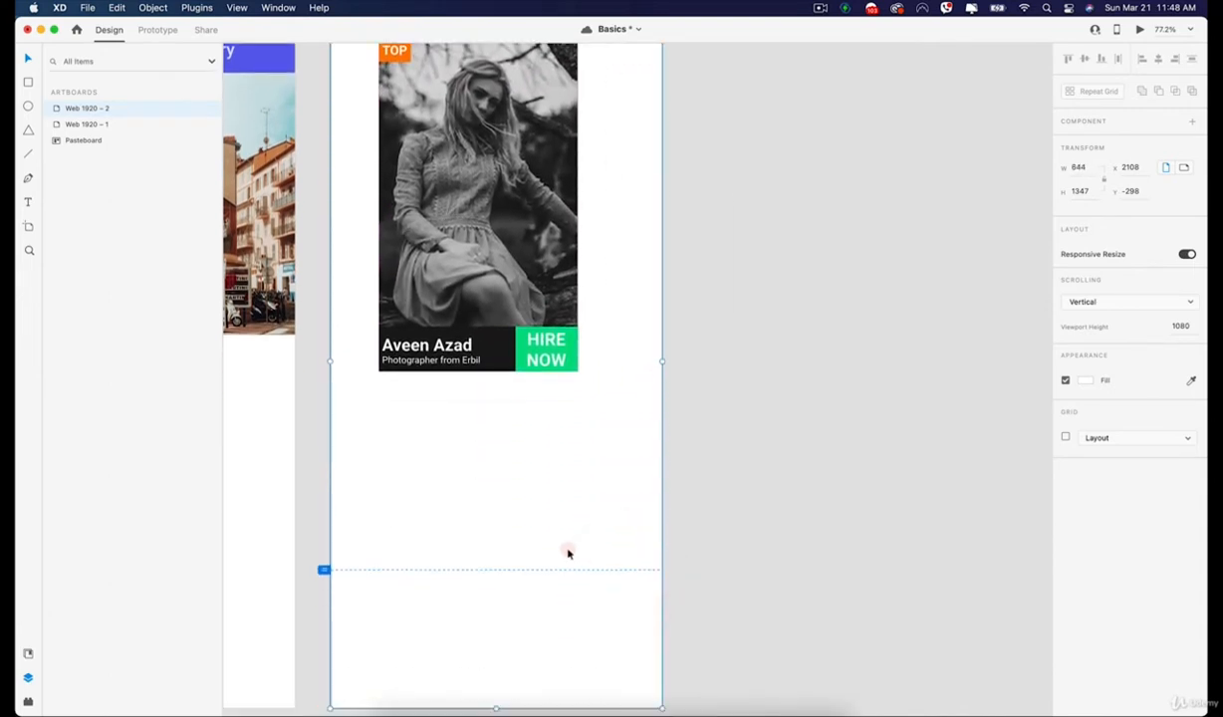
pyautogui.scroll(3, 568, 553)
pyautogui.moveTo(492, 122); pyautogui.dragTo(537, 121)
# Turn on the card's Fix Height constraint.
pyautogui.click(515, 197)
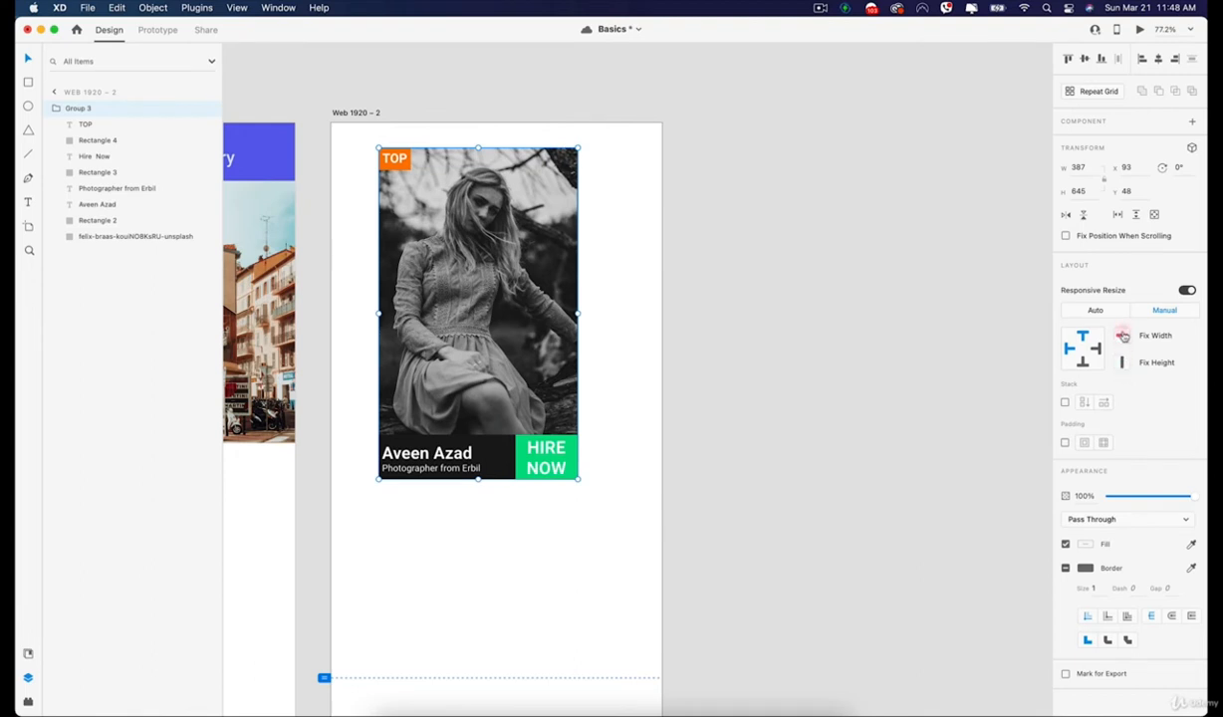
pyautogui.click(1123, 365)
pyautogui.click(657, 255)
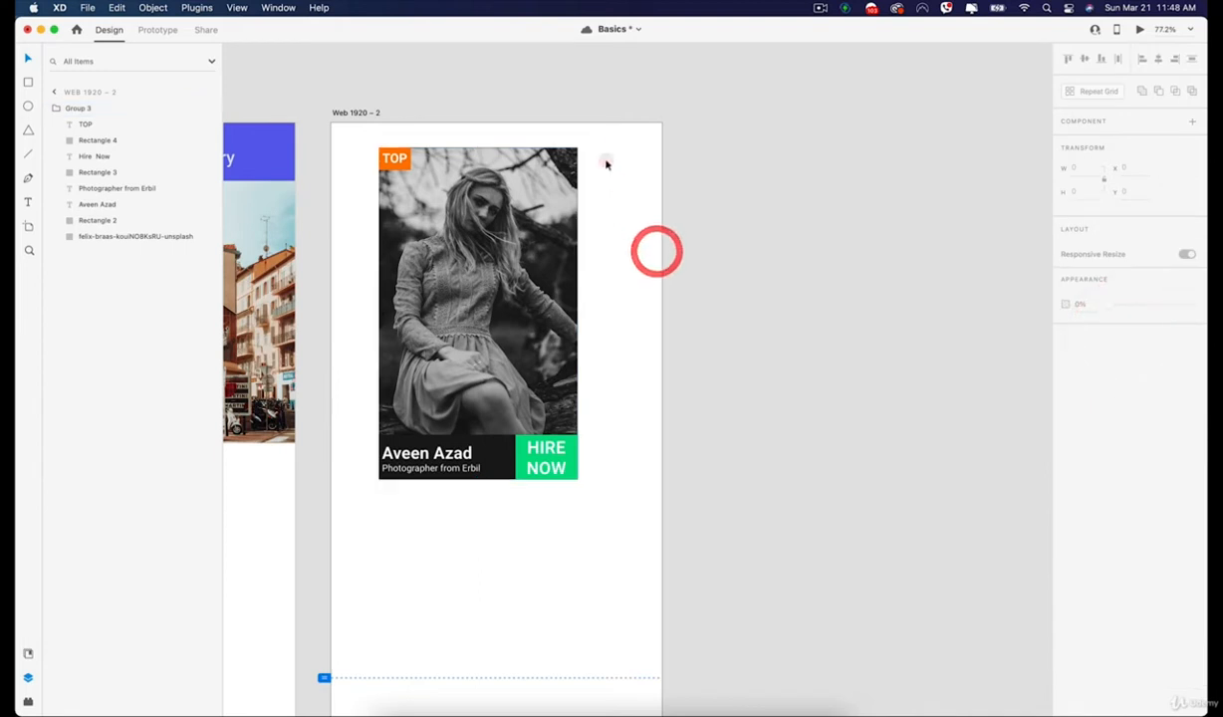
pyautogui.click(445, 119)
# Widen the Web 1920 – 2 artboard to about 1088 × 1347 and narrow it again to test the card's constraints.
pyautogui.click(366, 115)
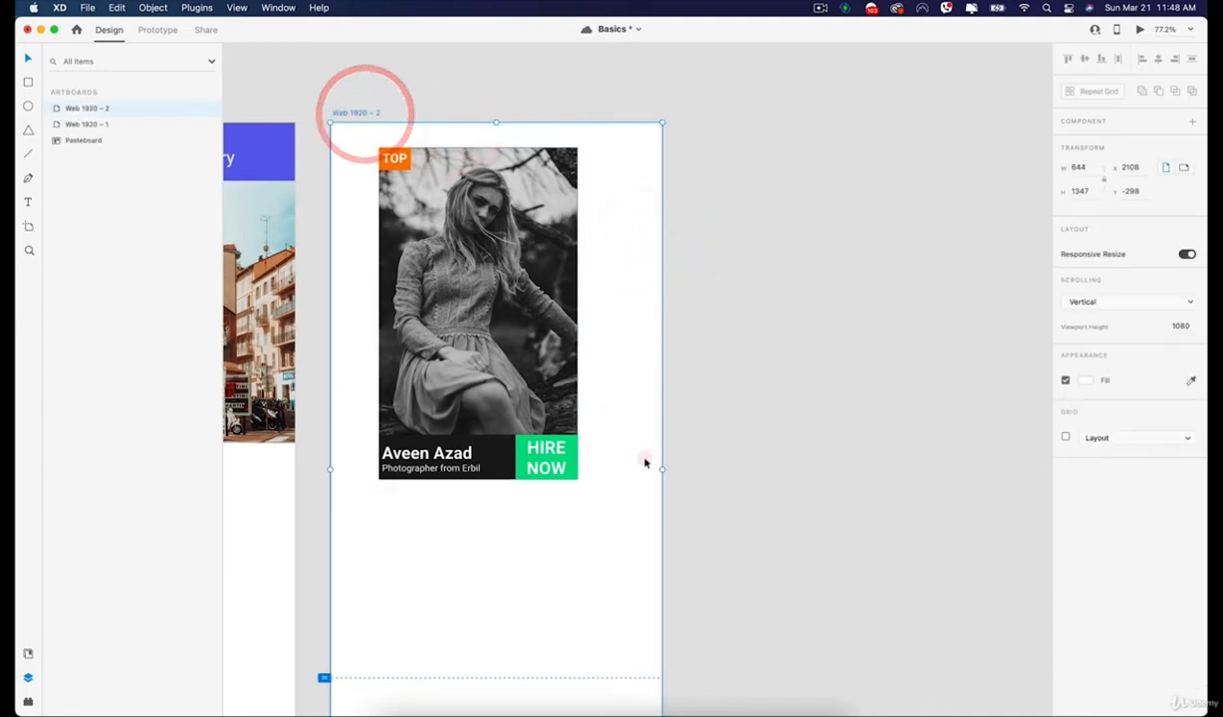
pyautogui.moveTo(665, 468); pyautogui.dragTo(891, 468)
pyautogui.moveTo(610, 123)
pyautogui.mouseDown()
pyautogui.moveTo(613, 415)
pyautogui.moveTo(634, 151)
pyautogui.moveTo(615, 109)
pyautogui.moveTo(613, 275)
pyautogui.moveTo(610, 122)
pyautogui.mouseUp()
pyautogui.click(780, 372)
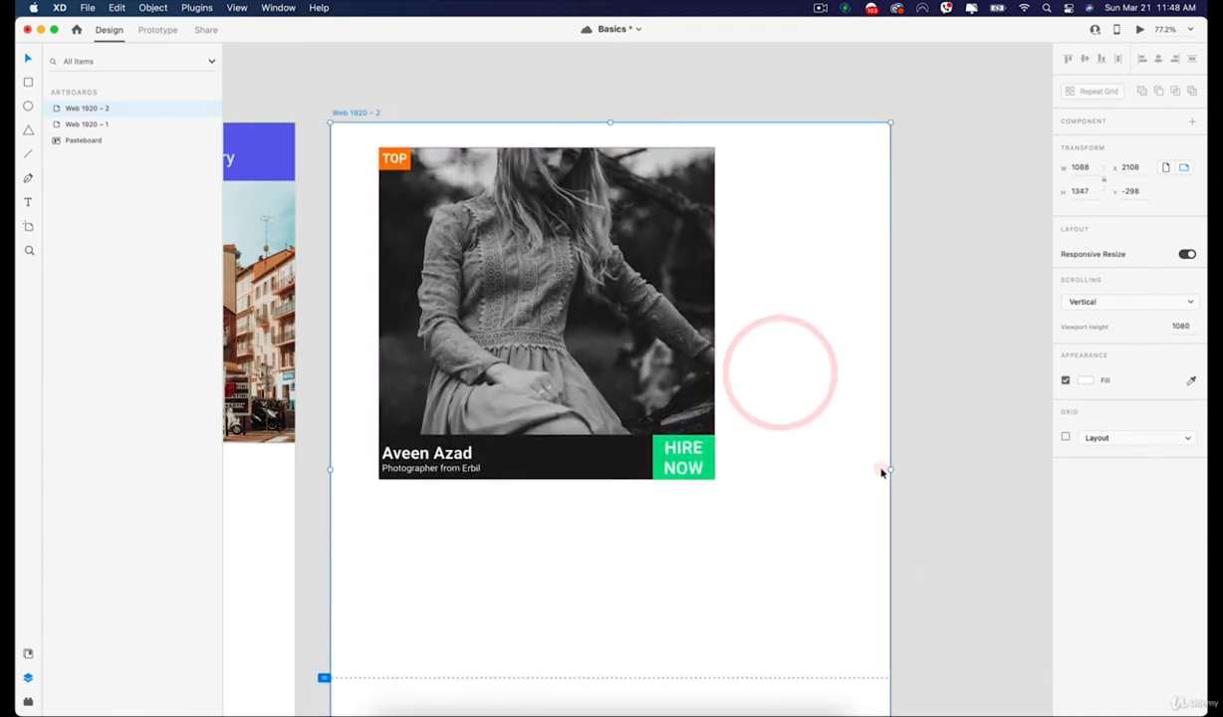
pyautogui.moveTo(888, 470); pyautogui.dragTo(725, 466)
# Delete the photographer card from the Web 1920 – 2 artboard and narrow the artboard to about 735 × 1347.
pyautogui.click(429, 246)
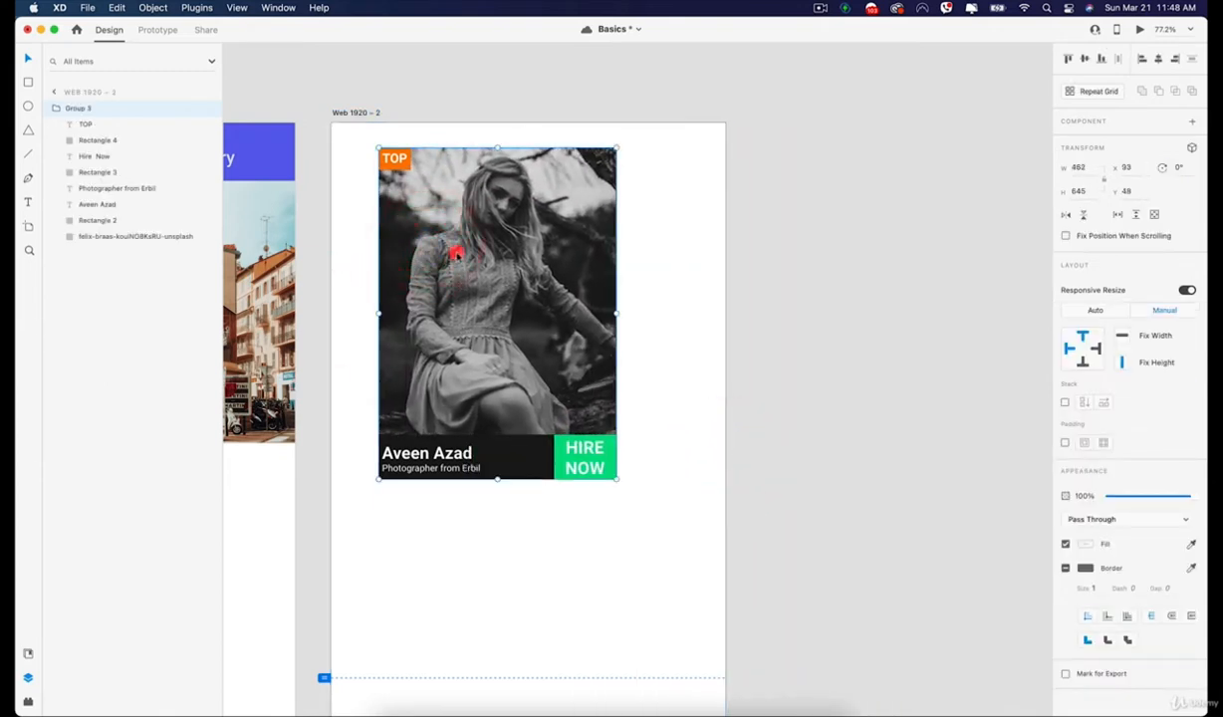
pyautogui.moveTo(527, 271); pyautogui.dragTo(557, 303)
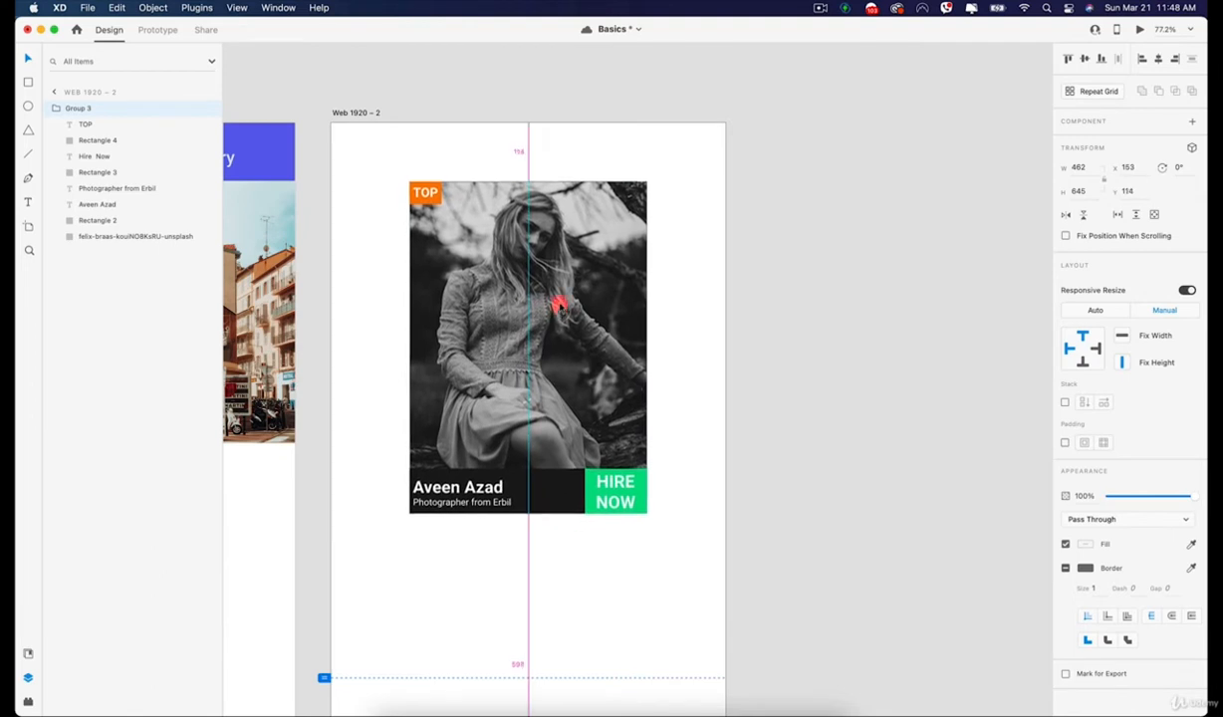
pyautogui.press('BackSpace')
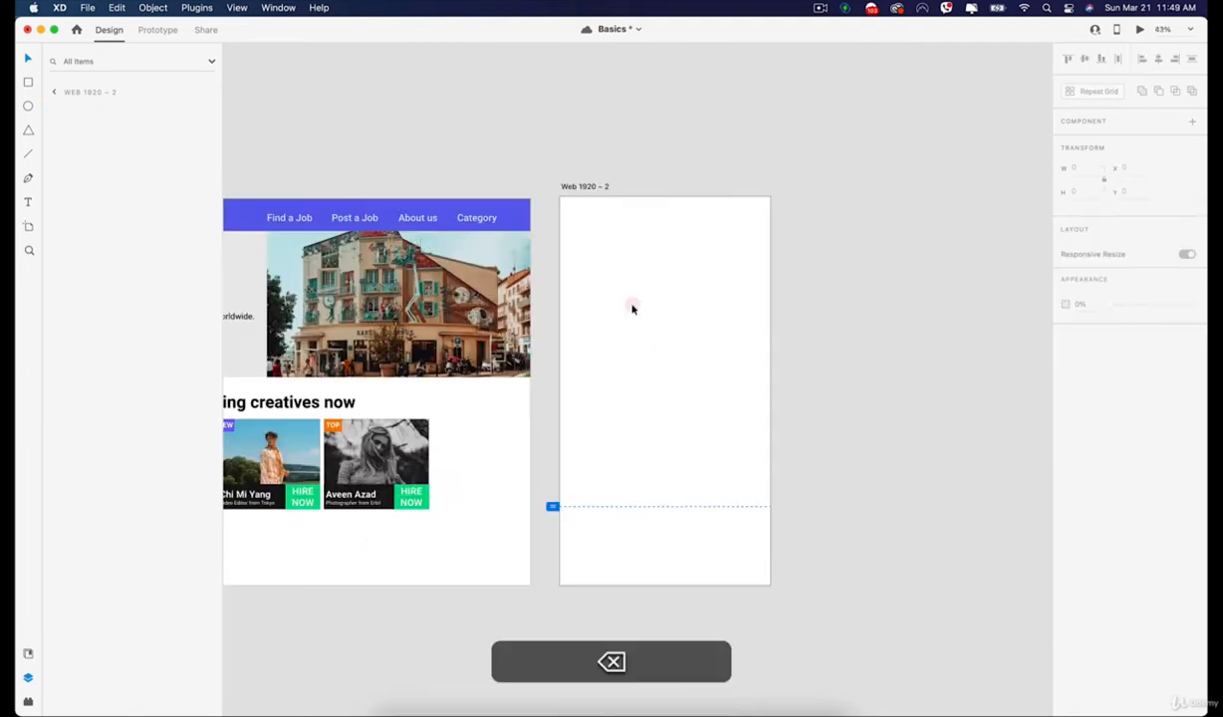
pyautogui.click(632, 308)
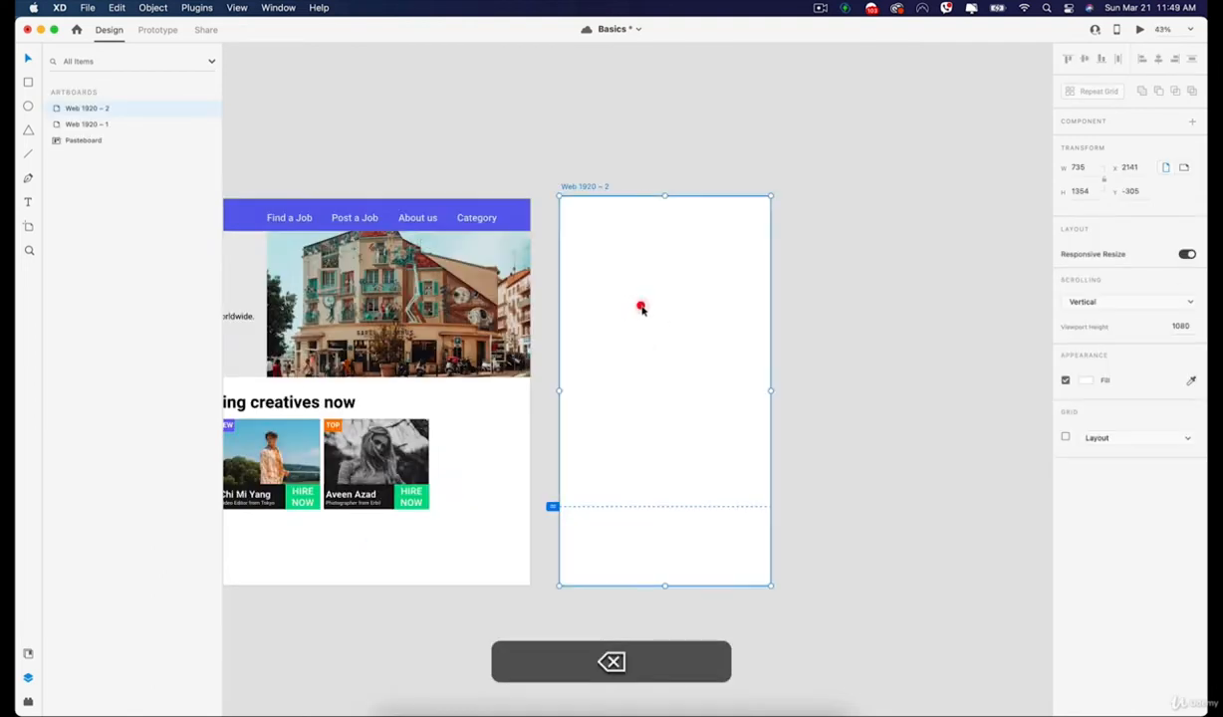
pyautogui.click(664, 200)
# Copy the JobHub navigation header from the Web 1920 – 1 artboard and paste it onto Web 1920 – 2.
pyautogui.click(464, 207)
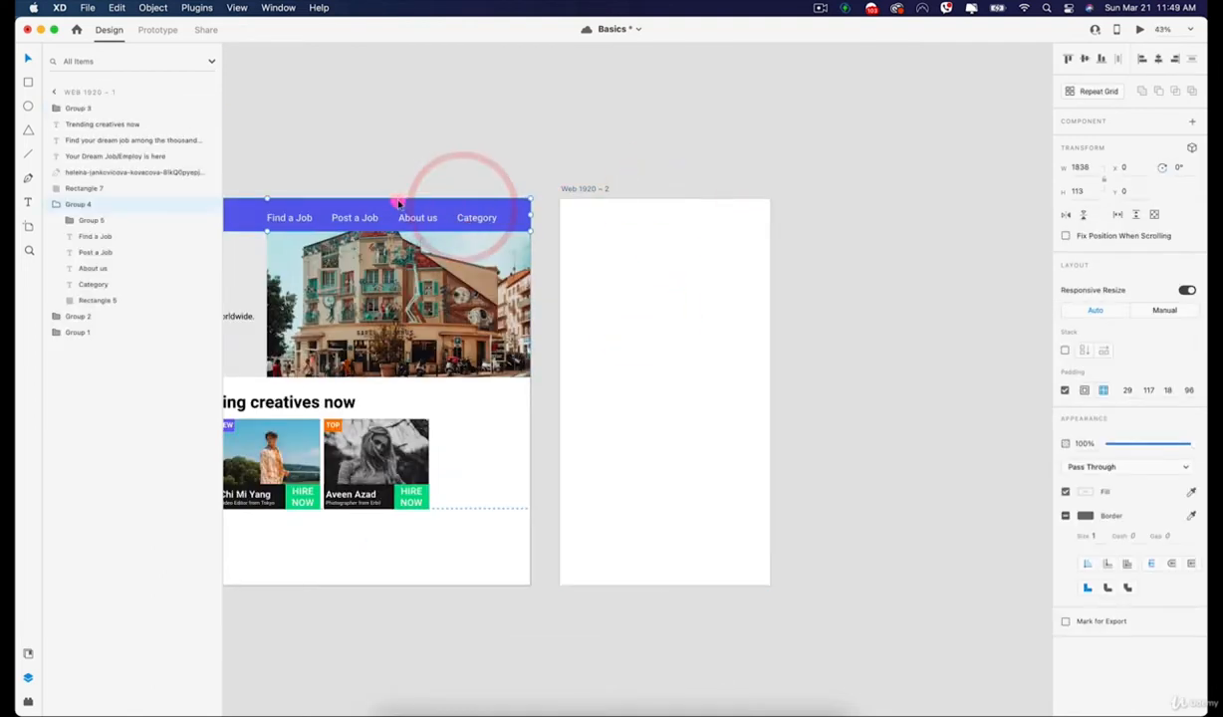
pyautogui.press('space')
pyautogui.moveTo(394, 160); pyautogui.dragTo(585, 155)
pyautogui.moveTo(480, 209); pyautogui.dragTo(507, 191)
pyautogui.press('super+z')
pyautogui.click(835, 267)
pyautogui.press('super+v')
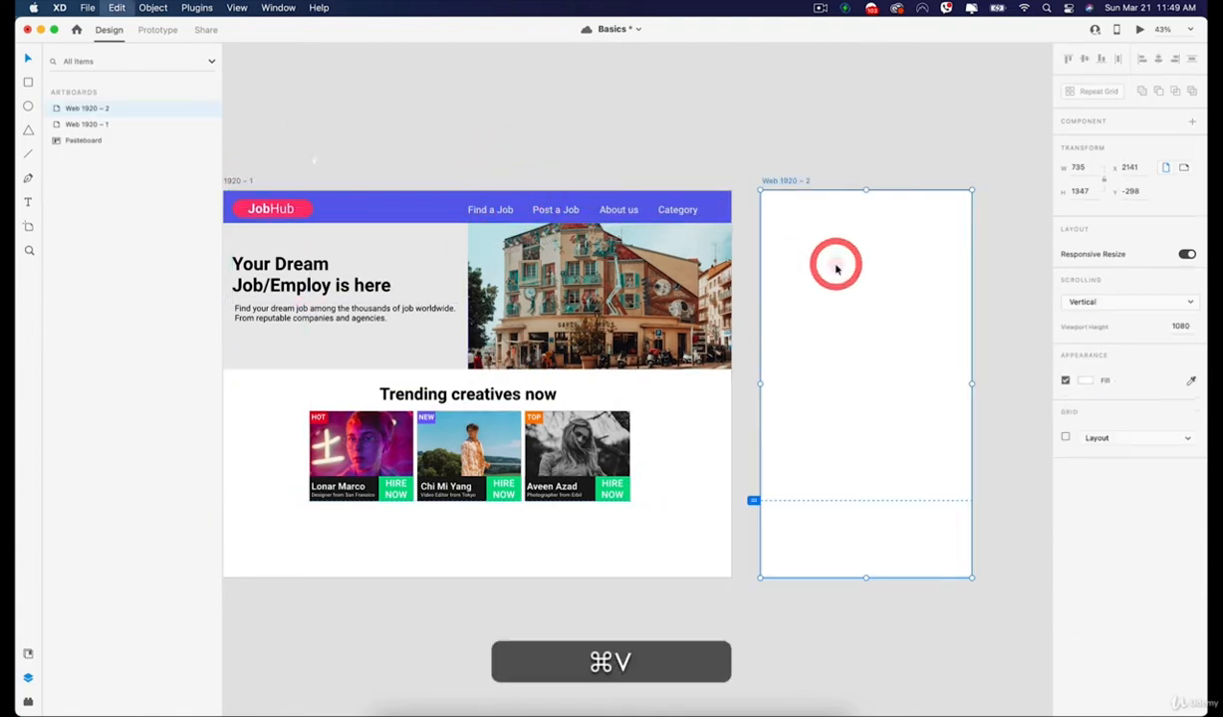
pyautogui.press('space')
pyautogui.moveTo(852, 265); pyautogui.dragTo(616, 310)
pyautogui.click(664, 347)
# Widen the Web 1920 – 2 artboard from its right edge to test how the pasted header responds.
pyautogui.click(538, 212)
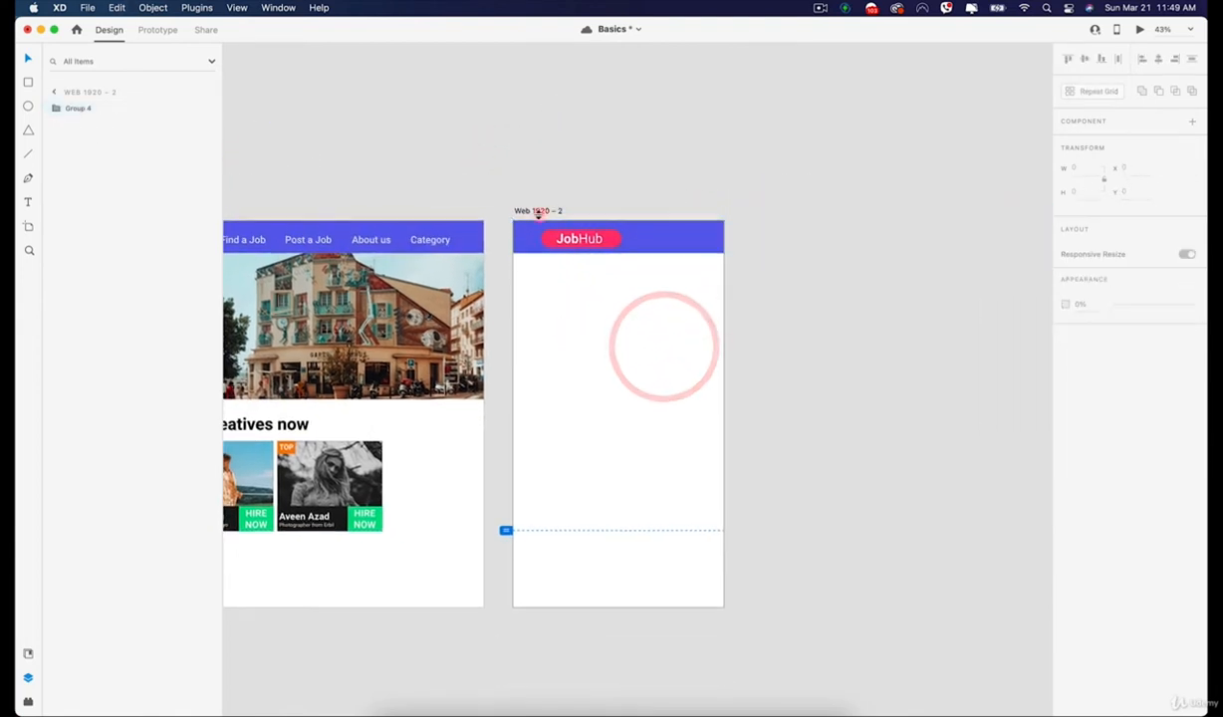
pyautogui.moveTo(723, 413); pyautogui.dragTo(871, 415)
pyautogui.click(751, 407)
pyautogui.click(904, 380)
pyautogui.press('space')
pyautogui.moveTo(941, 353); pyautogui.dragTo(808, 376)
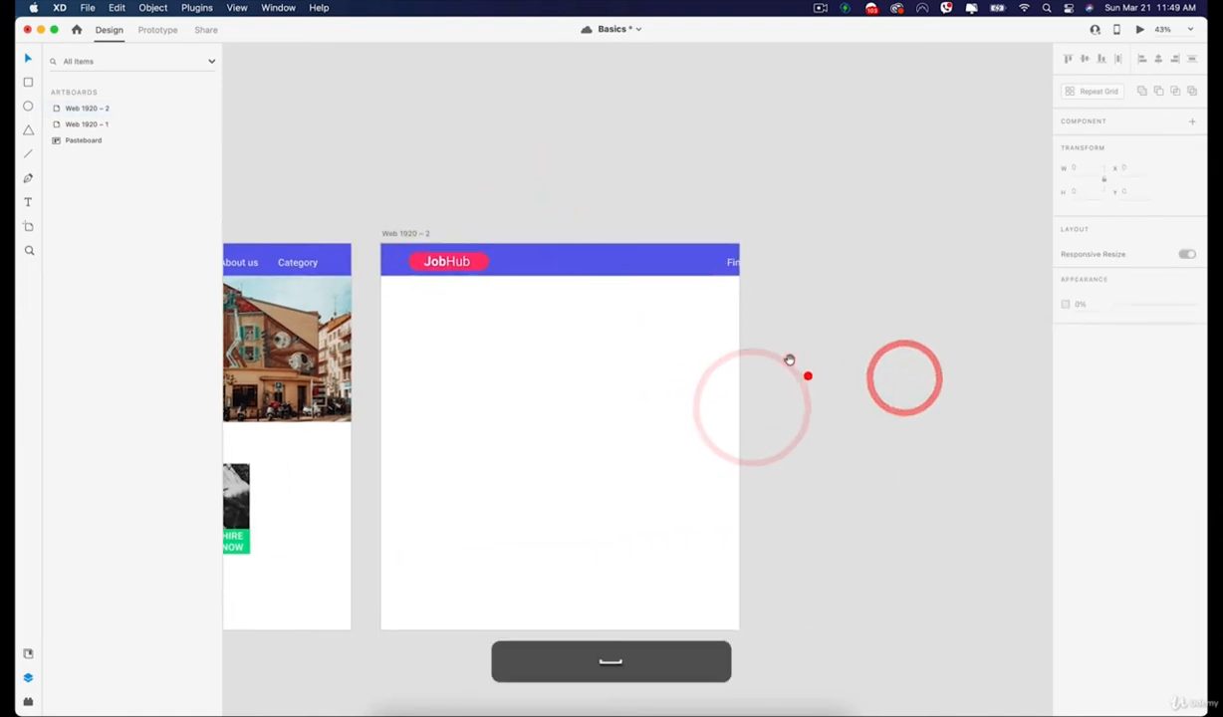
# Try narrowing the pasted navigation header to about 1234 × 113 with automatic Responsive Resize, and undo the resize.
pyautogui.click(618, 260)
pyautogui.moveTo(618, 260); pyautogui.dragTo(567, 273)
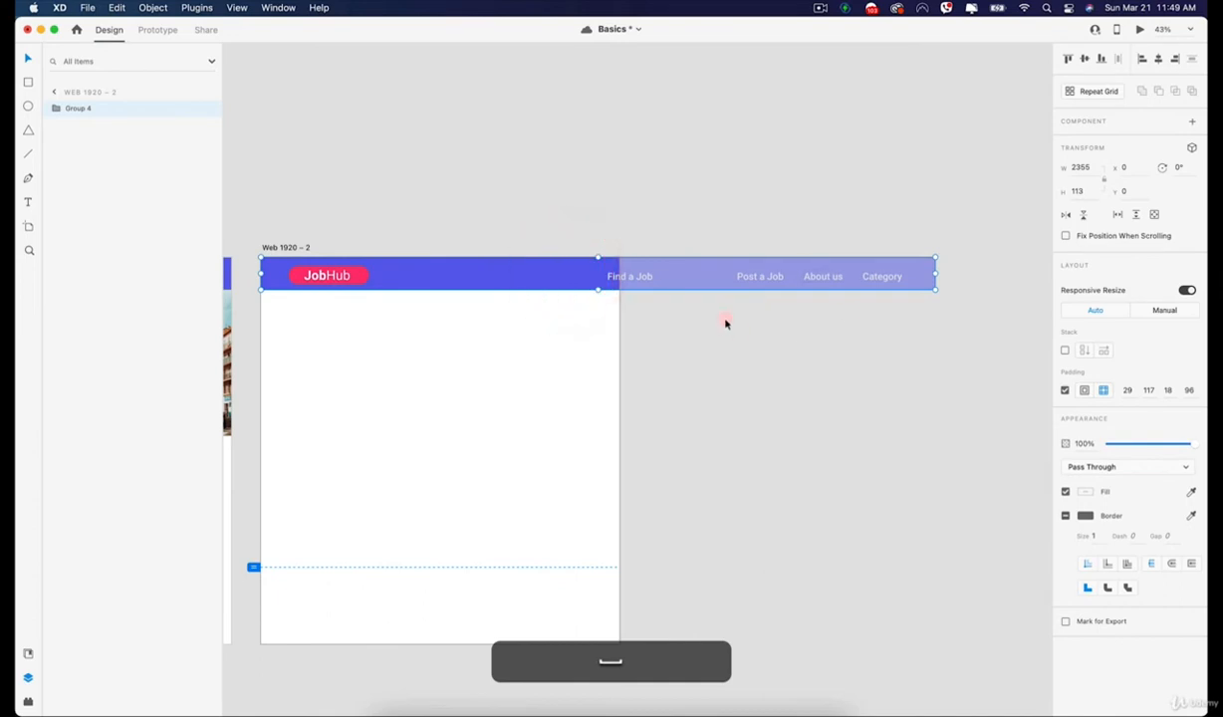
pyautogui.scroll(-2, 521, 344)
pyautogui.moveTo(417, 325); pyautogui.dragTo(586, 337)
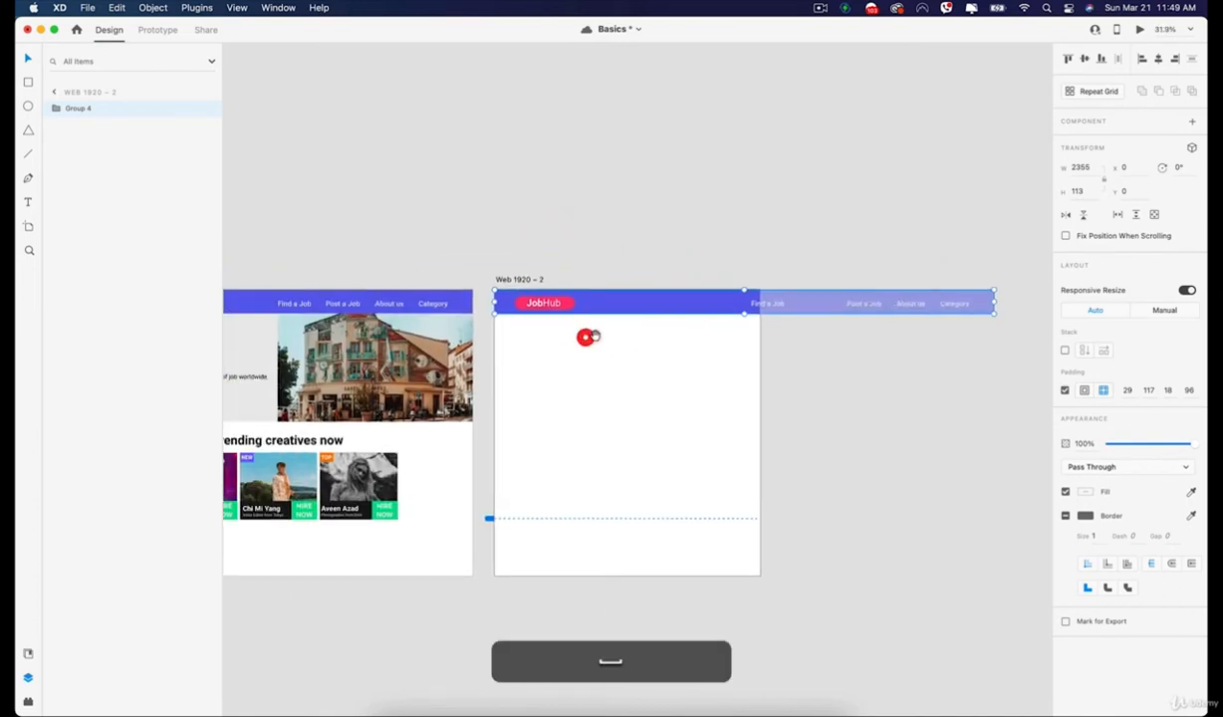
pyautogui.moveTo(993, 303); pyautogui.dragTo(932, 302)
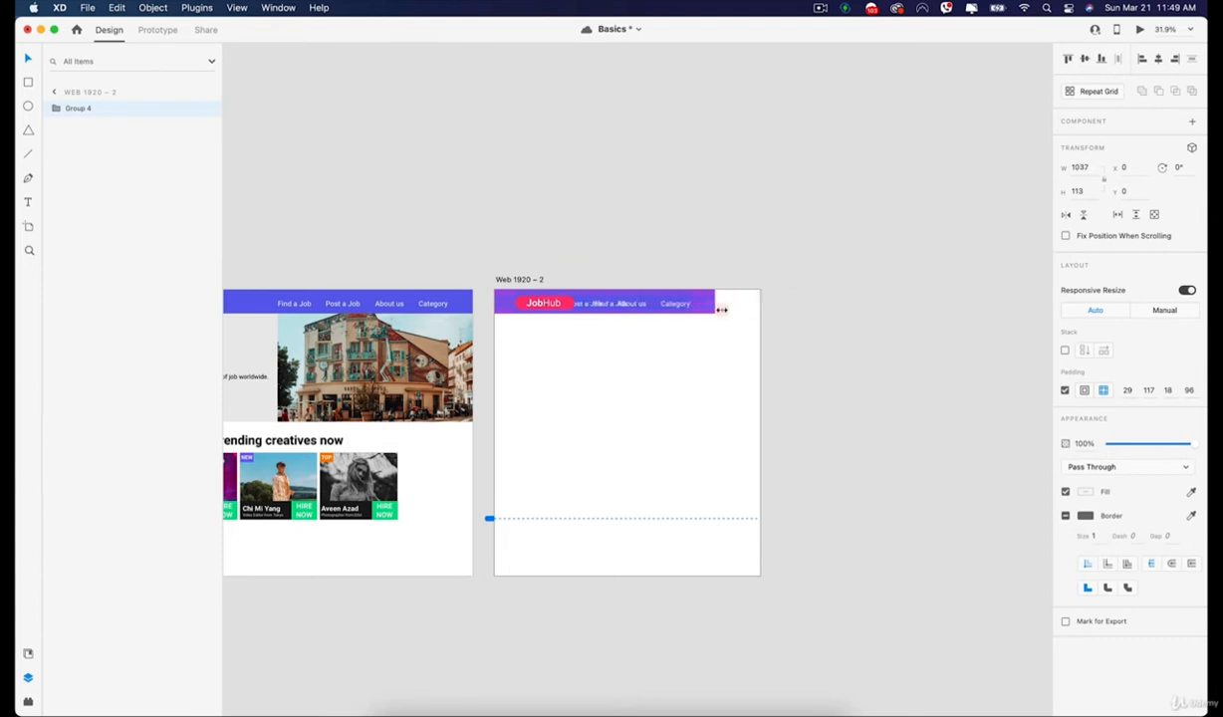
pyautogui.scroll(5, 649, 313)
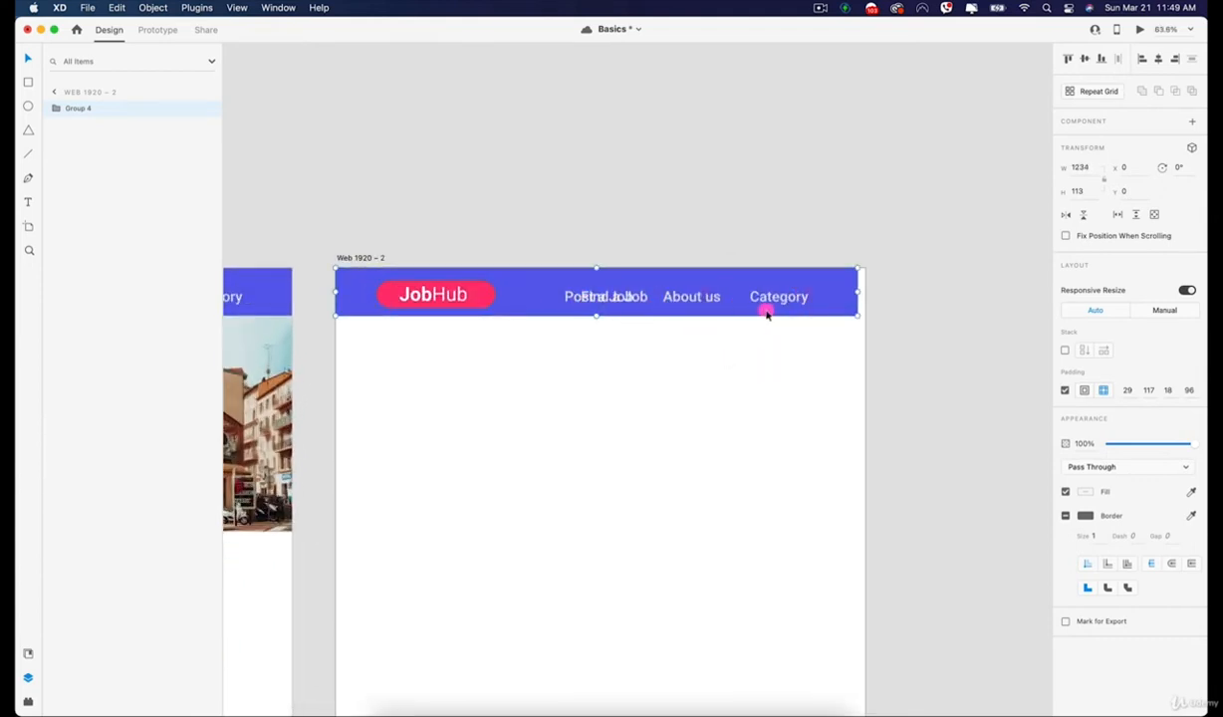
pyautogui.press('super+z')
pyautogui.moveTo(937, 370); pyautogui.dragTo(492, 397)
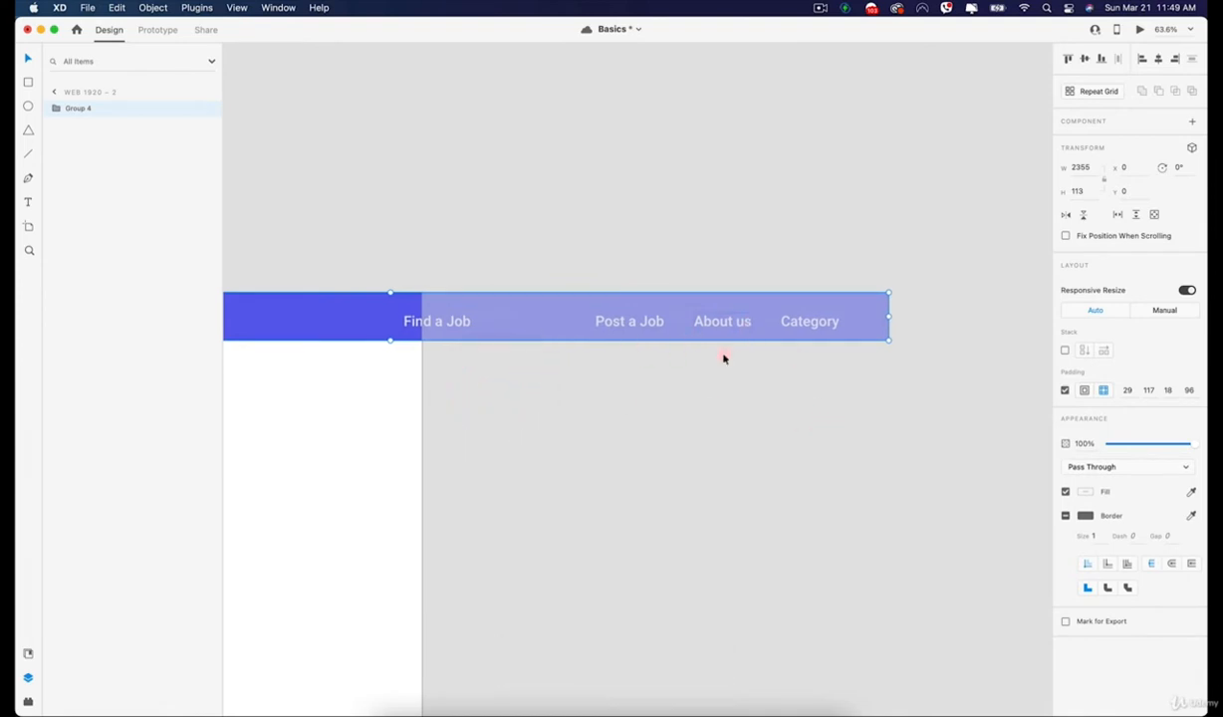
# Examine the Responsive Resize constraints of the About us, Post a Job and Category links in the header on Web 1920 – 2.
pyautogui.click(680, 414)
pyautogui.click(351, 316)
pyautogui.doubleClick(741, 321)
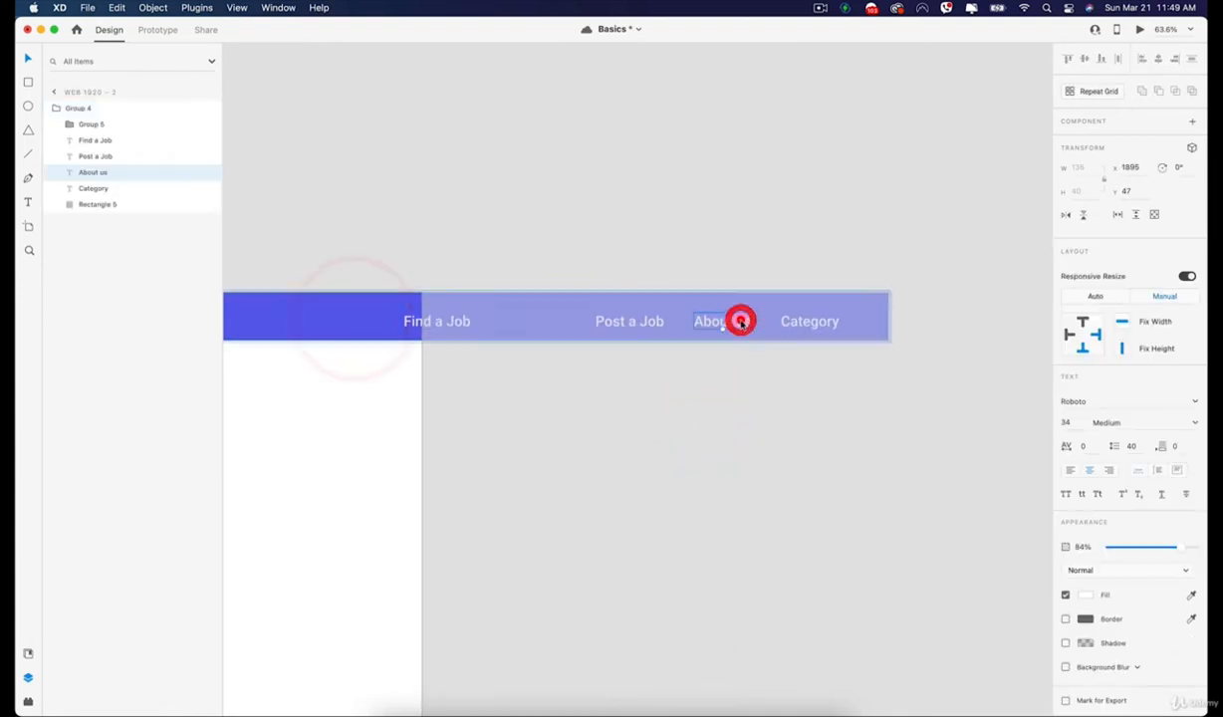
pyautogui.click(638, 321)
pyautogui.click(719, 321)
pyautogui.click(634, 321)
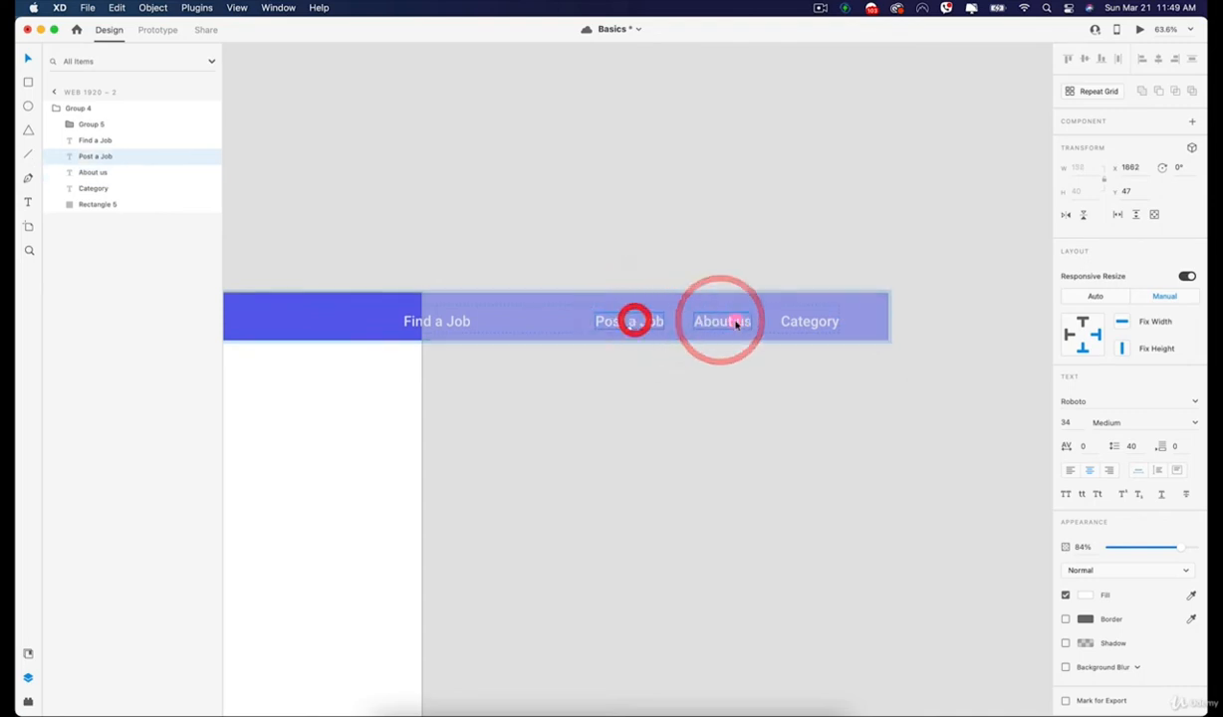
pyautogui.click(734, 321)
pyautogui.click(792, 320)
pyautogui.click(721, 321)
pyautogui.click(635, 321)
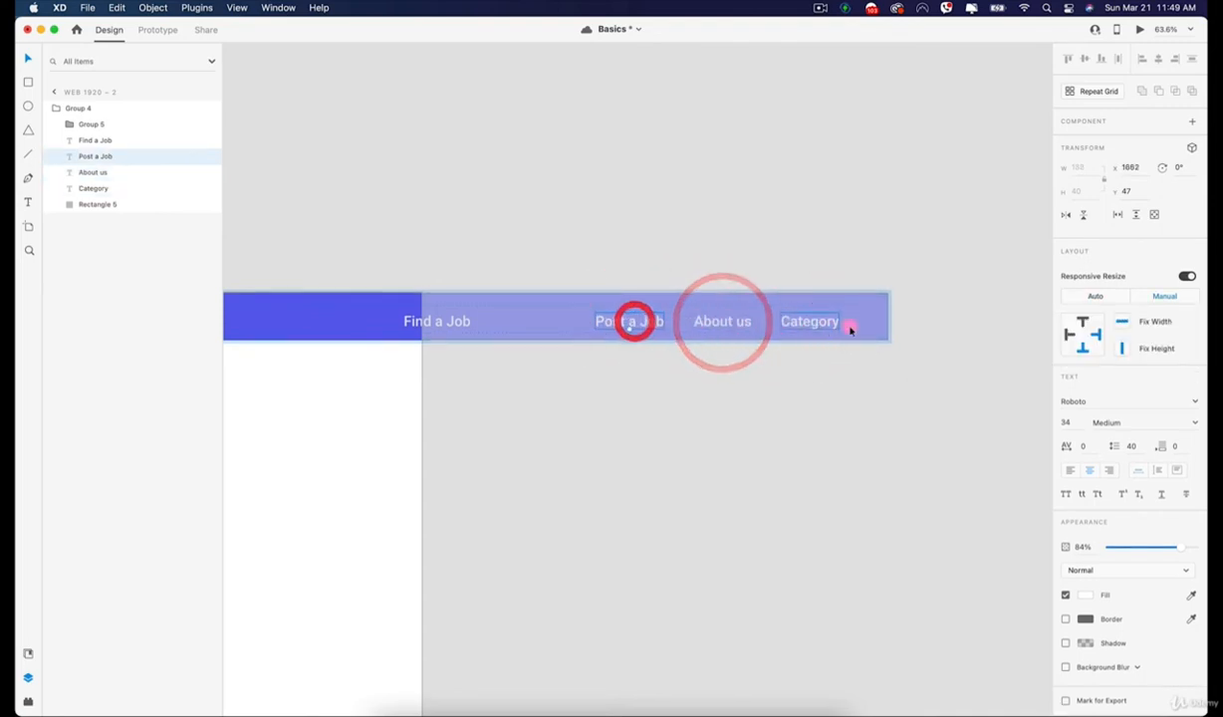
# Select the Find a Job link inside the header group and set its Responsive Resize to Manual.
pyautogui.click(393, 321)
pyautogui.click(431, 322)
pyautogui.click(437, 321)
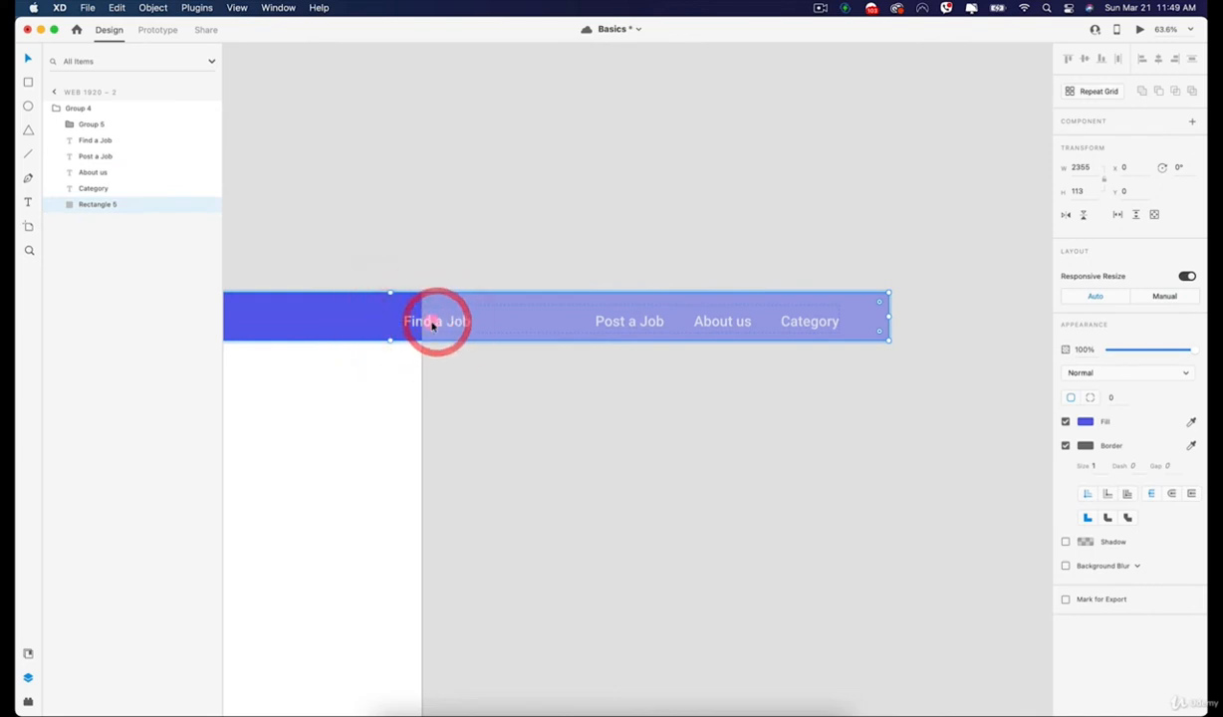
pyautogui.click(431, 322)
pyautogui.doubleClick(423, 321)
pyautogui.click(532, 236)
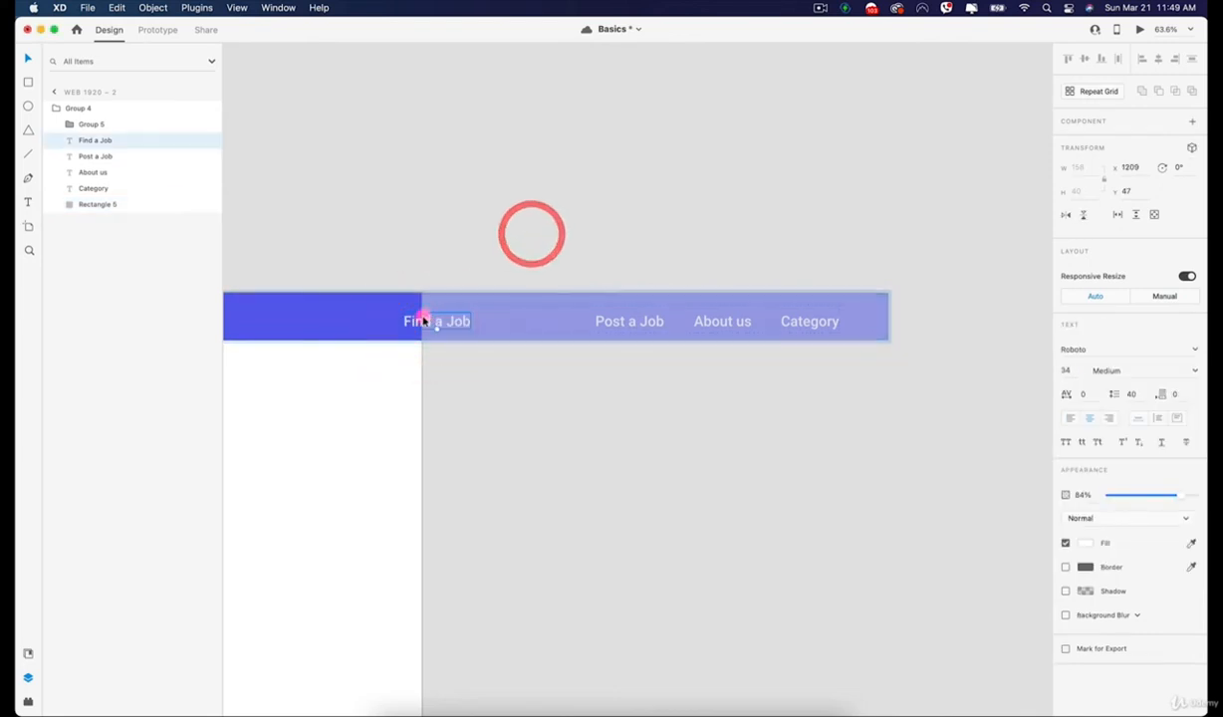
pyautogui.click(423, 321)
pyautogui.click(1161, 296)
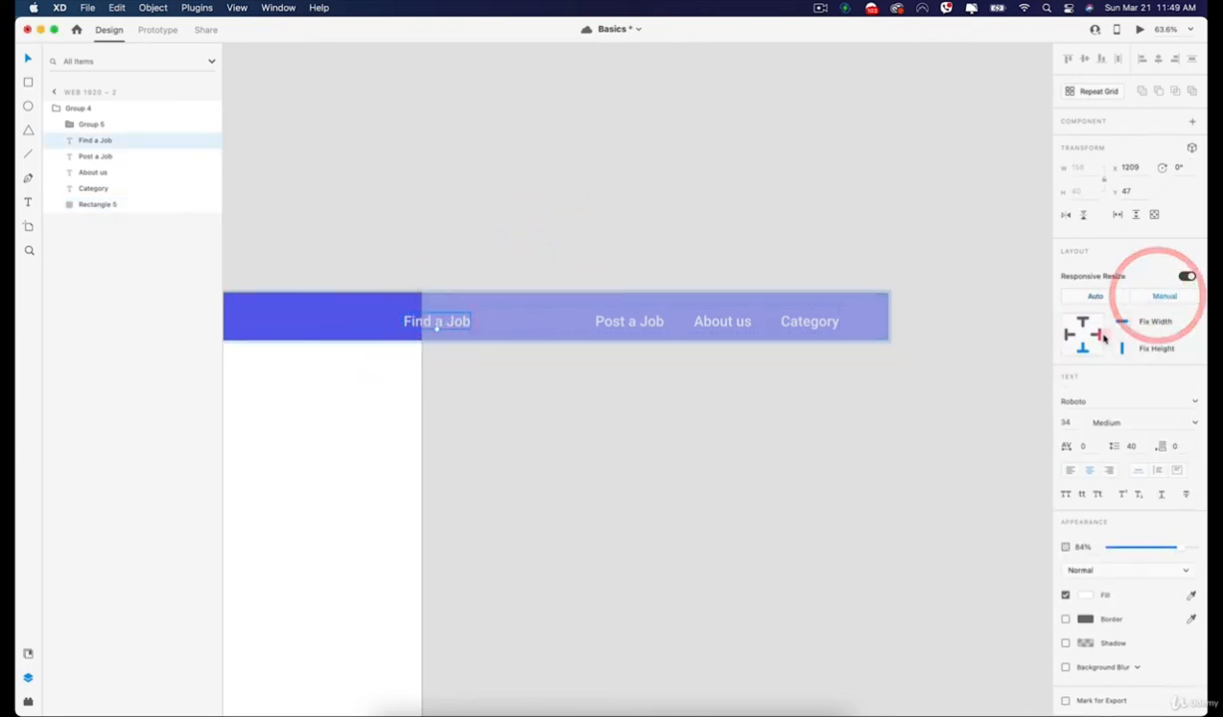
# Move the Find a Job link to about X 1437, evenly spaced beside Post a Job, and pin it to the header's right edge.
pyautogui.click(438, 322)
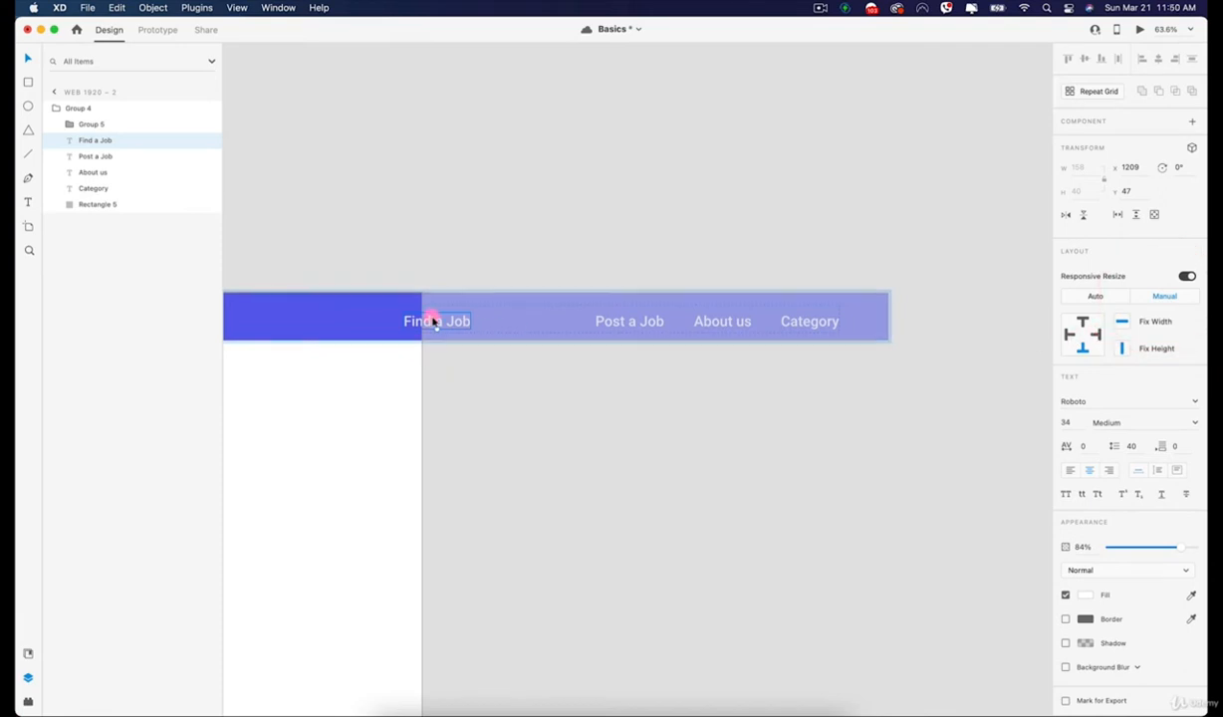
pyautogui.moveTo(434, 322); pyautogui.dragTo(483, 325)
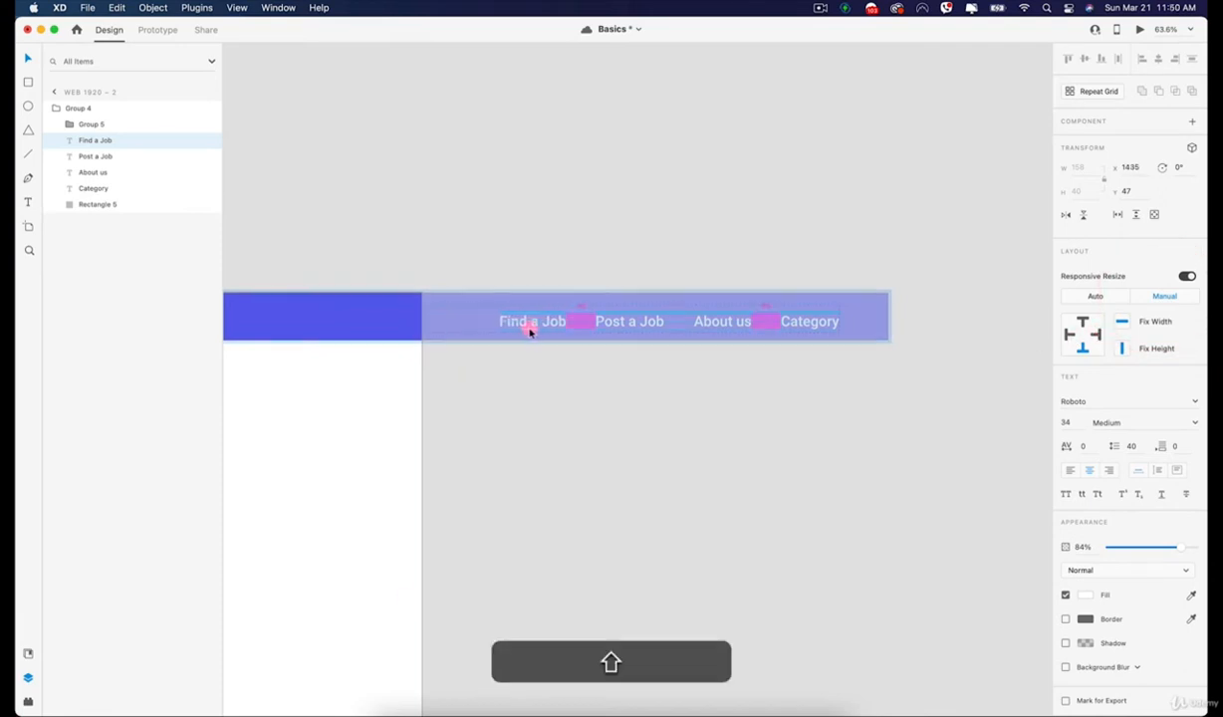
pyautogui.click(640, 326)
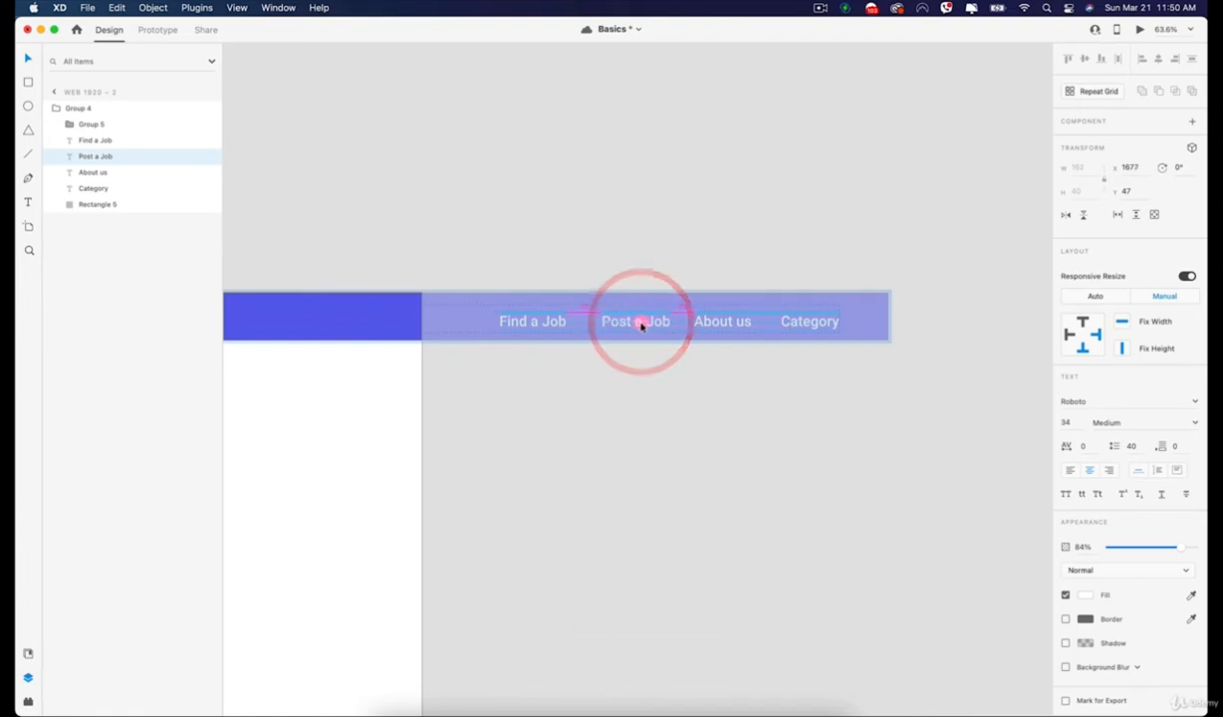
pyautogui.click(635, 325)
pyautogui.moveTo(531, 324); pyautogui.dragTo(535, 325)
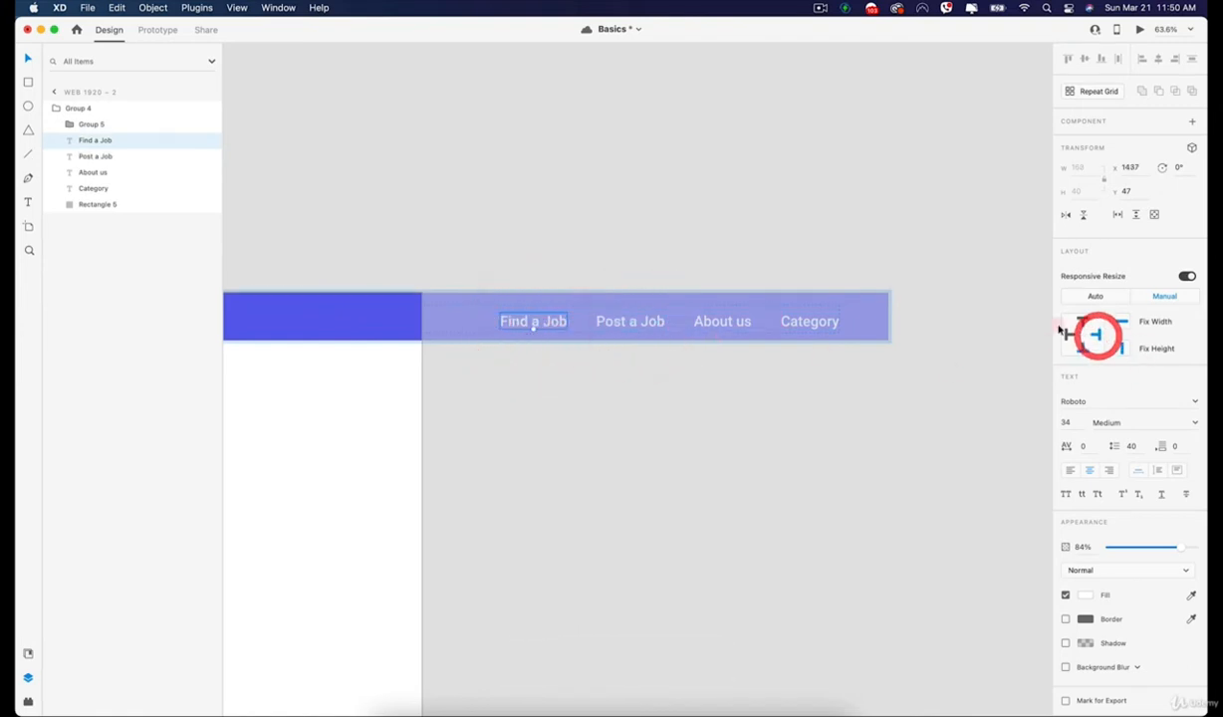
# Turn off Fix Width and Fix Height for the Post a Job and About us links.
pyautogui.click(309, 295)
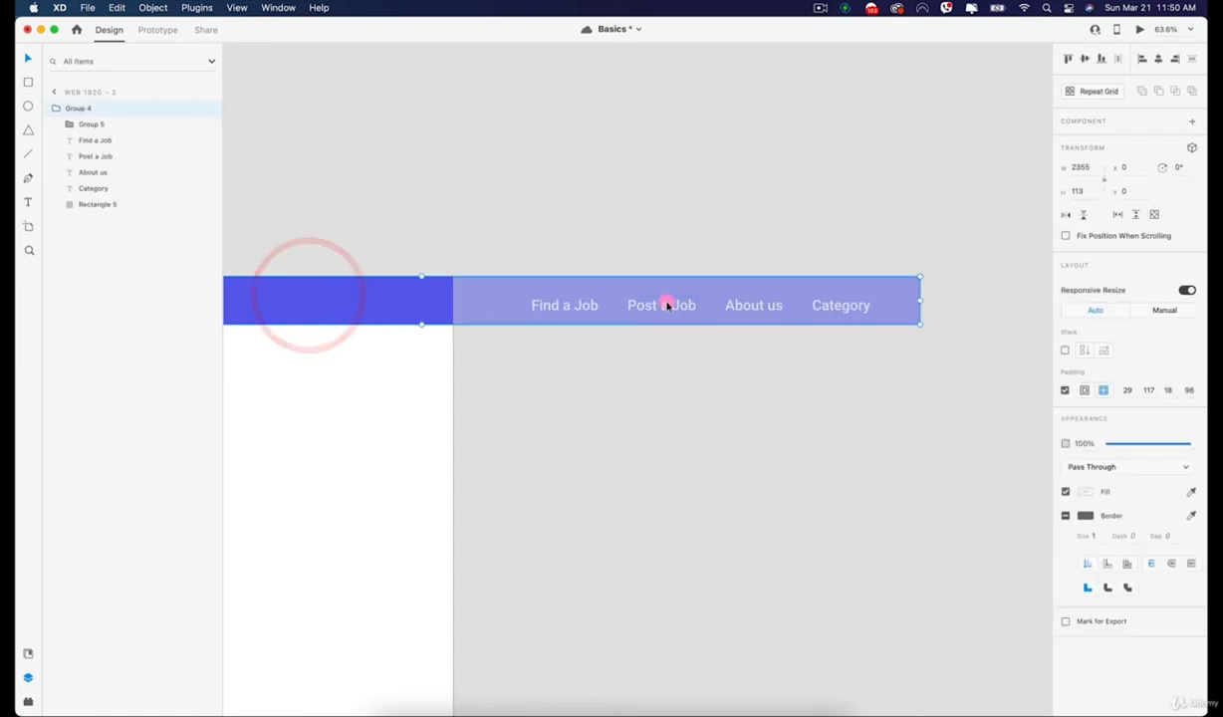
pyautogui.doubleClick(665, 306)
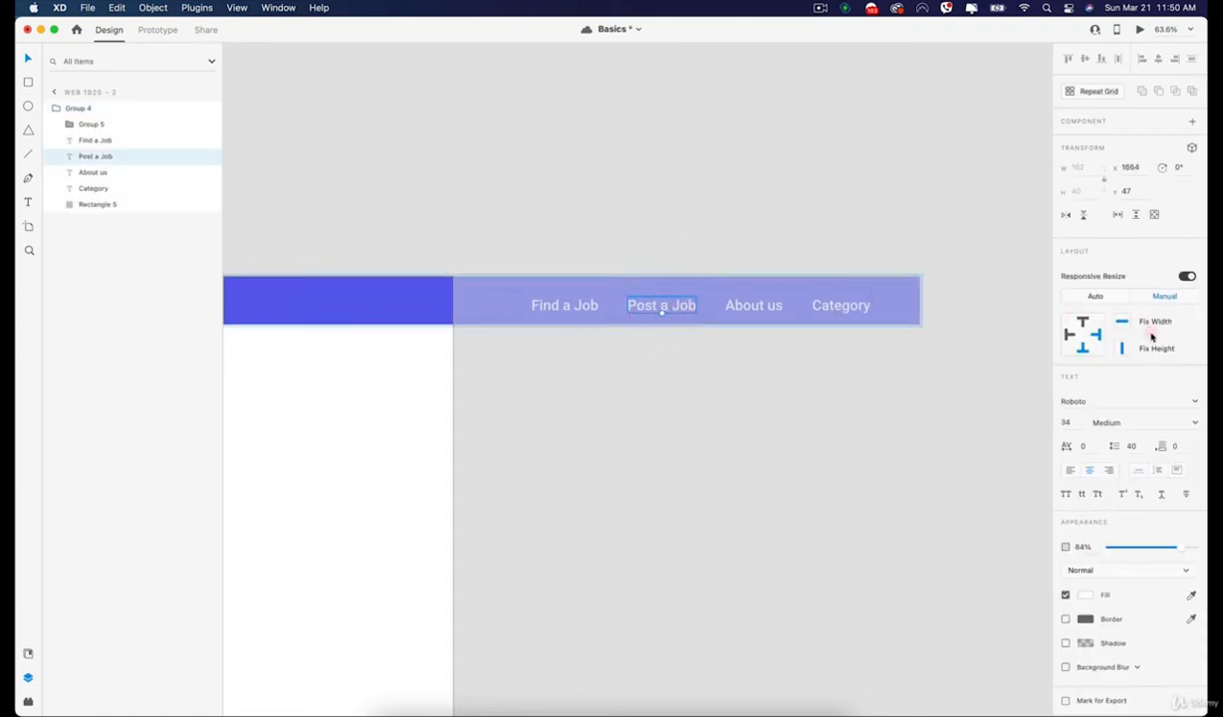
pyautogui.click(742, 302)
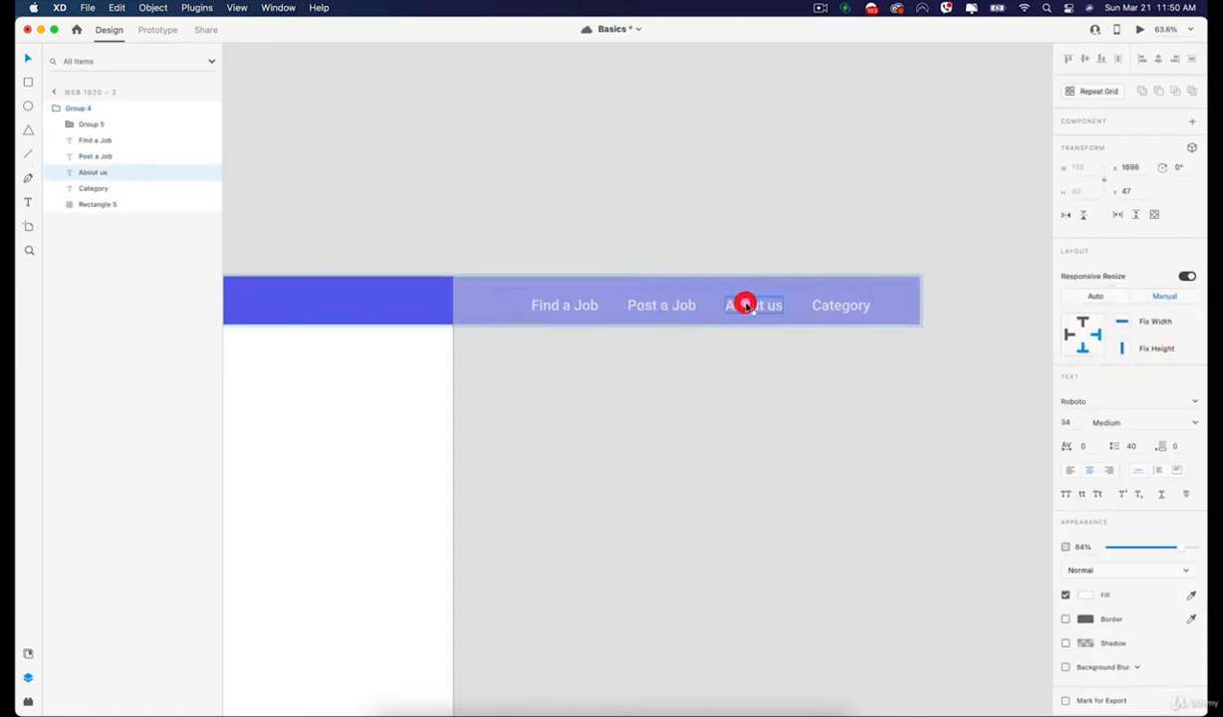
pyautogui.click(1120, 323)
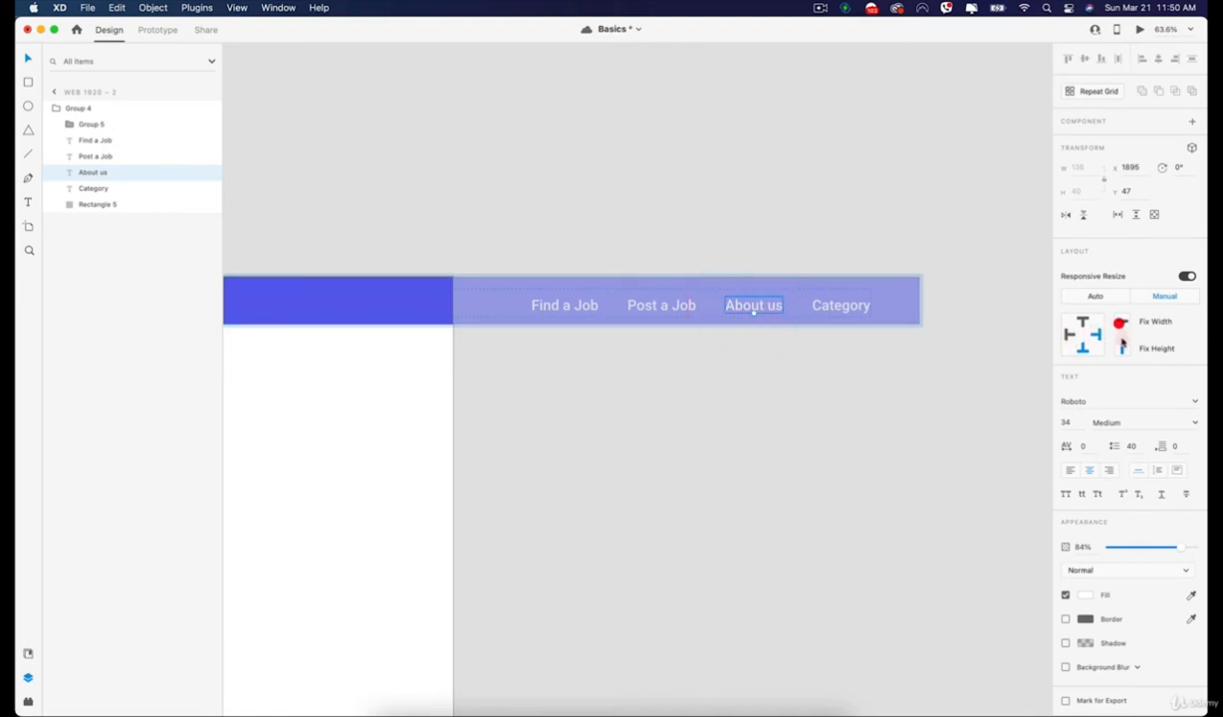
# Set the Category link's Responsive Resize to Manual and turn off Fix Width and Fix Height for both Category and Find a Job.
pyautogui.click(842, 308)
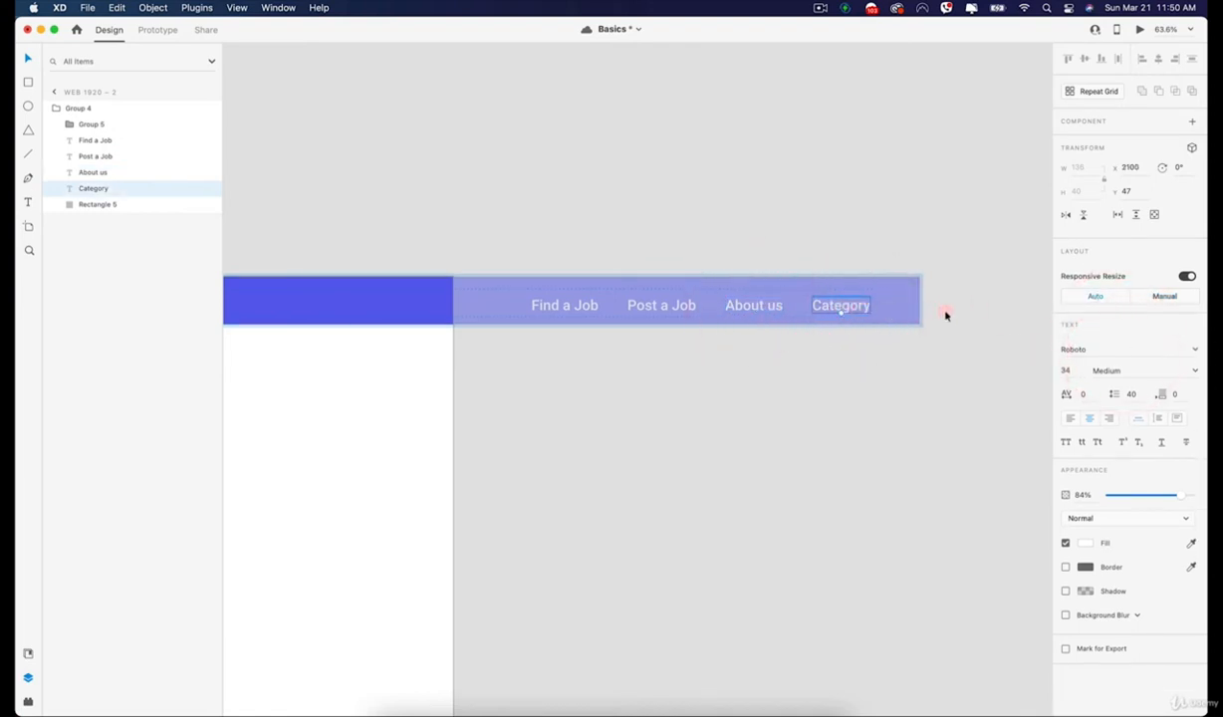
pyautogui.click(1169, 299)
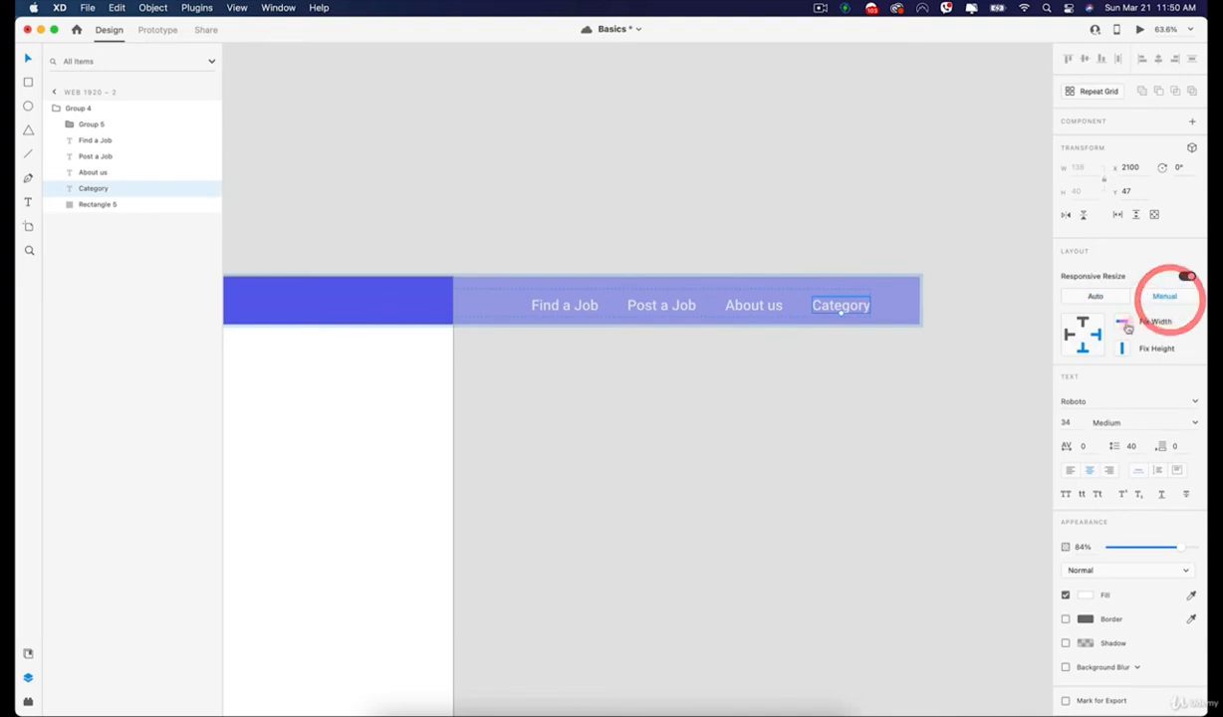
pyautogui.click(1120, 322)
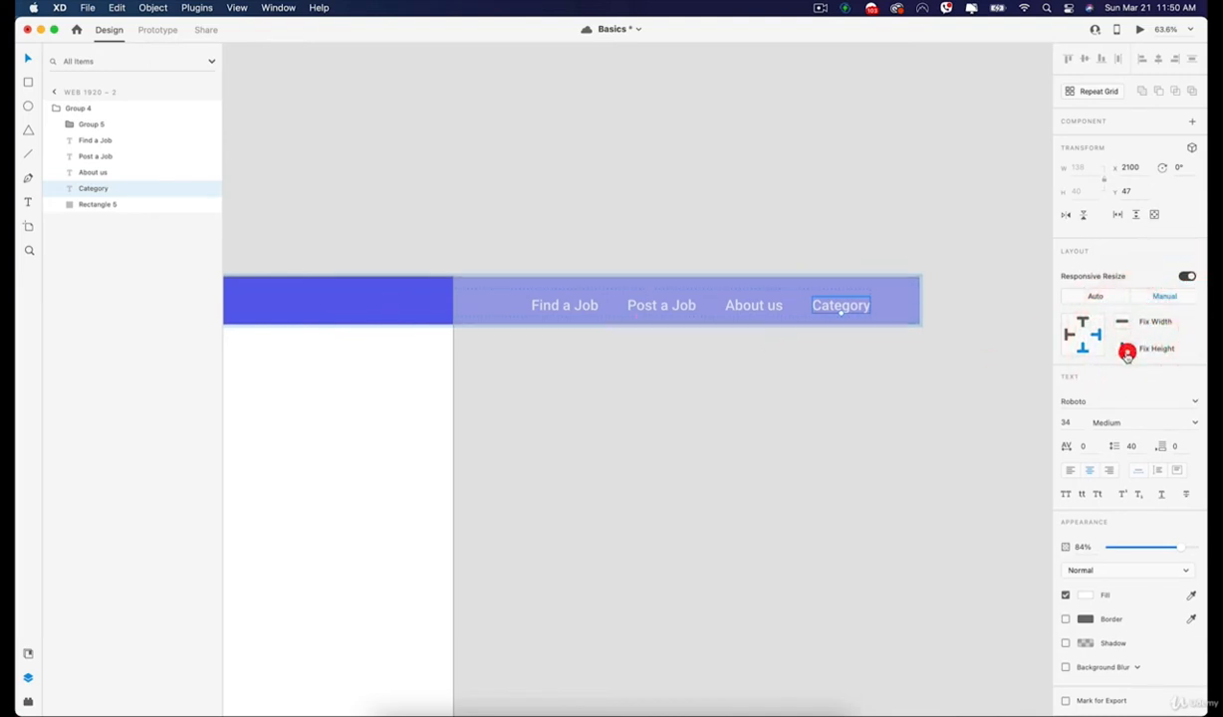
pyautogui.click(570, 301)
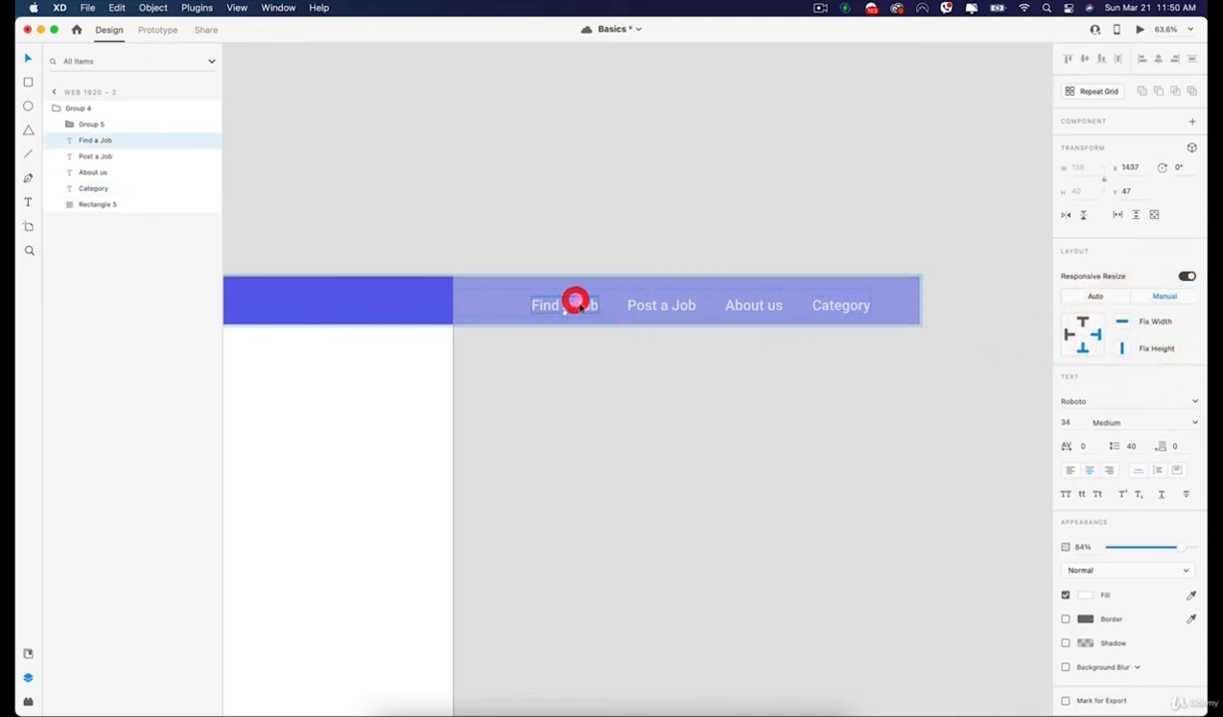
pyautogui.click(1122, 345)
# Try narrowing the navigation header to about 1251 × 113 with the right-pinned links, and undo the resize.
pyautogui.click(955, 377)
pyautogui.click(300, 322)
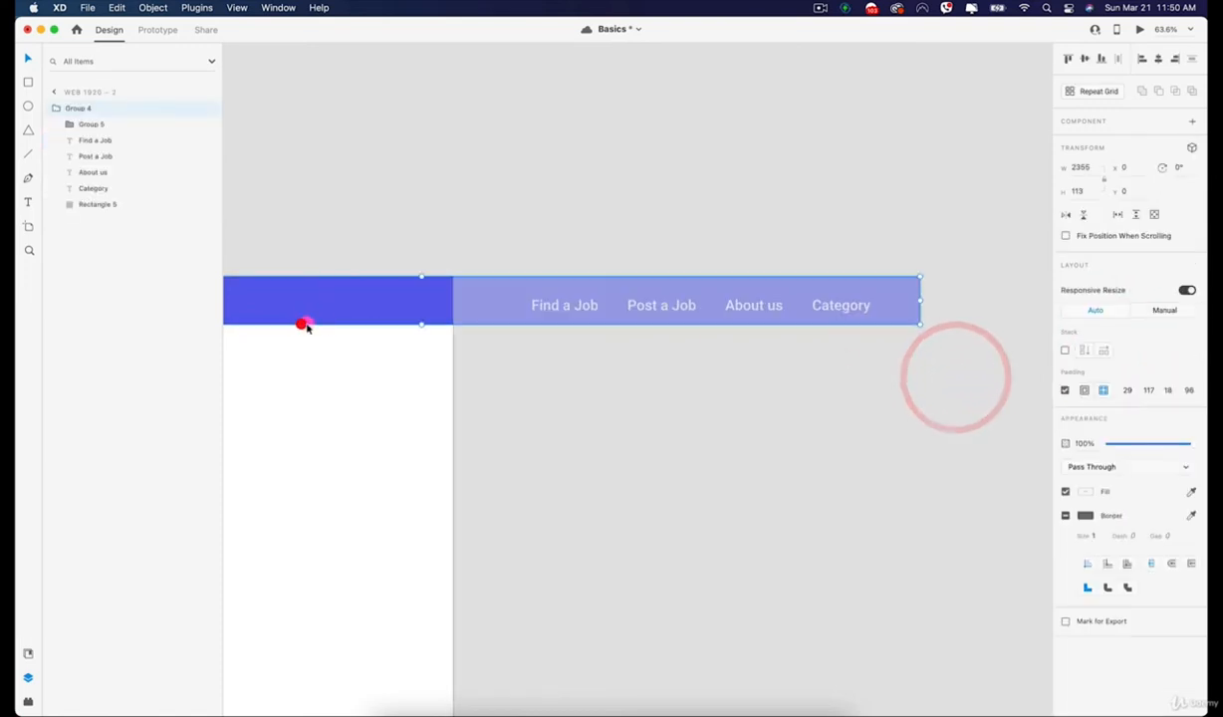
pyautogui.moveTo(920, 299); pyautogui.dragTo(450, 312)
pyautogui.press('space')
pyautogui.moveTo(368, 308); pyautogui.dragTo(671, 339)
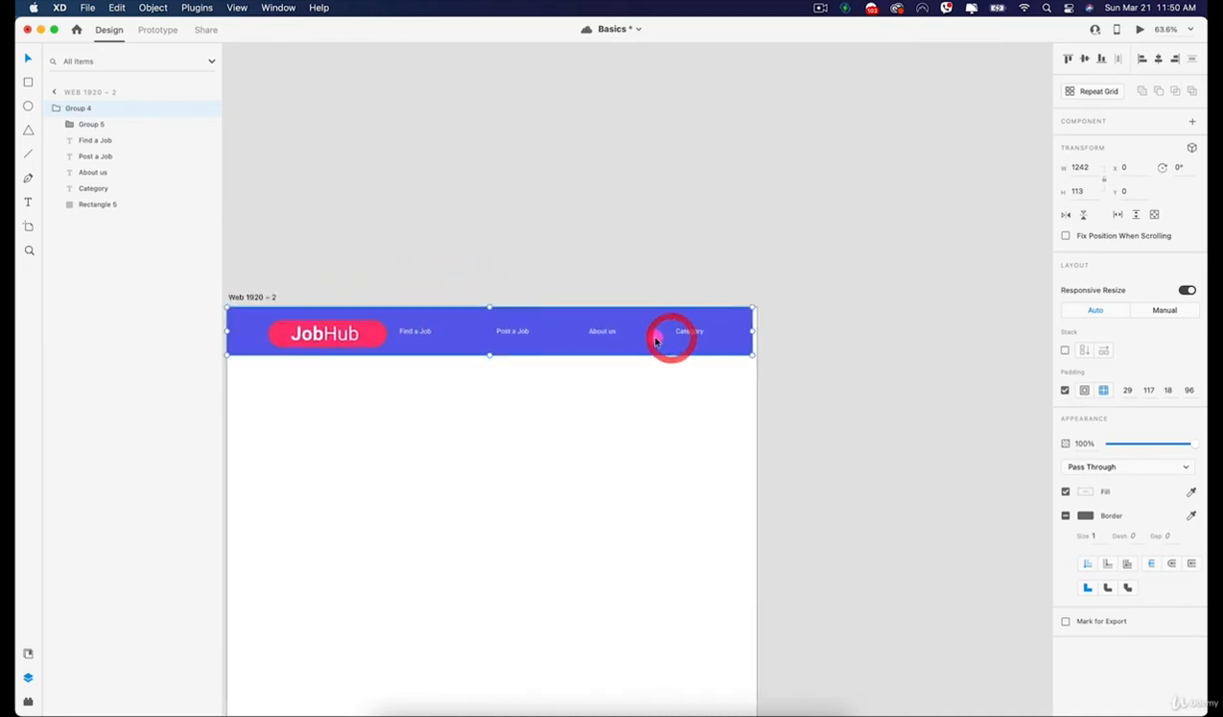
pyautogui.moveTo(753, 333); pyautogui.dragTo(756, 333)
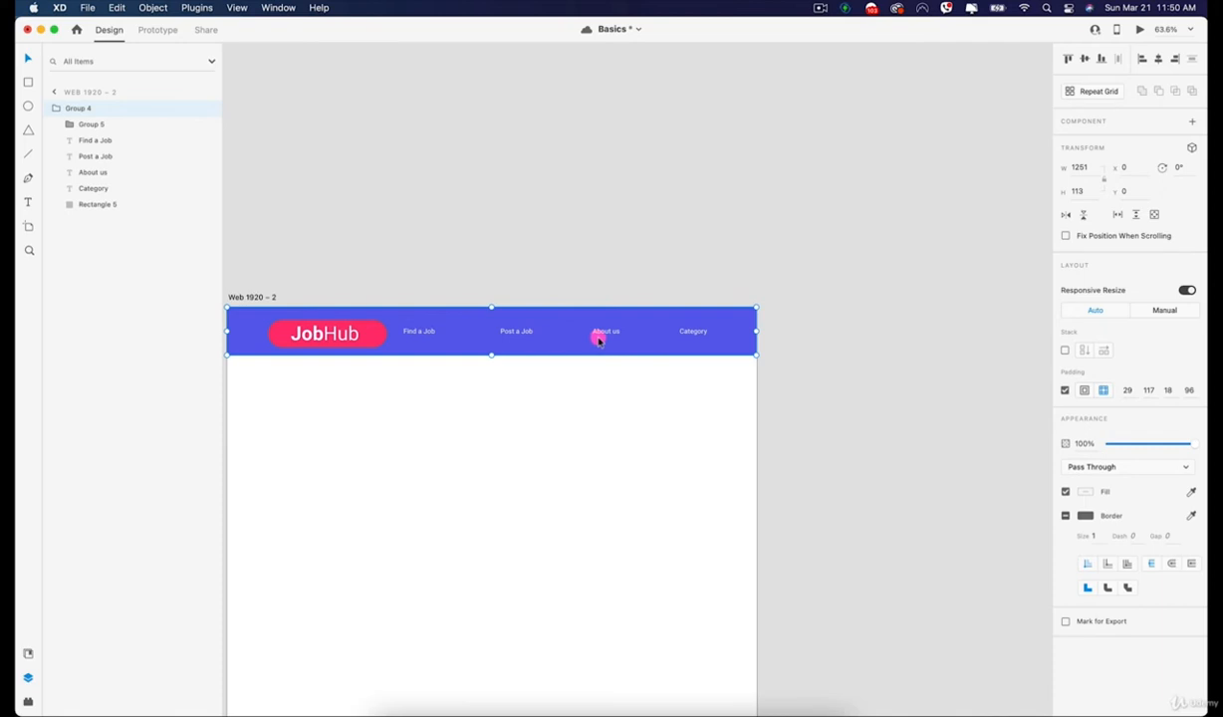
pyautogui.press('super')
pyautogui.press('super+z')
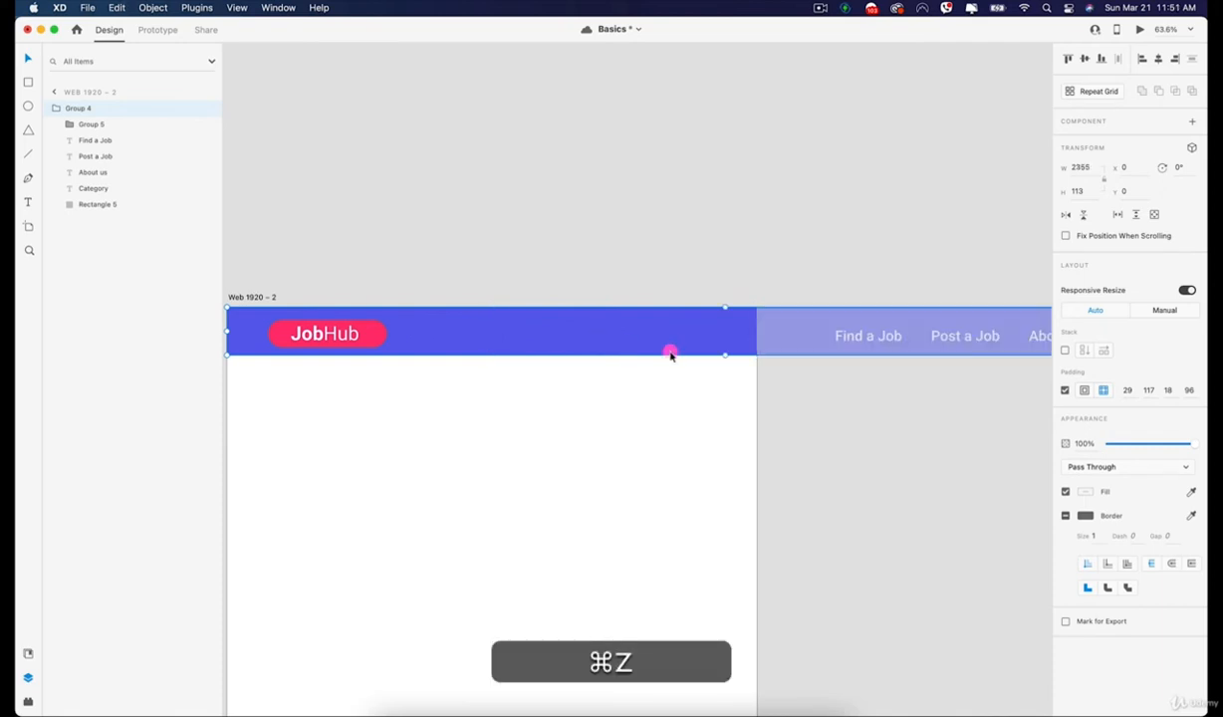
# Select the Find a Job, Post a Job, About us and Category links together and remove their right-edge pin.
pyautogui.moveTo(860, 357); pyautogui.dragTo(473, 370)
pyautogui.click(792, 467)
pyautogui.click(356, 342)
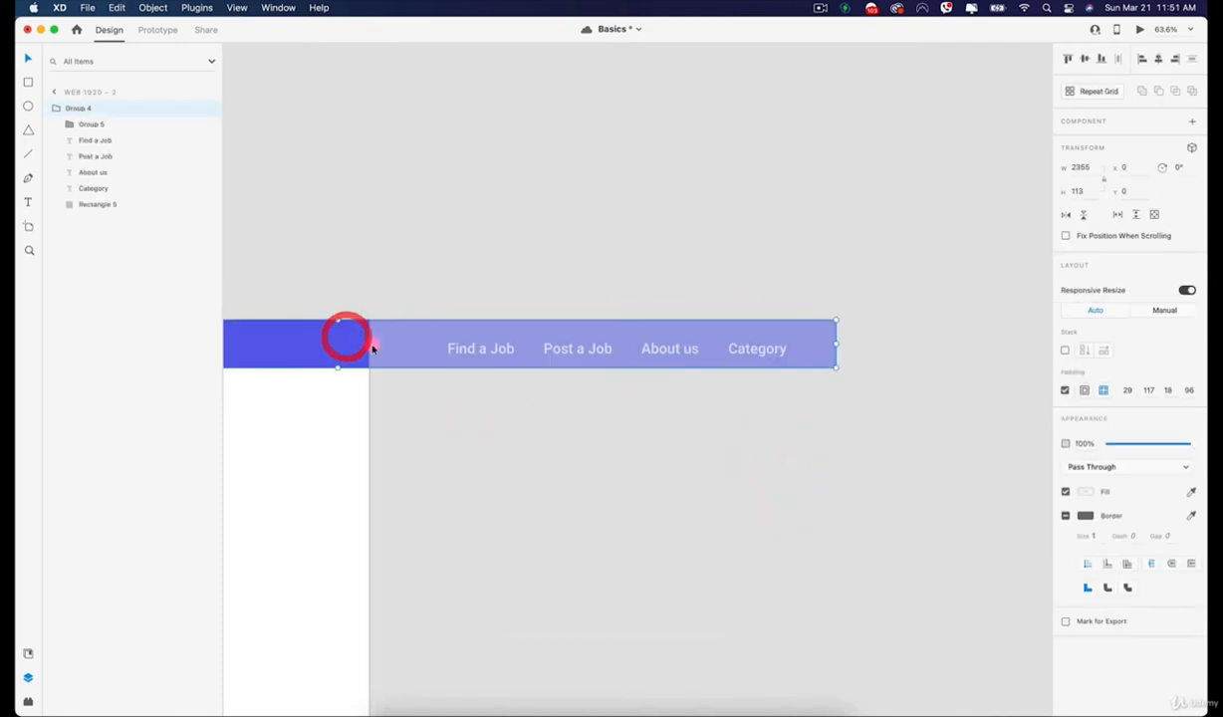
pyautogui.doubleClick(486, 347)
pyautogui.keyDown('shift'); pyautogui.click(579, 350); pyautogui.keyUp('shift')
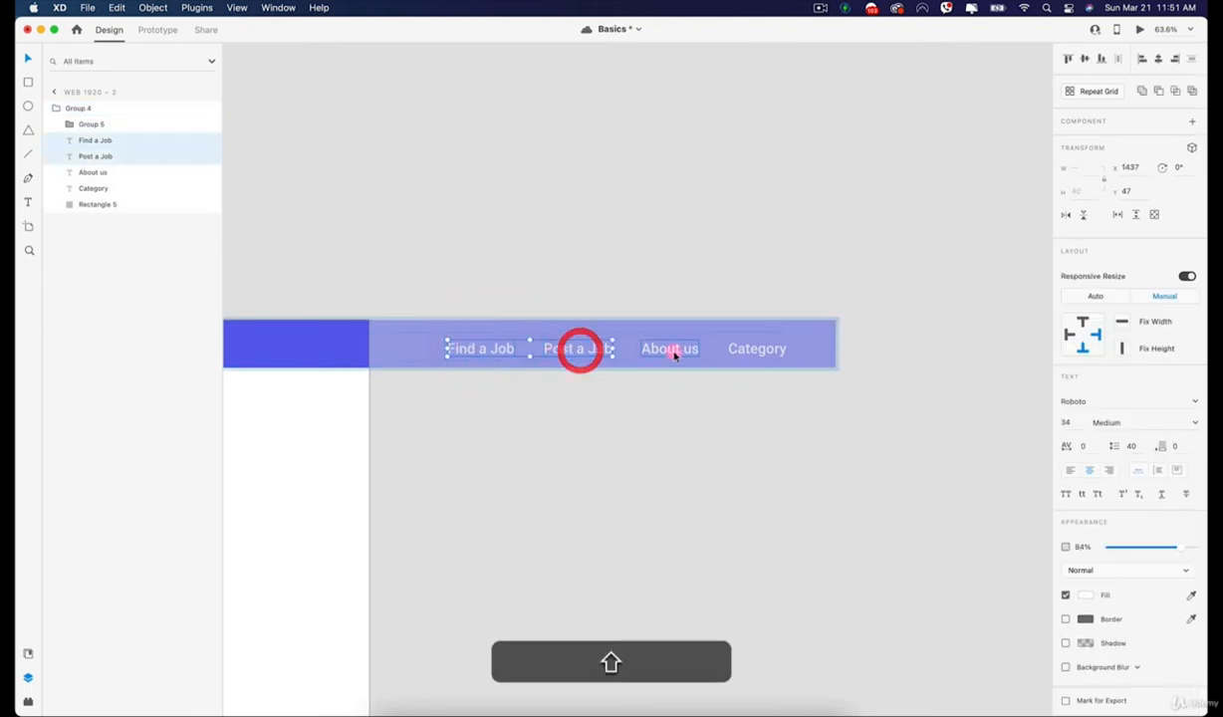
pyautogui.keyDown('shift'); pyautogui.click(674, 349); pyautogui.keyUp('shift')
pyautogui.keyDown('shift'); pyautogui.click(769, 349); pyautogui.keyUp('shift')
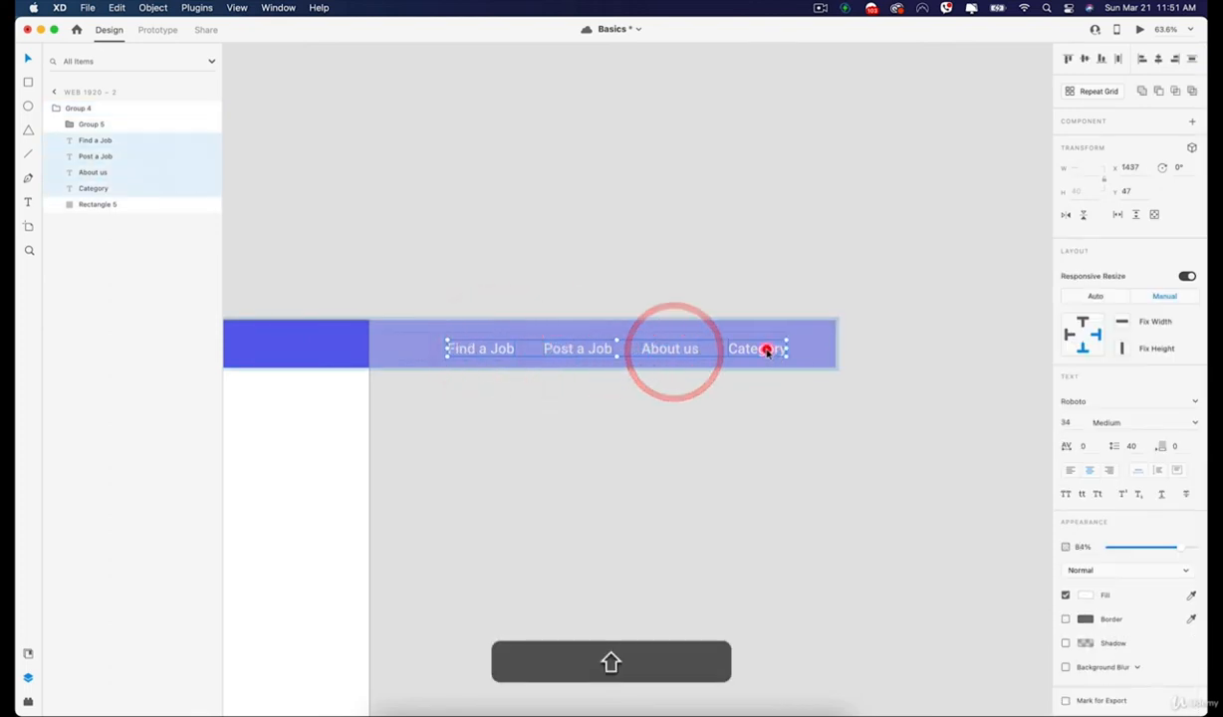
pyautogui.click(1094, 335)
# Narrow the navigation header to about 1252 × 113 so it fits the width of the Web 1920 – 2 artboard.
pyautogui.click(901, 384)
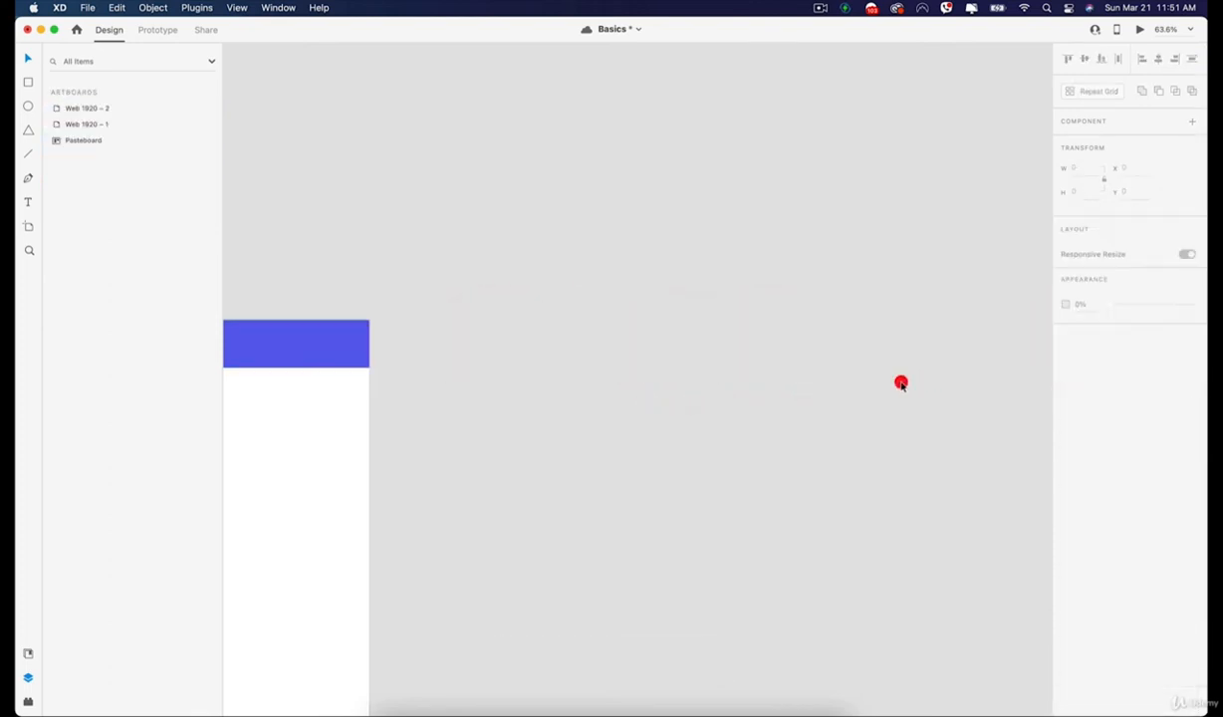
pyautogui.click(232, 340)
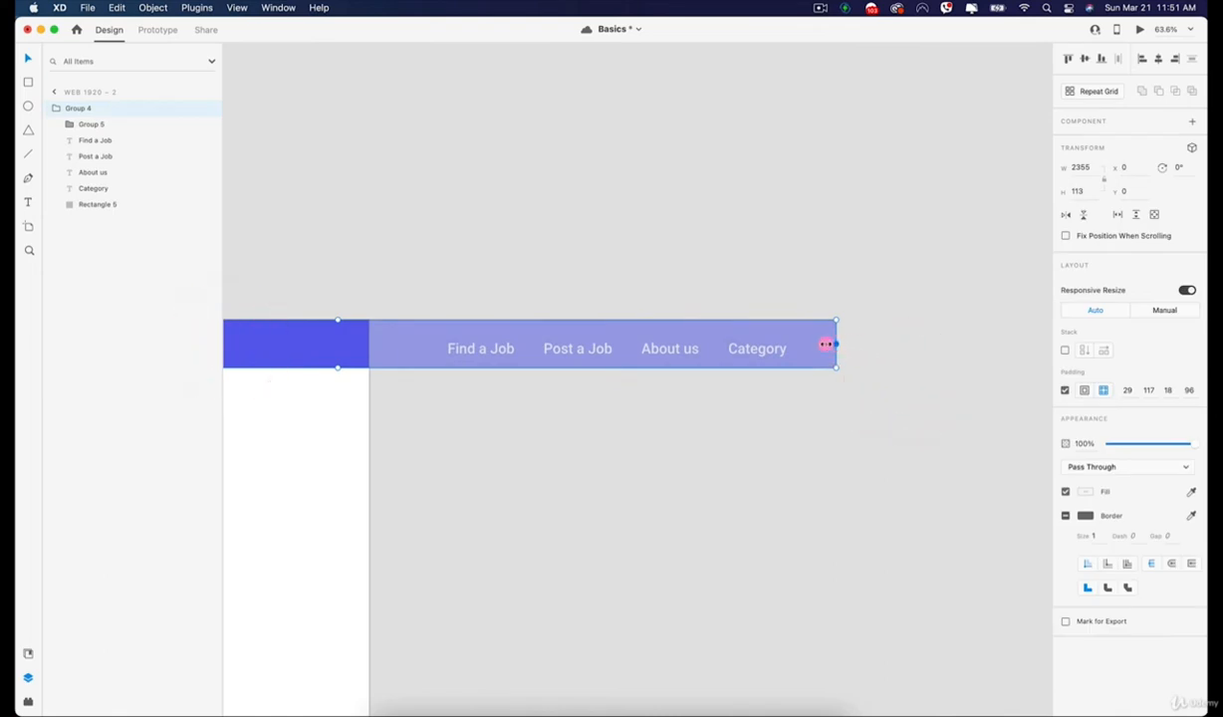
pyautogui.moveTo(827, 343); pyautogui.dragTo(773, 337)
pyautogui.press('space')
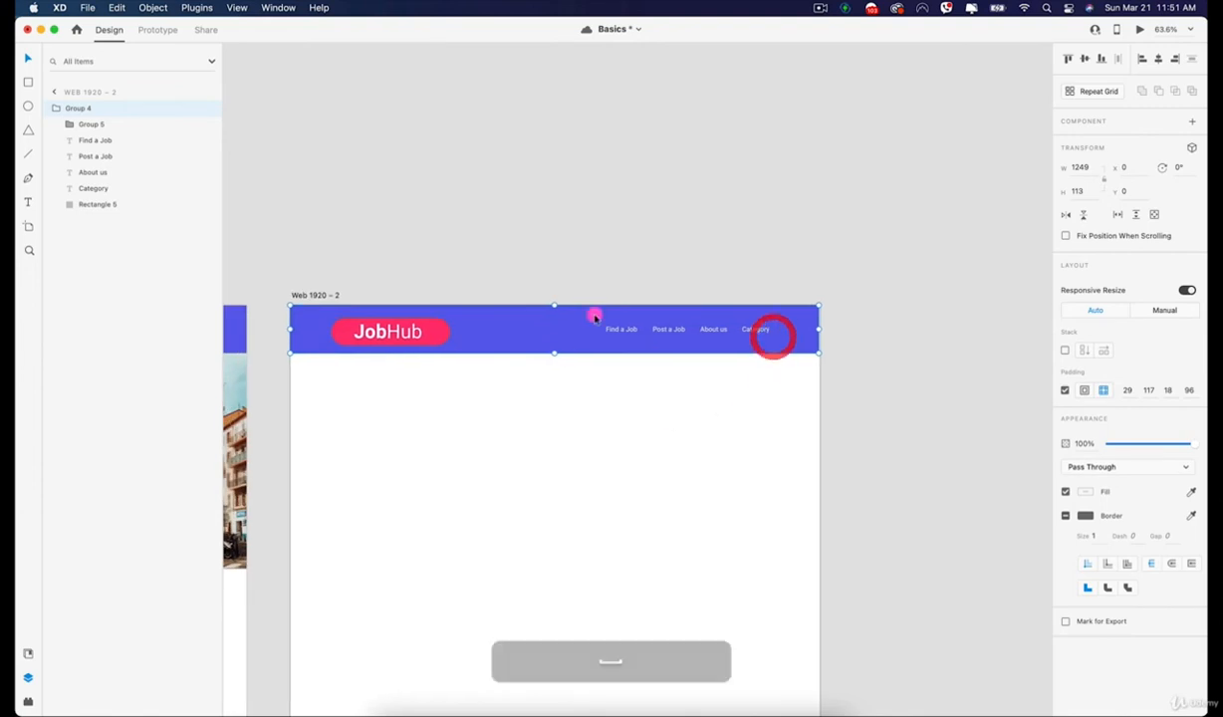
pyautogui.press('space')
pyautogui.moveTo(721, 411); pyautogui.dragTo(719, 333)
pyautogui.moveTo(817, 251); pyautogui.dragTo(819, 251)
pyautogui.click(881, 260)
# Select the JobHub logo group within the header and switch its Responsive Resize to Manual.
pyautogui.click(295, 243)
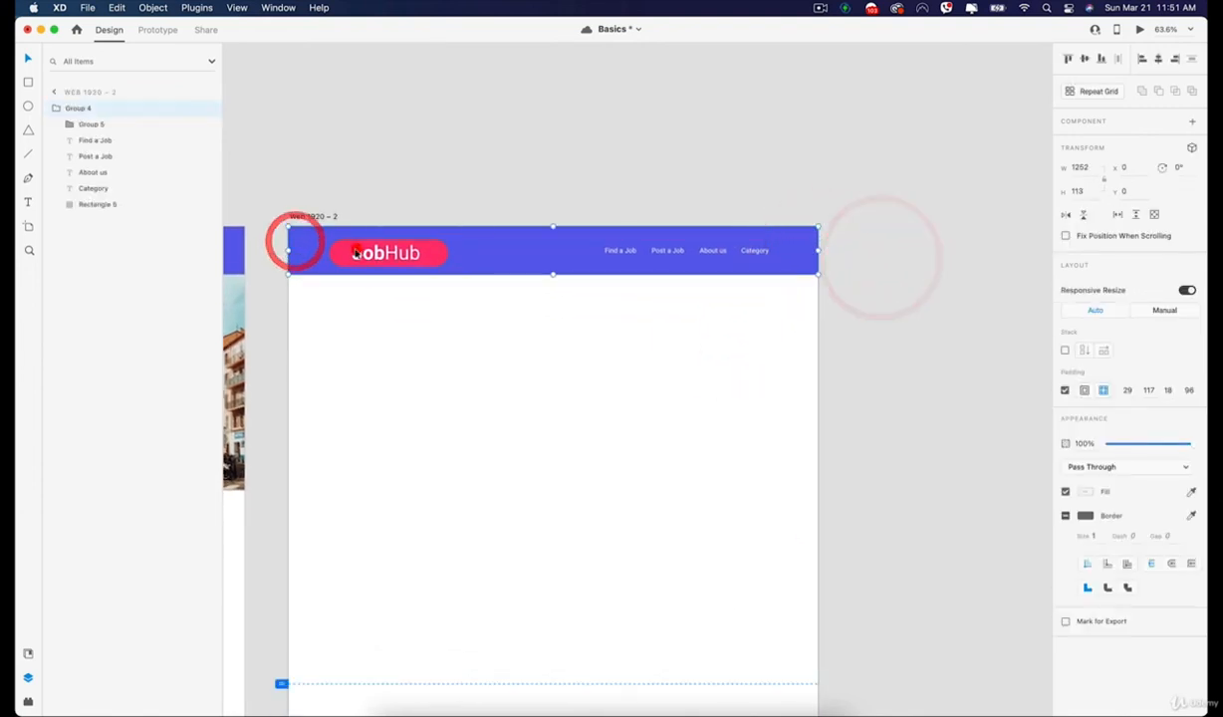
pyautogui.click(355, 249)
pyautogui.click(350, 253)
pyautogui.click(399, 191)
pyautogui.click(342, 251)
pyautogui.doubleClick(363, 259)
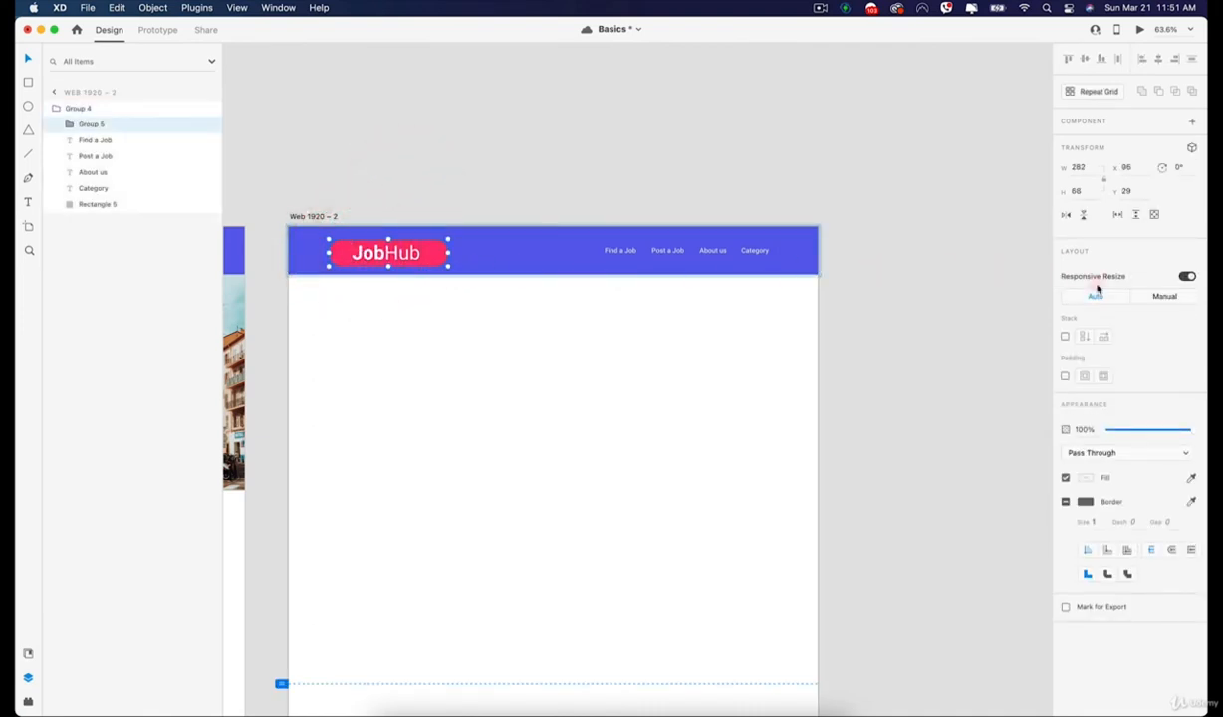
pyautogui.click(1168, 297)
pyautogui.click(495, 142)
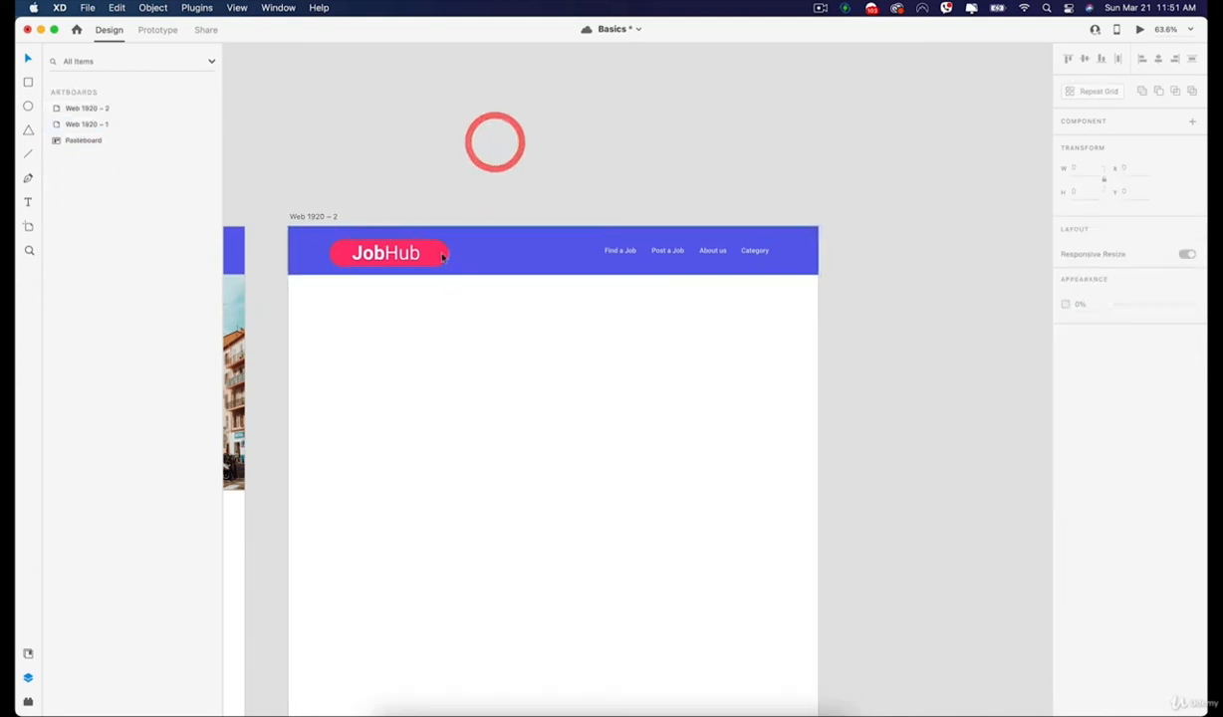
# Delete the navigation header from the Web 1920 – 2 artboard.
pyautogui.scroll(-5, 408, 260)
pyautogui.press('space')
pyautogui.moveTo(458, 329); pyautogui.dragTo(612, 286)
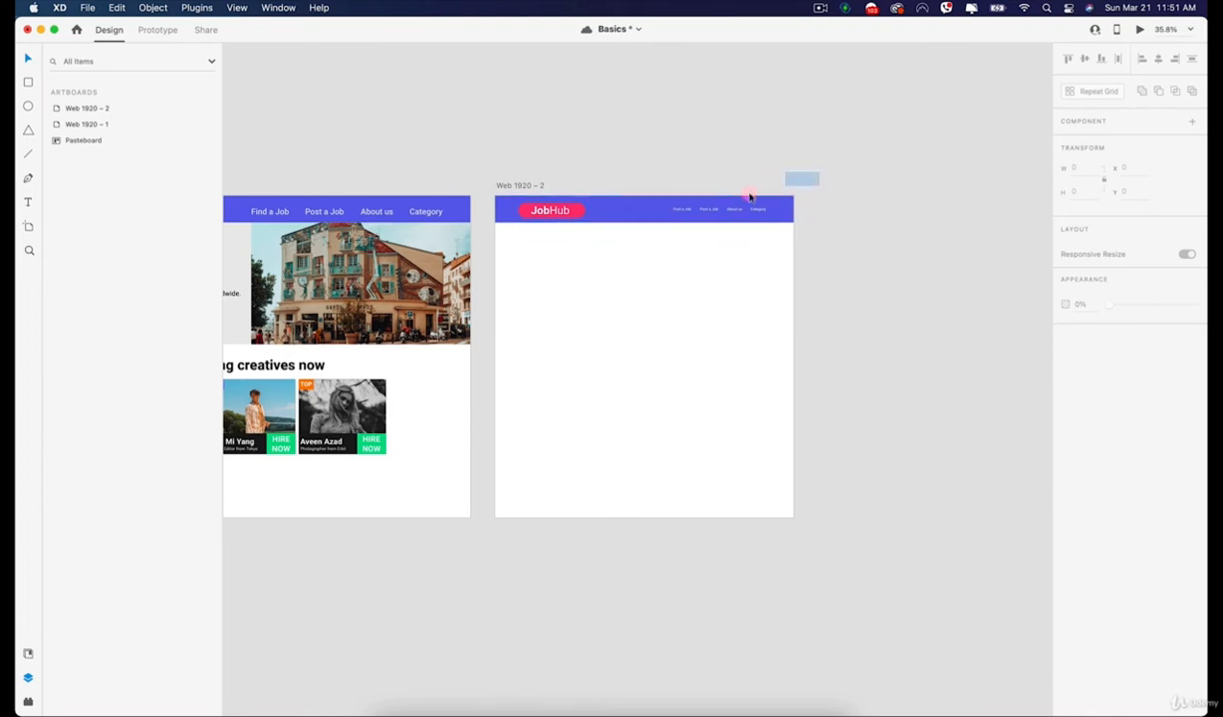
pyautogui.moveTo(750, 197); pyautogui.dragTo(513, 226)
pyautogui.press('BackSpace')
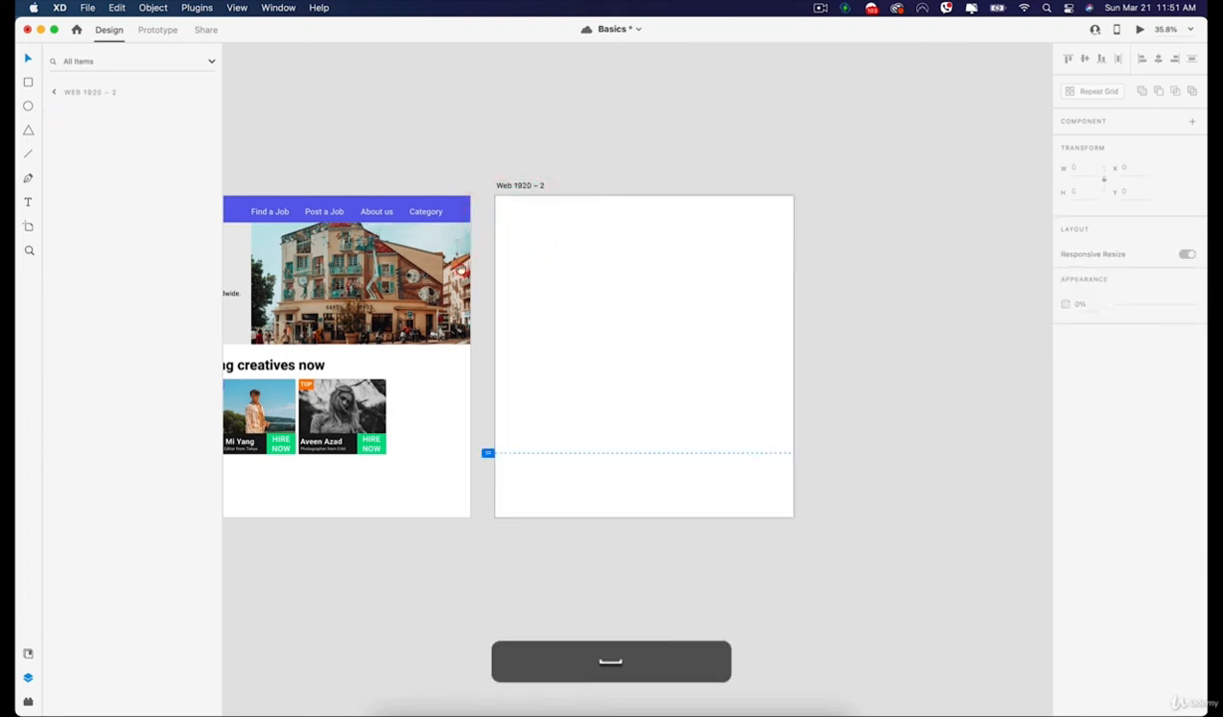
# Turn off padding for the JobHub navigation header group on the Web 1920 – 1 artboard.
pyautogui.moveTo(461, 270); pyautogui.dragTo(735, 278)
pyautogui.scroll(3, 461, 319)
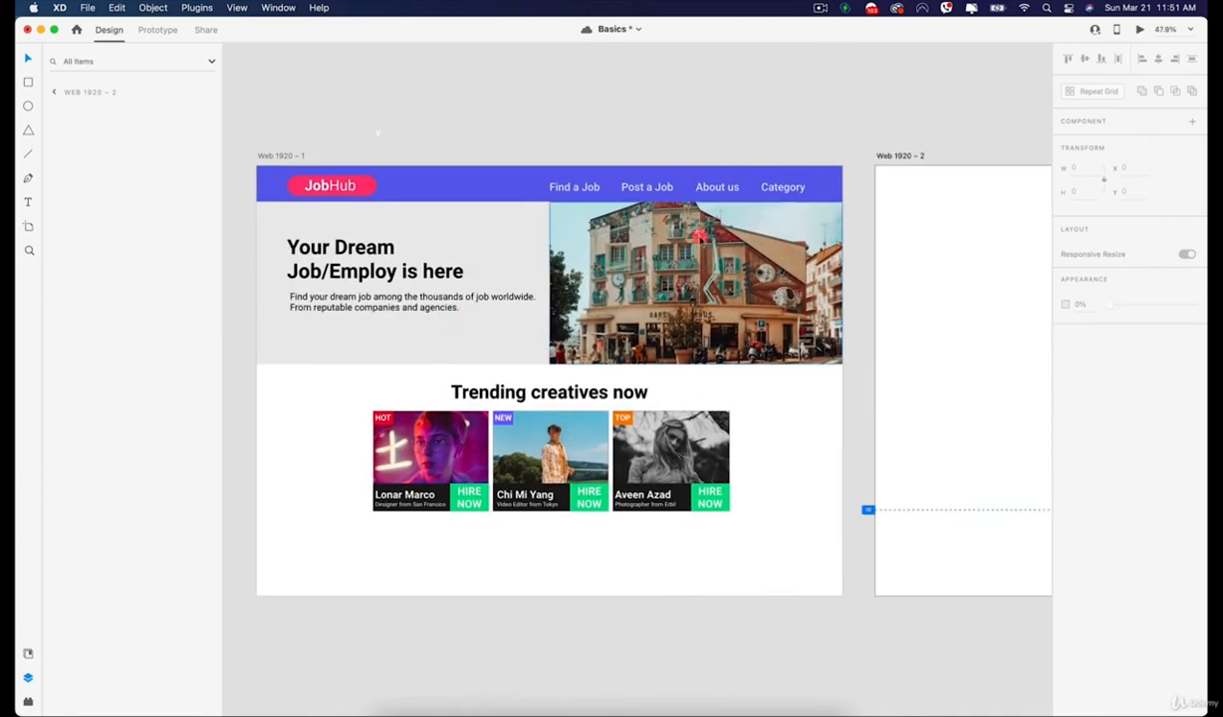
pyautogui.click(527, 191)
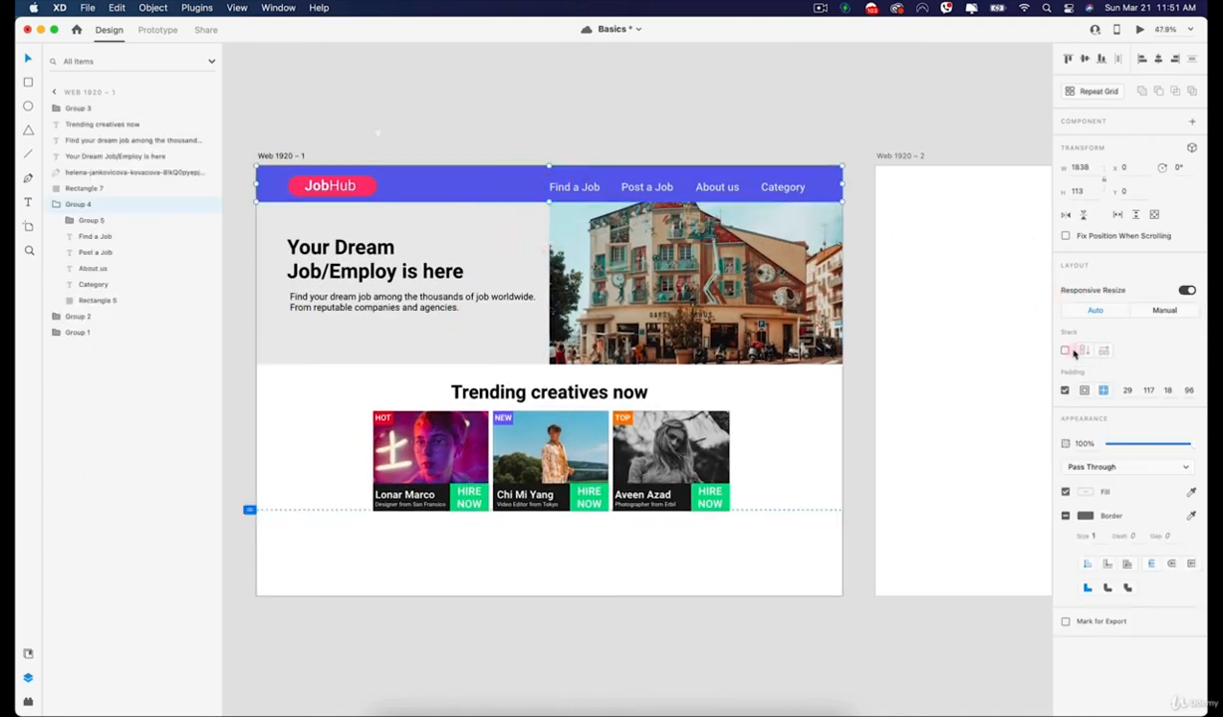
pyautogui.click(1064, 391)
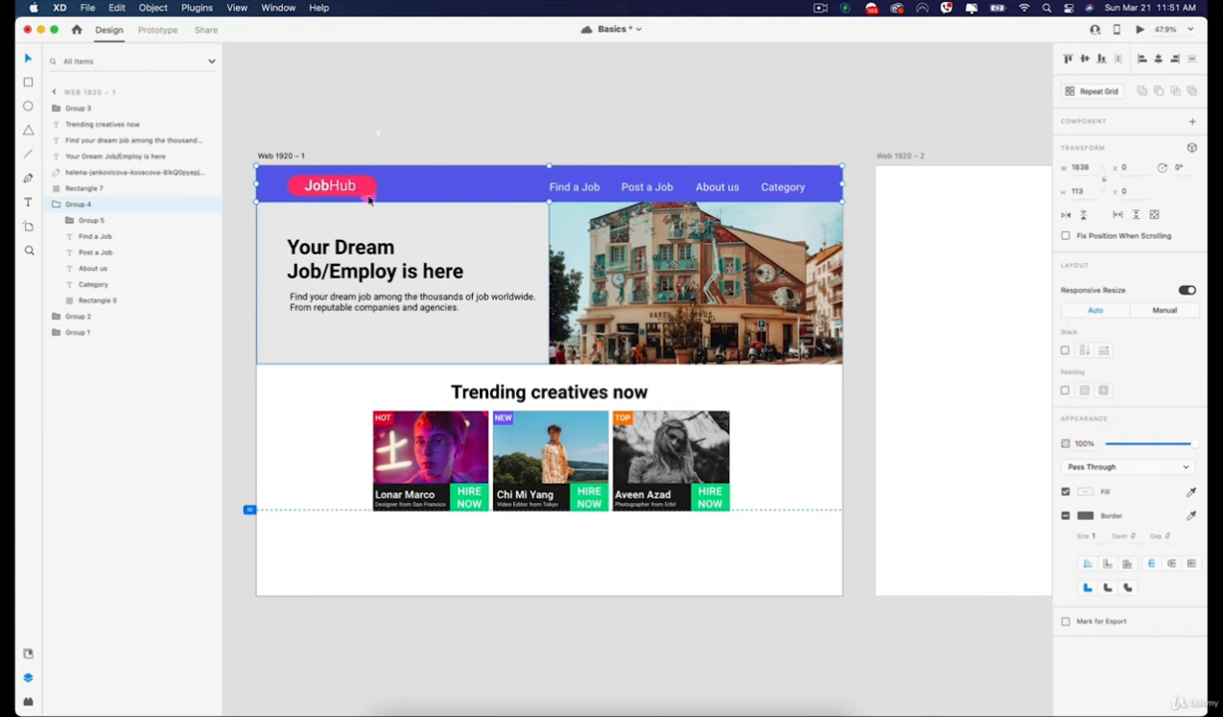
pyautogui.click(405, 112)
pyautogui.click(390, 188)
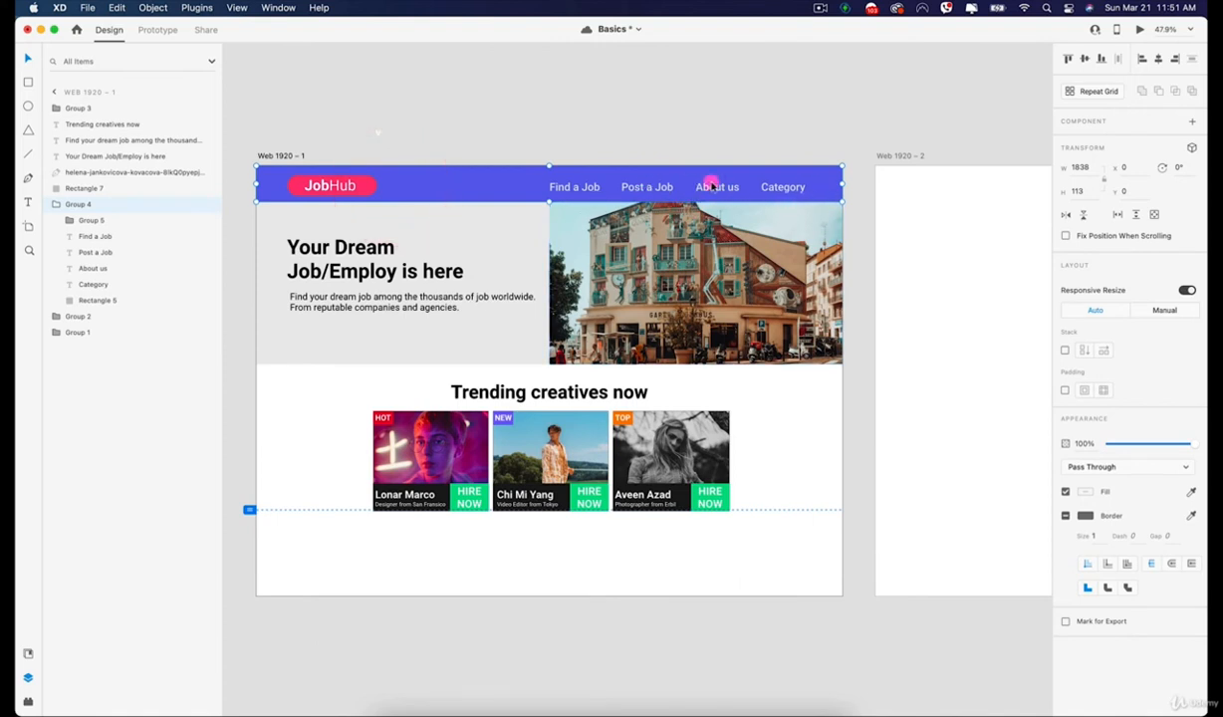
# Try swapping the Post a Job and About us header links by moving them freely, and undo both moves.
pyautogui.click(641, 189)
pyautogui.moveTo(636, 183); pyautogui.dragTo(688, 185)
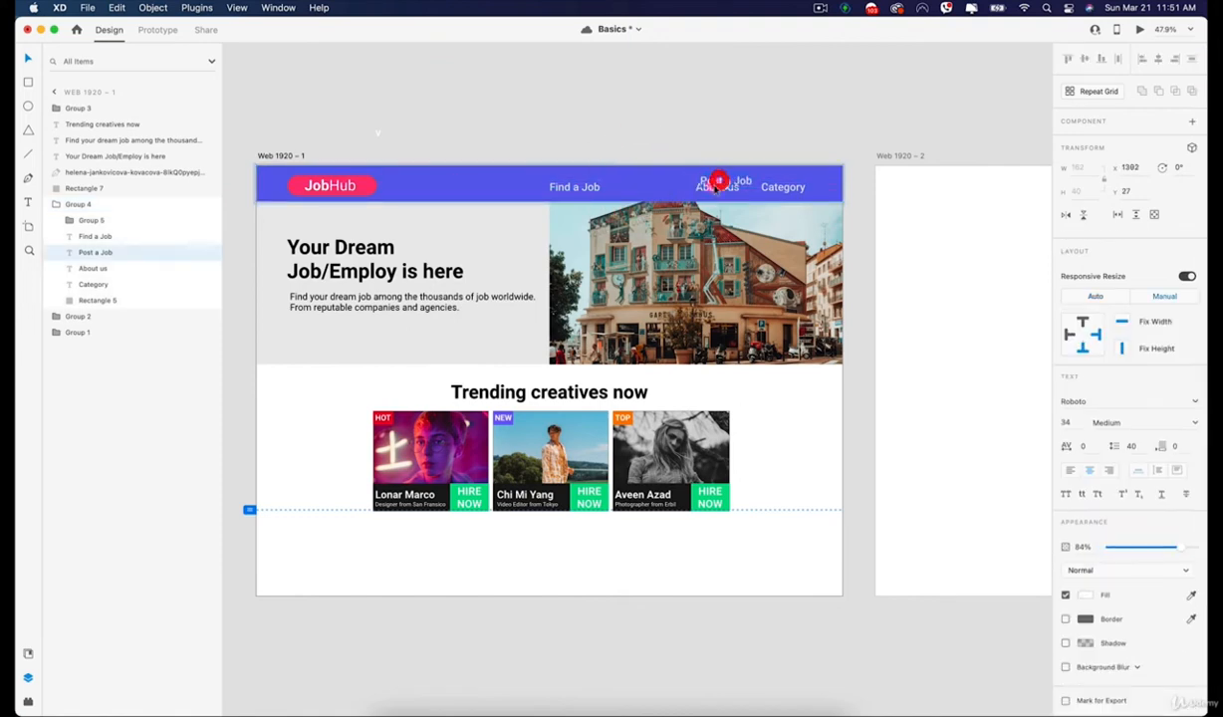
pyautogui.click(712, 187)
pyautogui.click(708, 189)
pyautogui.scroll(5, 707, 189)
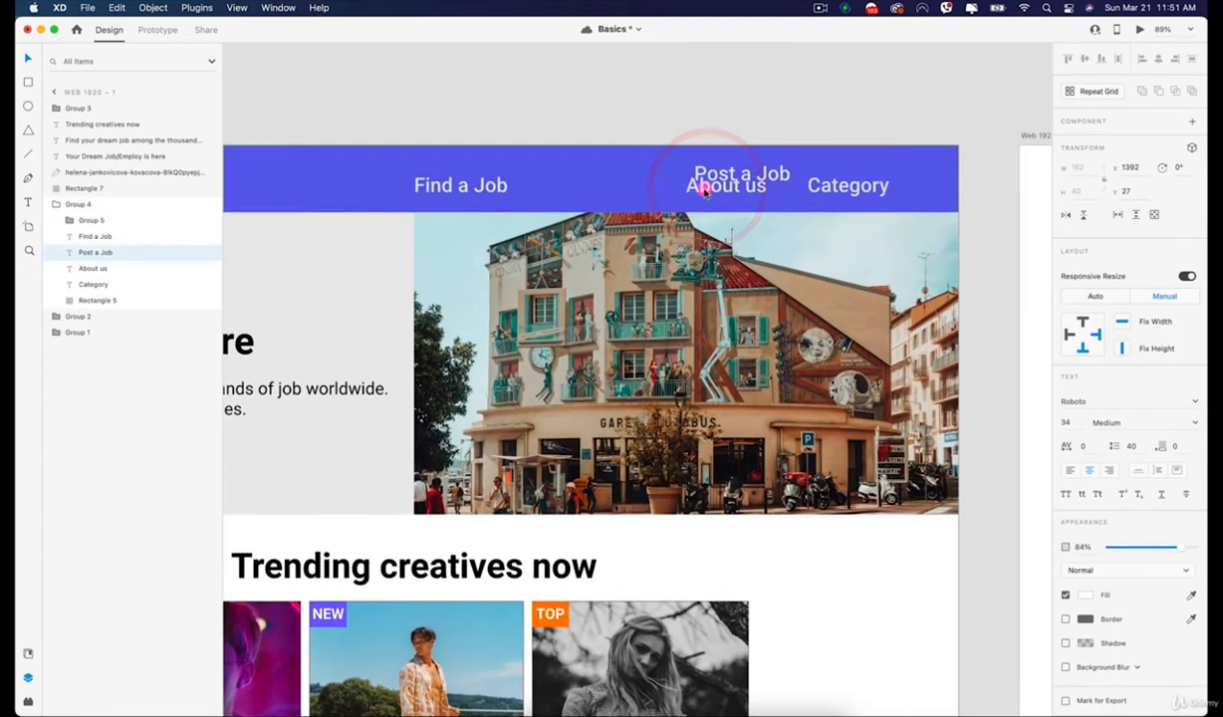
pyautogui.moveTo(702, 188); pyautogui.dragTo(570, 186)
pyautogui.press('super+z')
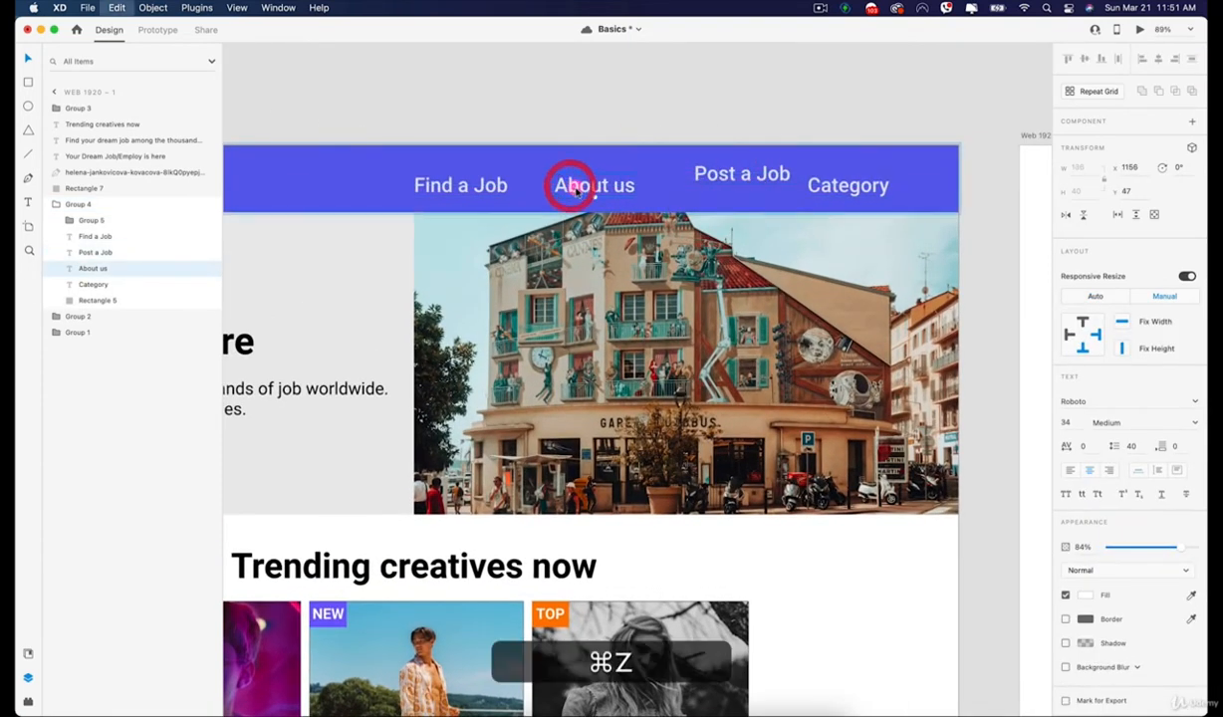
pyautogui.press('super+z')
pyautogui.click(708, 121)
pyautogui.scroll(-4, 900, 338)
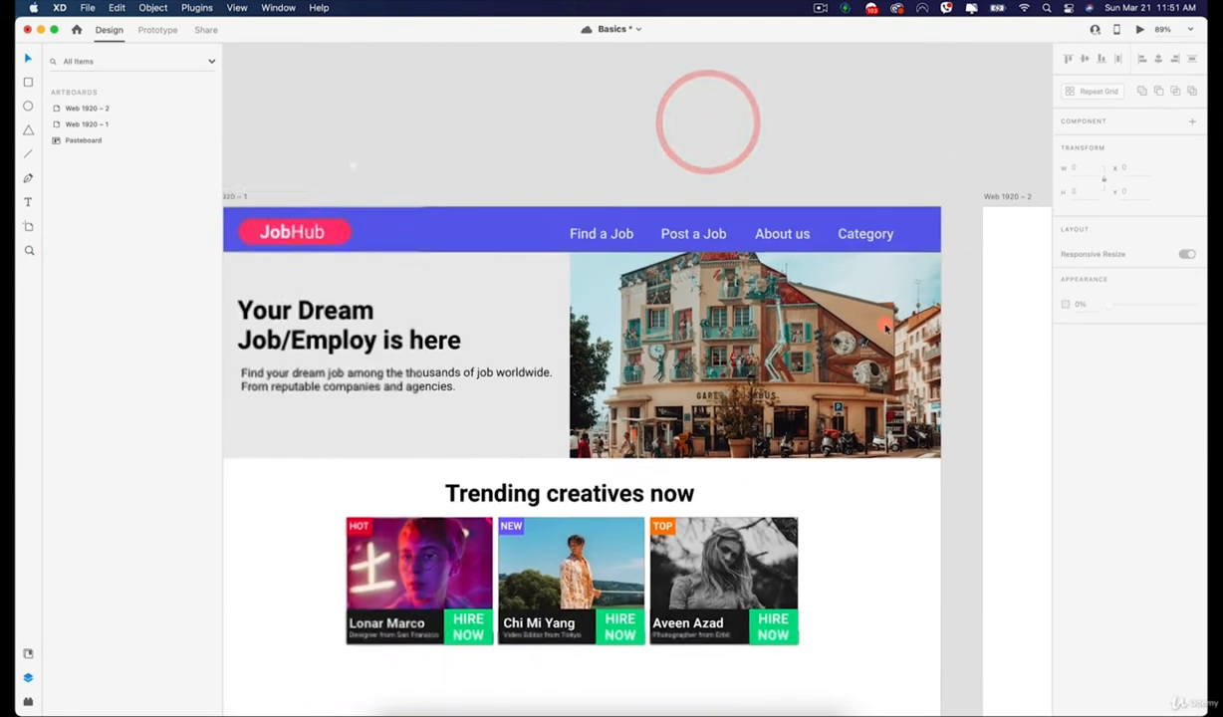
# Turn on a horizontal Stack for the JobHub navigation header group.
pyautogui.moveTo(885, 289); pyautogui.dragTo(726, 276)
pyautogui.click(728, 210)
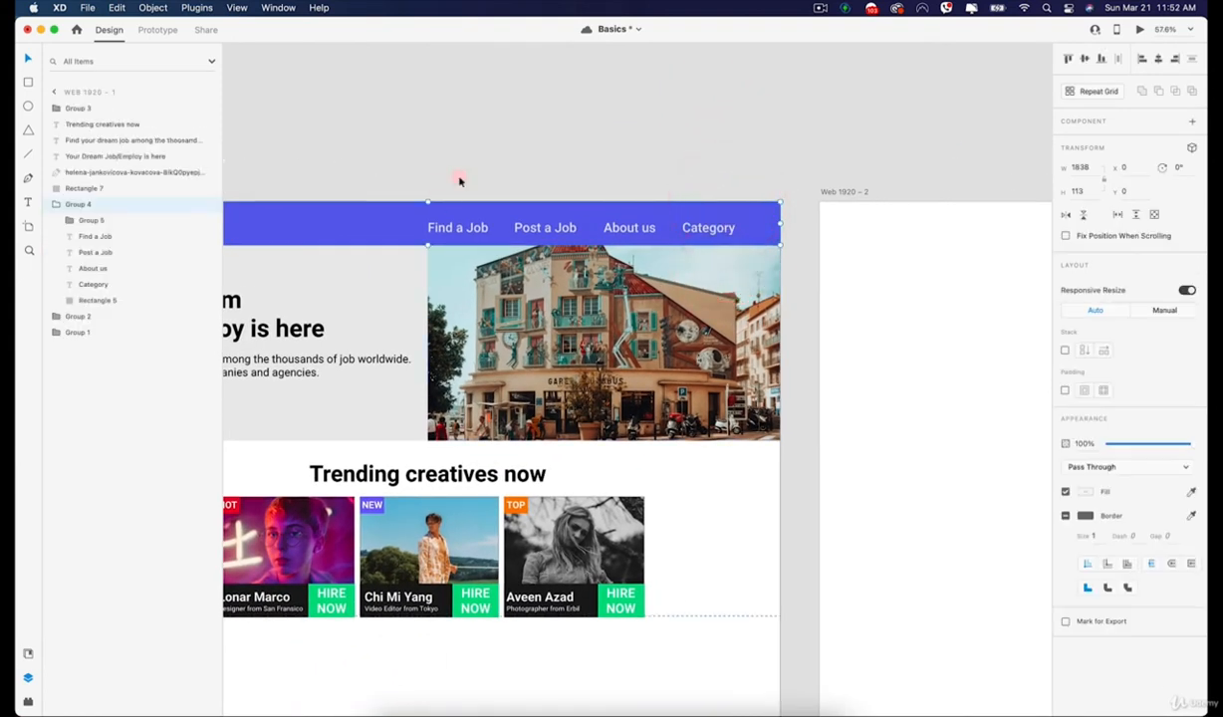
pyautogui.click(78, 203)
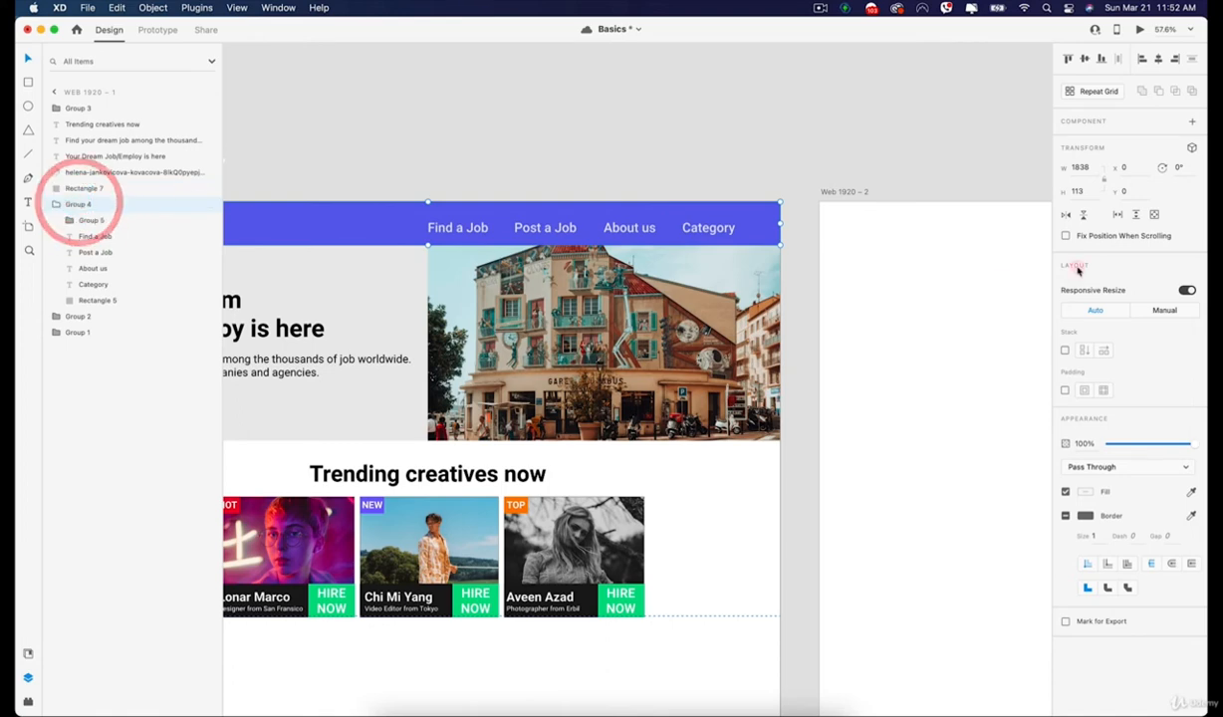
pyautogui.click(1065, 350)
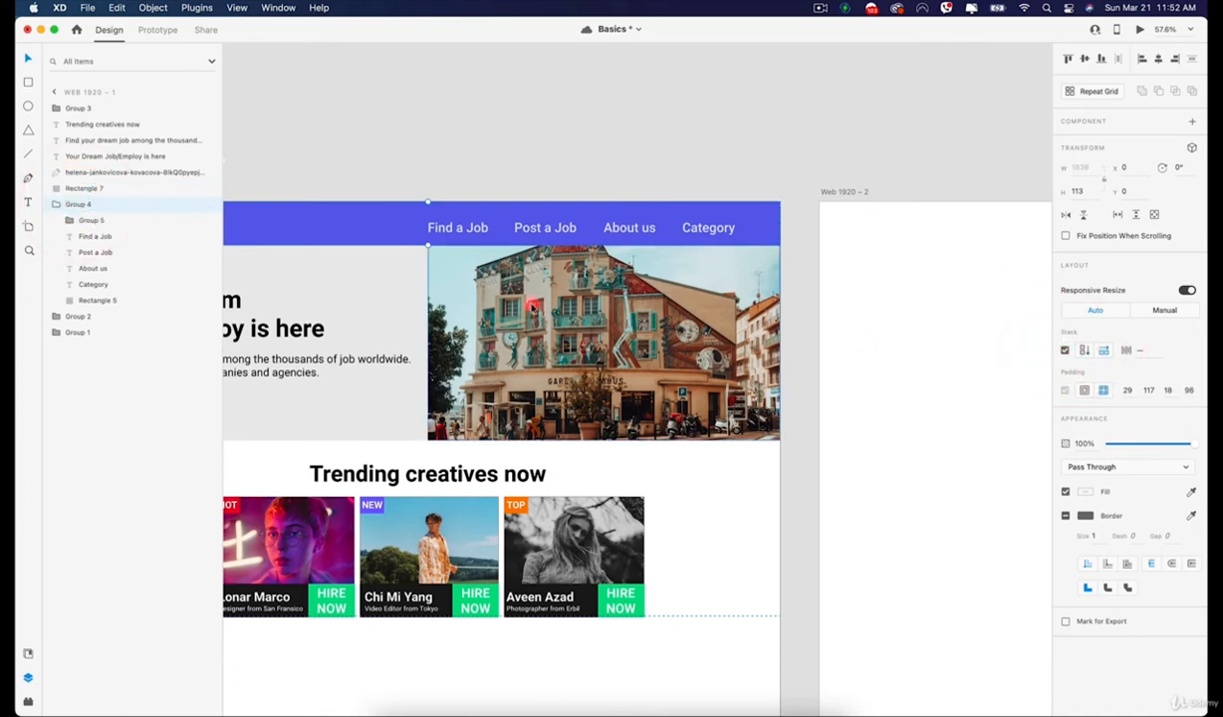
# Reorder the stacked header links so About us comes first and Post a Job comes last.
pyautogui.doubleClick(544, 227)
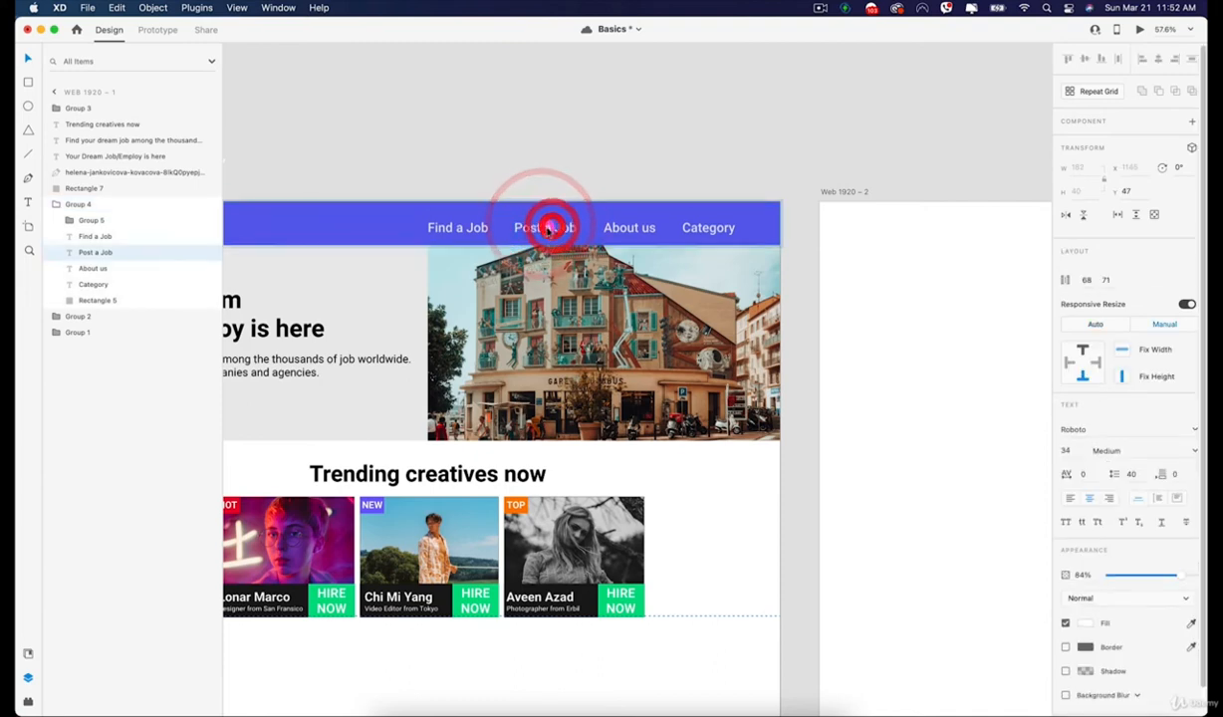
pyautogui.moveTo(544, 227); pyautogui.dragTo(705, 228)
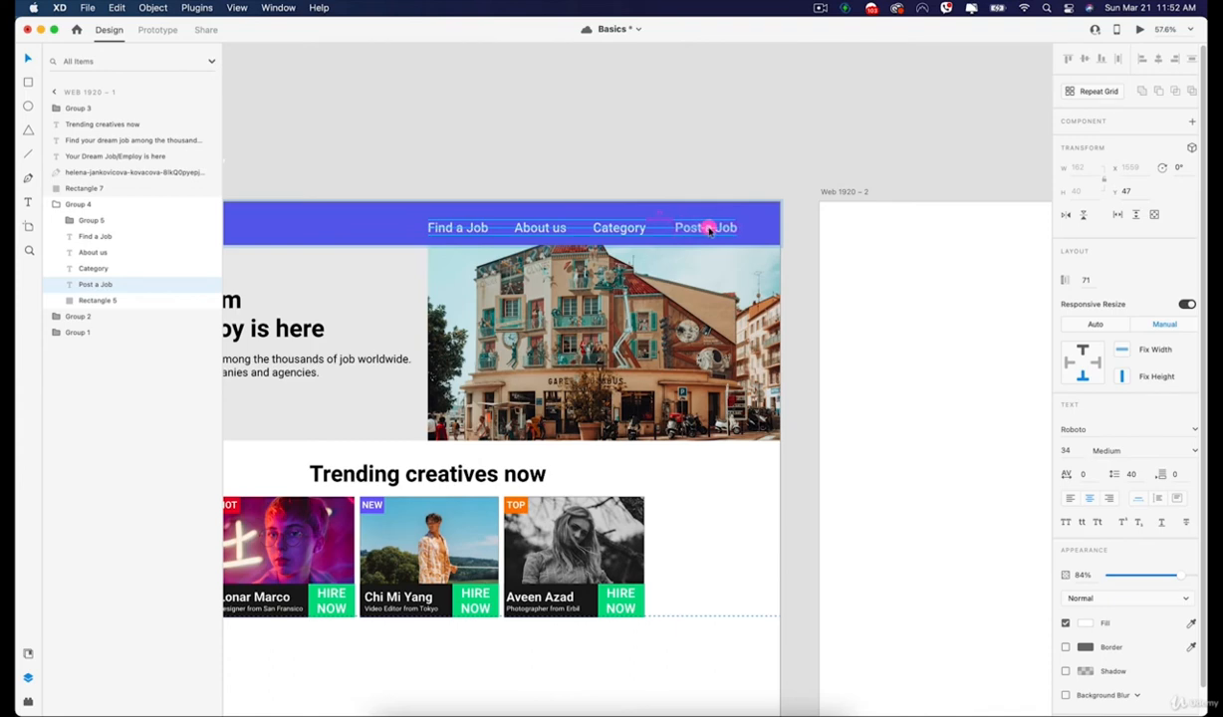
pyautogui.moveTo(707, 228); pyautogui.dragTo(704, 227)
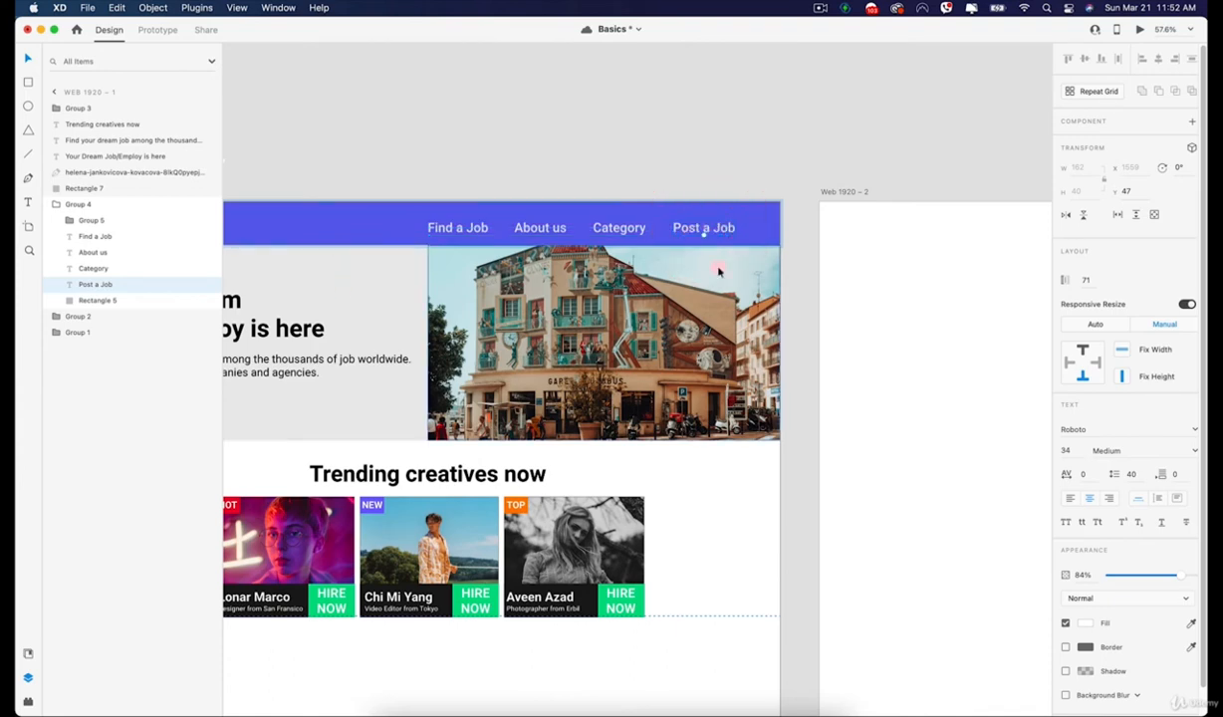
pyautogui.click(534, 228)
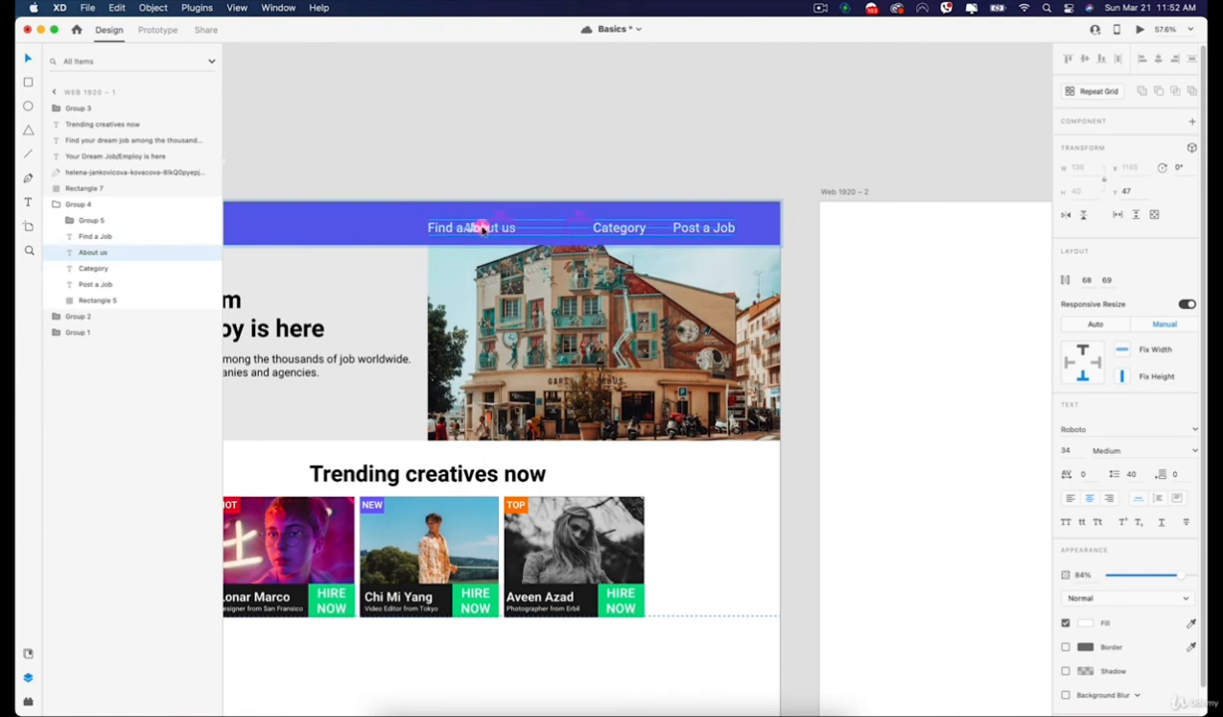
pyautogui.moveTo(481, 228); pyautogui.dragTo(450, 228)
pyautogui.click(538, 180)
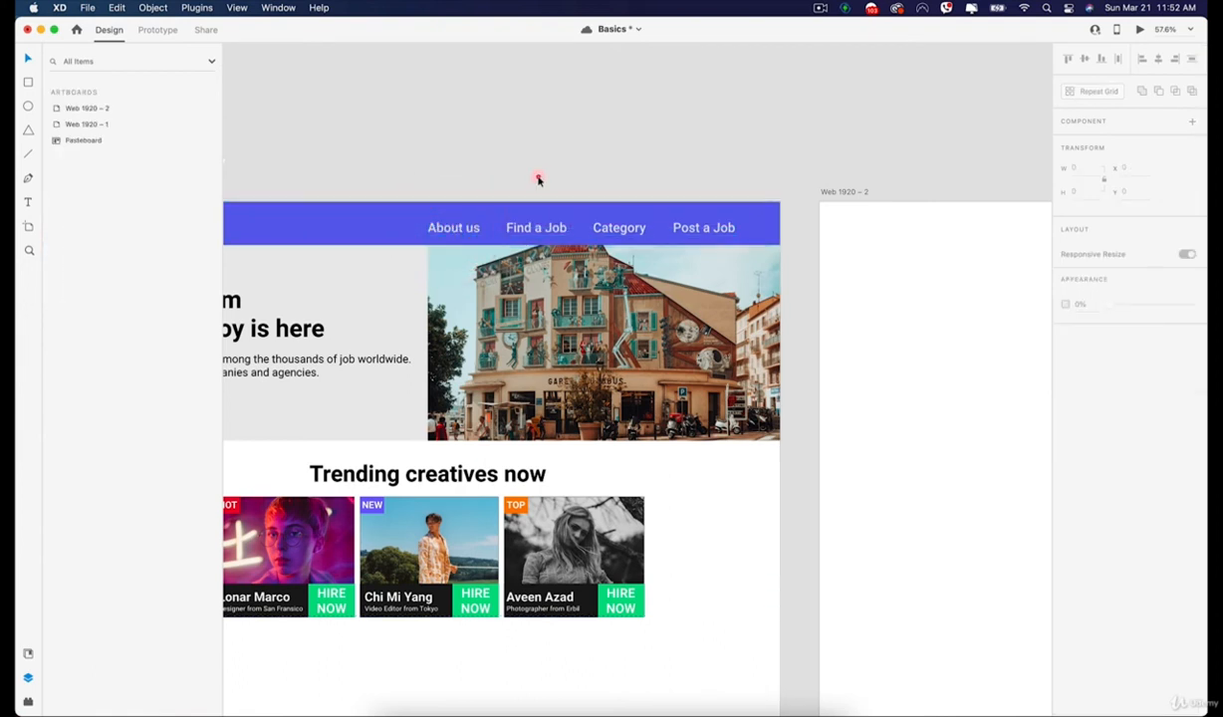
pyautogui.click(394, 220)
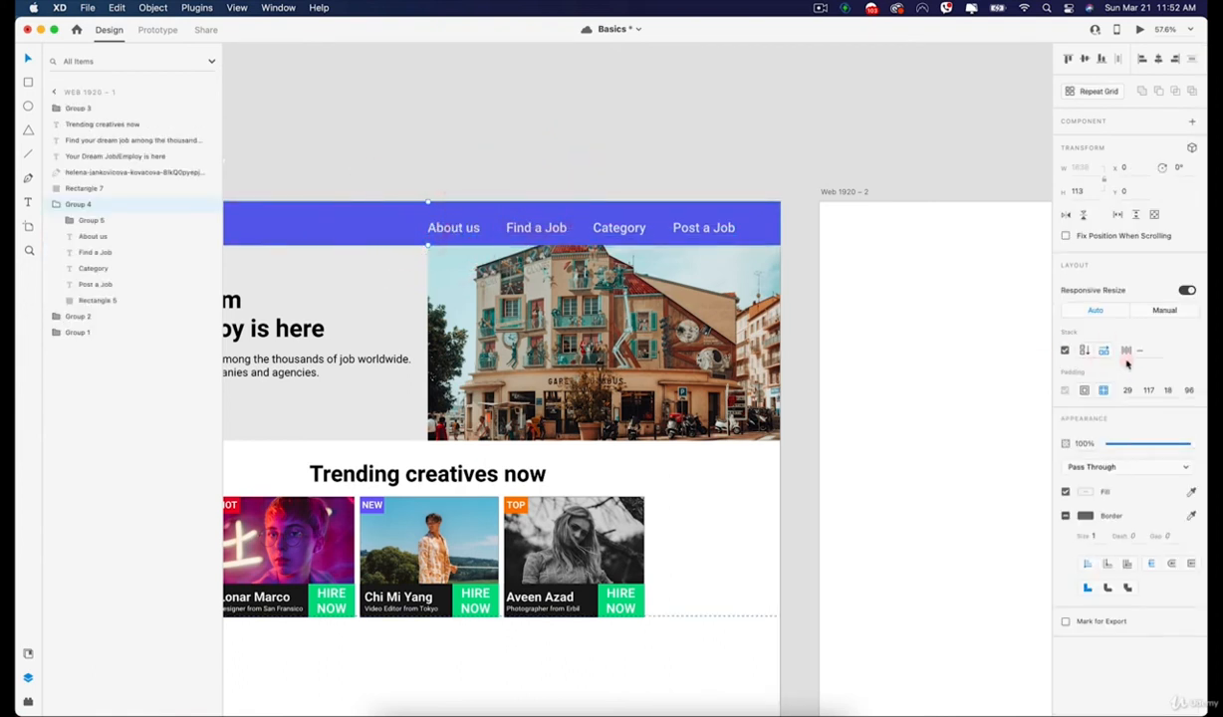
# Group the HOT, NEW and TOP creative cards below the Trending creatives now heading.
pyautogui.scroll(-5, 518, 157)
pyautogui.click(511, 155)
pyautogui.scroll(2, 534, 369)
pyautogui.click(472, 342)
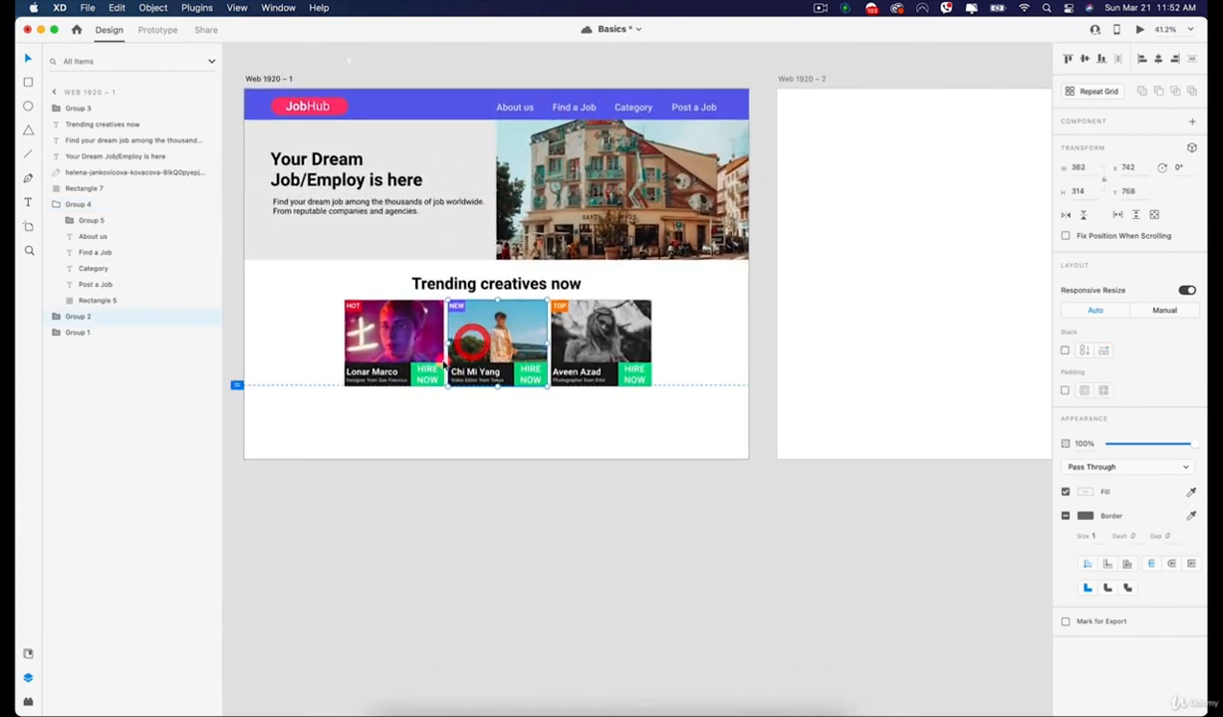
pyautogui.click(408, 337)
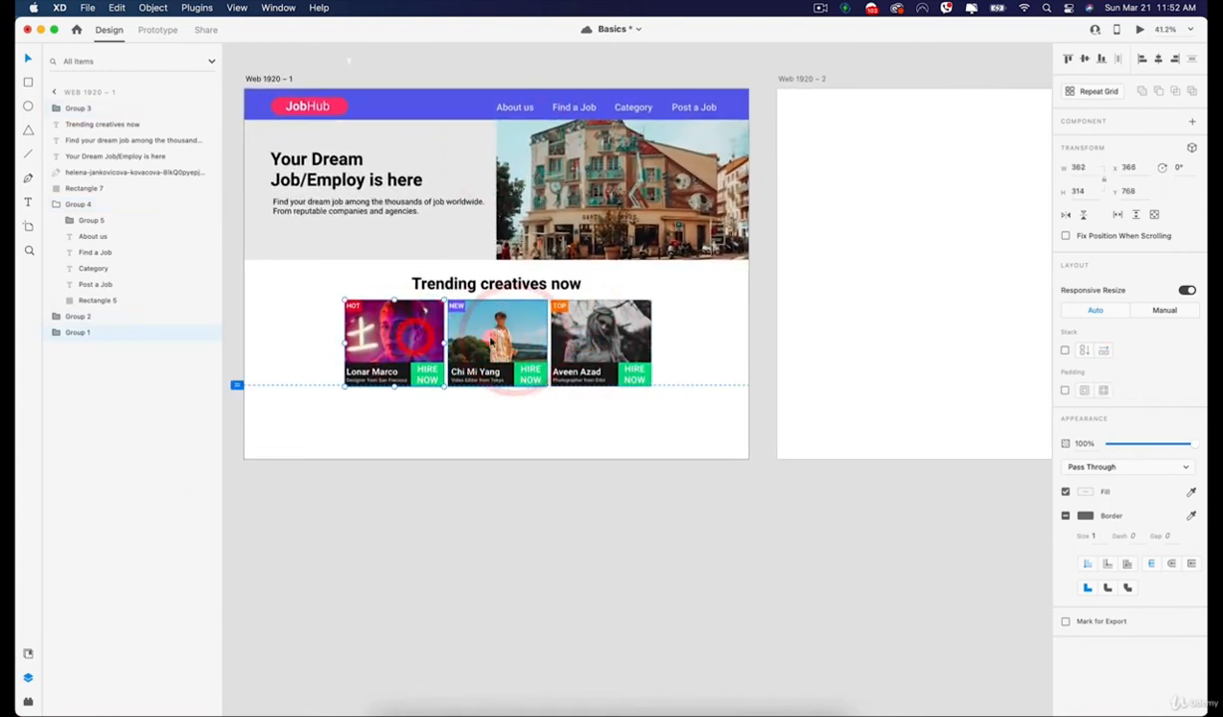
pyautogui.press('shift')
pyautogui.click(508, 339)
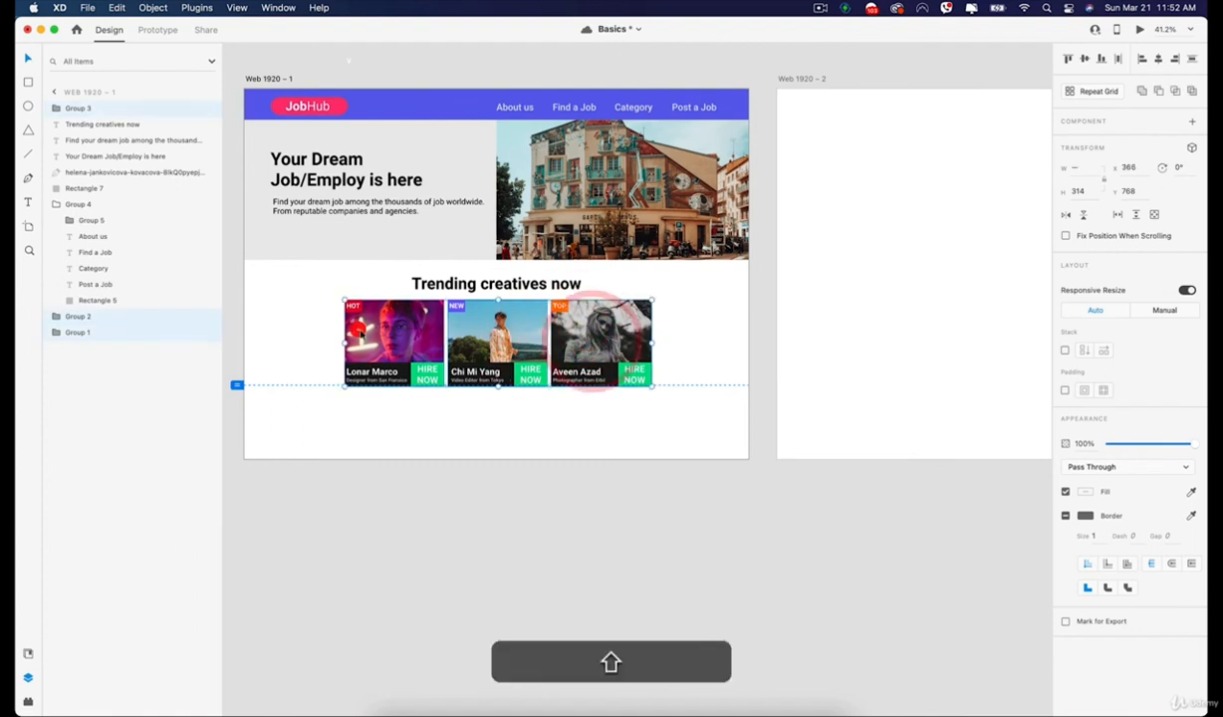
pyautogui.keyDown('shift'); pyautogui.click(349, 319); pyautogui.keyUp('shift')
pyautogui.rightClick(514, 339)
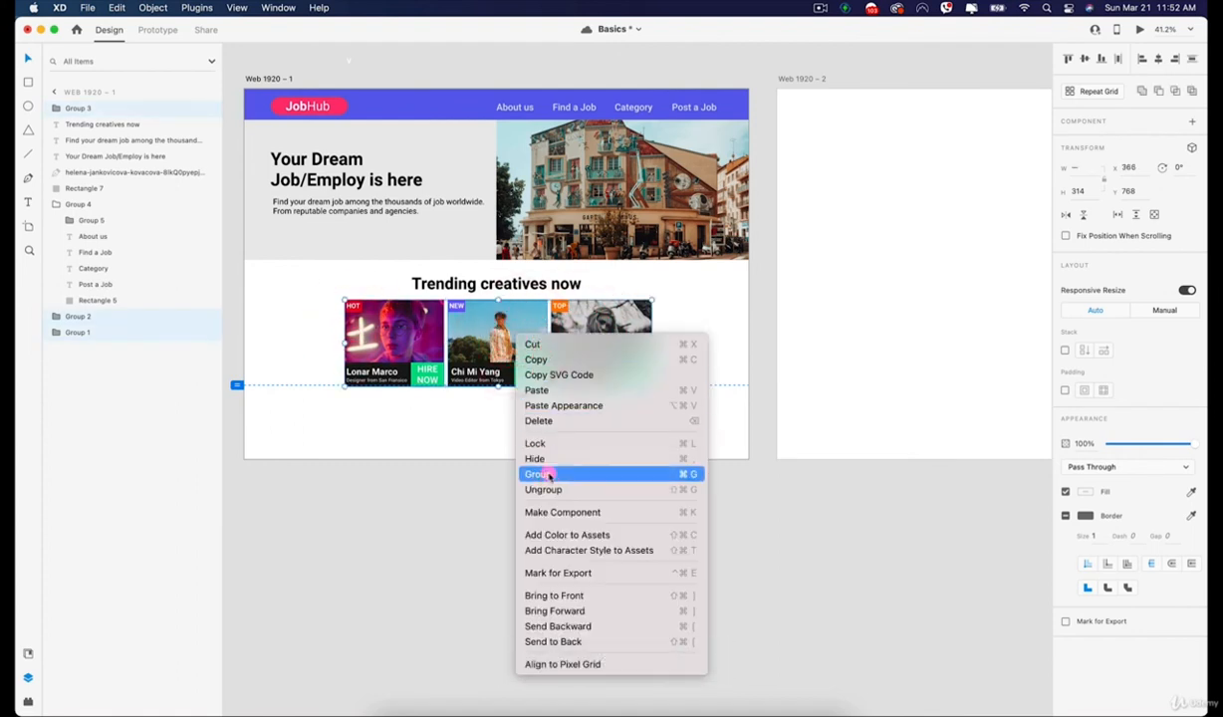
pyautogui.click(550, 474)
pyautogui.click(406, 506)
# Turn on a horizontal Stack for the group of three creative cards.
pyautogui.click(390, 354)
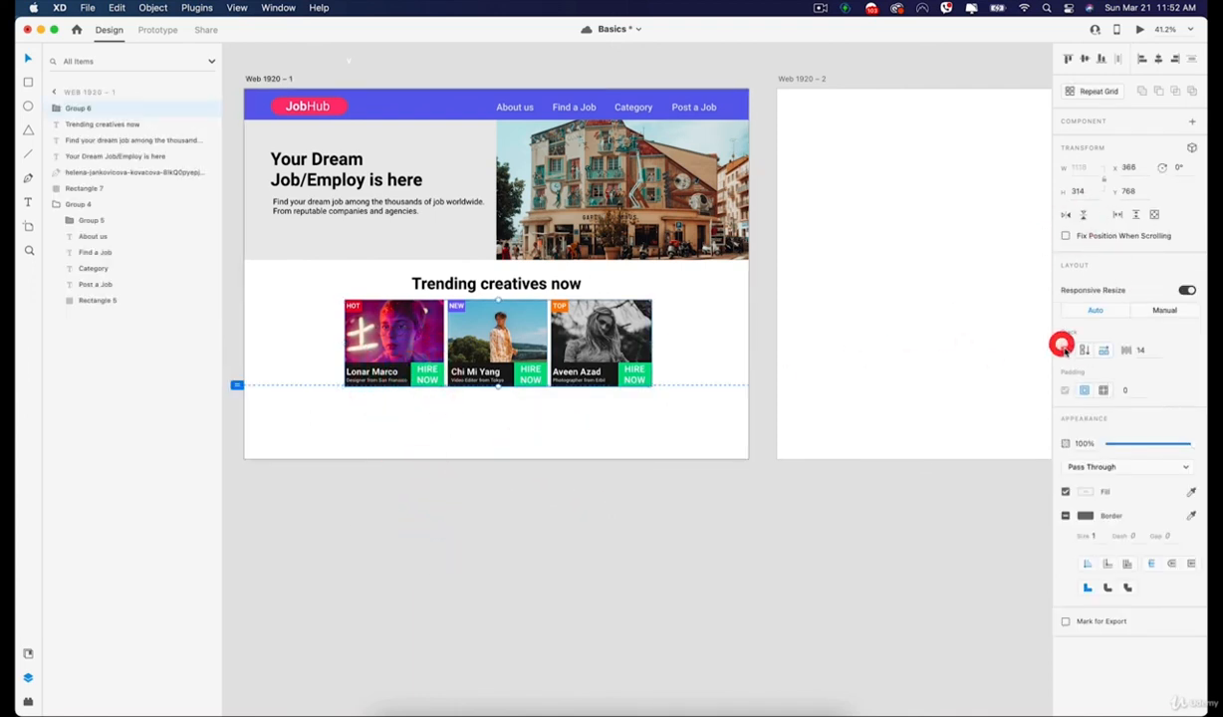
pyautogui.click(1064, 348)
pyautogui.click(630, 515)
# Try moving the TOP card to the middle of the card stack, and undo the move.
pyautogui.scroll(3, 540, 371)
pyautogui.click(616, 317)
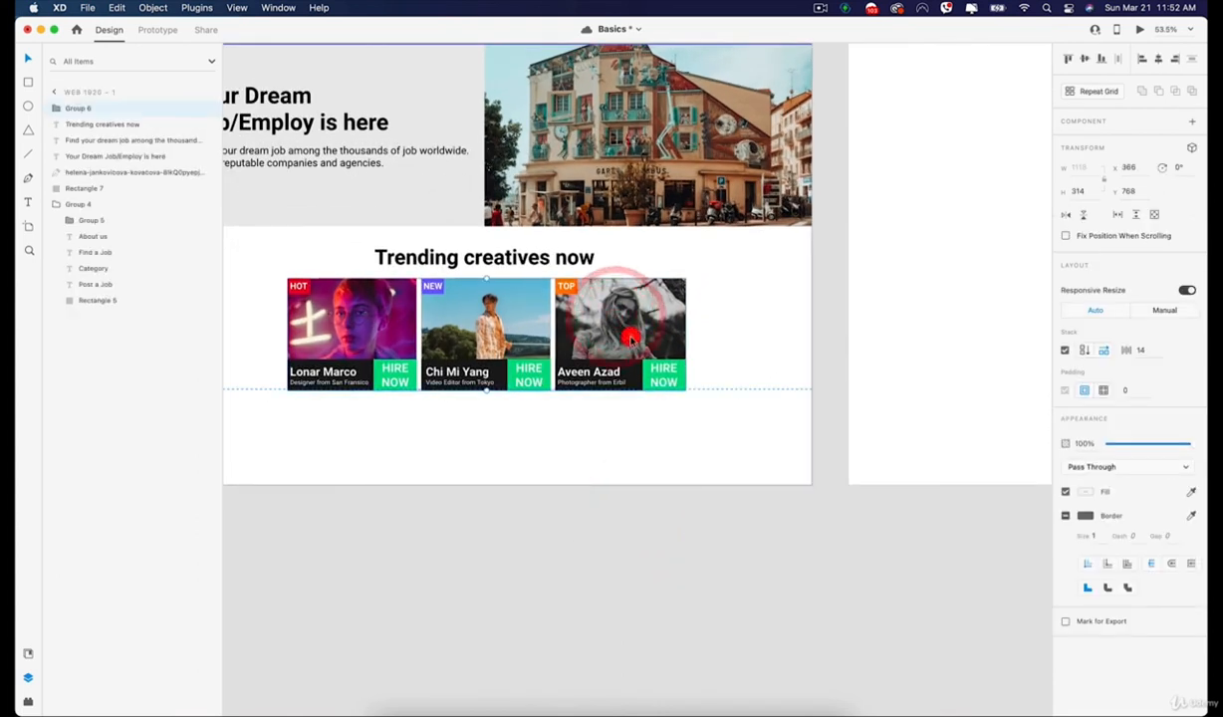
pyautogui.doubleClick(630, 341)
pyautogui.moveTo(632, 342); pyautogui.dragTo(508, 337)
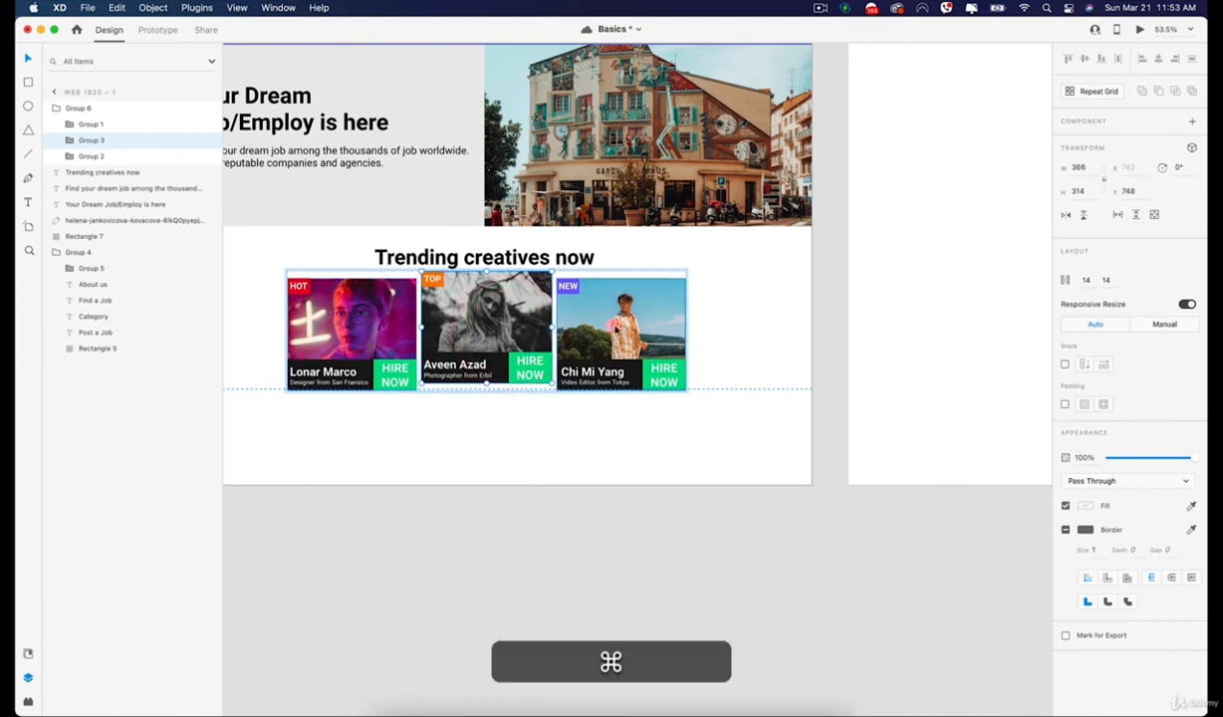
pyautogui.press('super+z')
# Rearrange the stacked creative cards into the order TOP, HOT, NEW.
pyautogui.moveTo(597, 330); pyautogui.dragTo(488, 323)
pyautogui.moveTo(313, 317); pyautogui.dragTo(468, 329)
pyautogui.moveTo(573, 332)
pyautogui.mouseDown()
pyautogui.moveTo(434, 324)
pyautogui.moveTo(575, 319)
pyautogui.mouseUp()
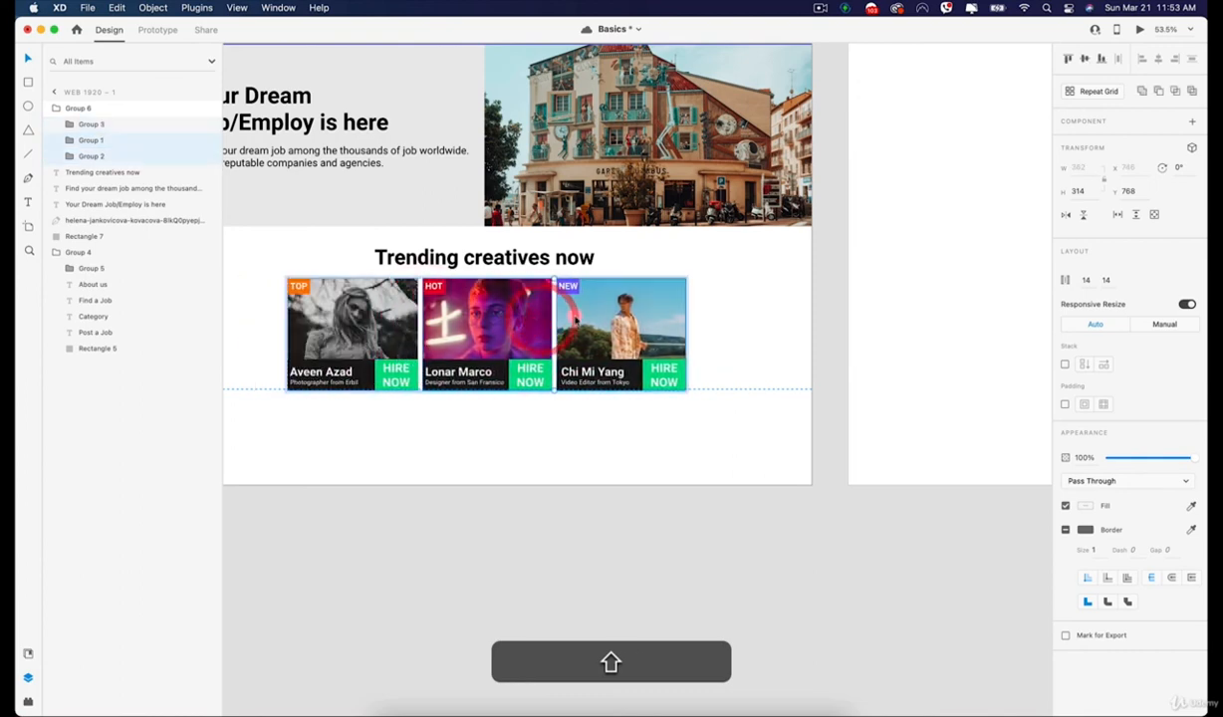
pyautogui.click(767, 349)
# Try shifting the whole card group sideways to about X 610, and undo the move.
pyautogui.moveTo(484, 328); pyautogui.dragTo(572, 330)
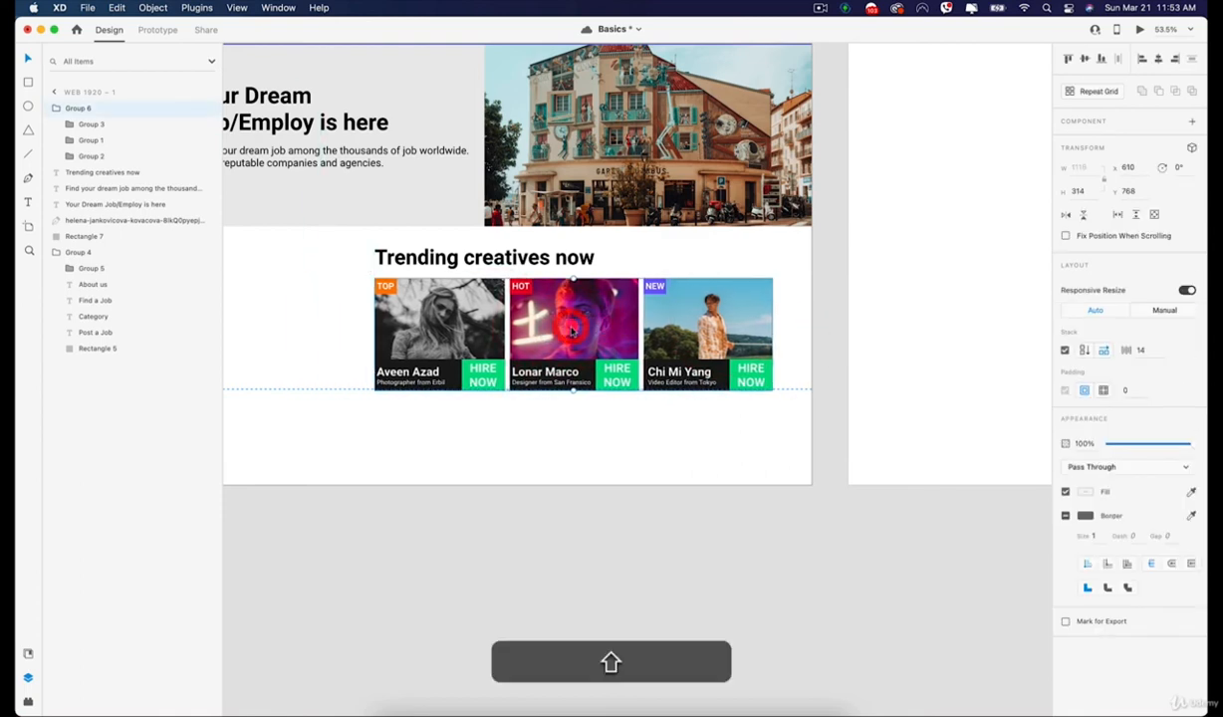
pyautogui.press('super+z')
pyautogui.click(587, 460)
# Group the hero section's heading, description, background and photo, and turn on a horizontal Stack for the group.
pyautogui.moveTo(492, 292); pyautogui.dragTo(577, 472)
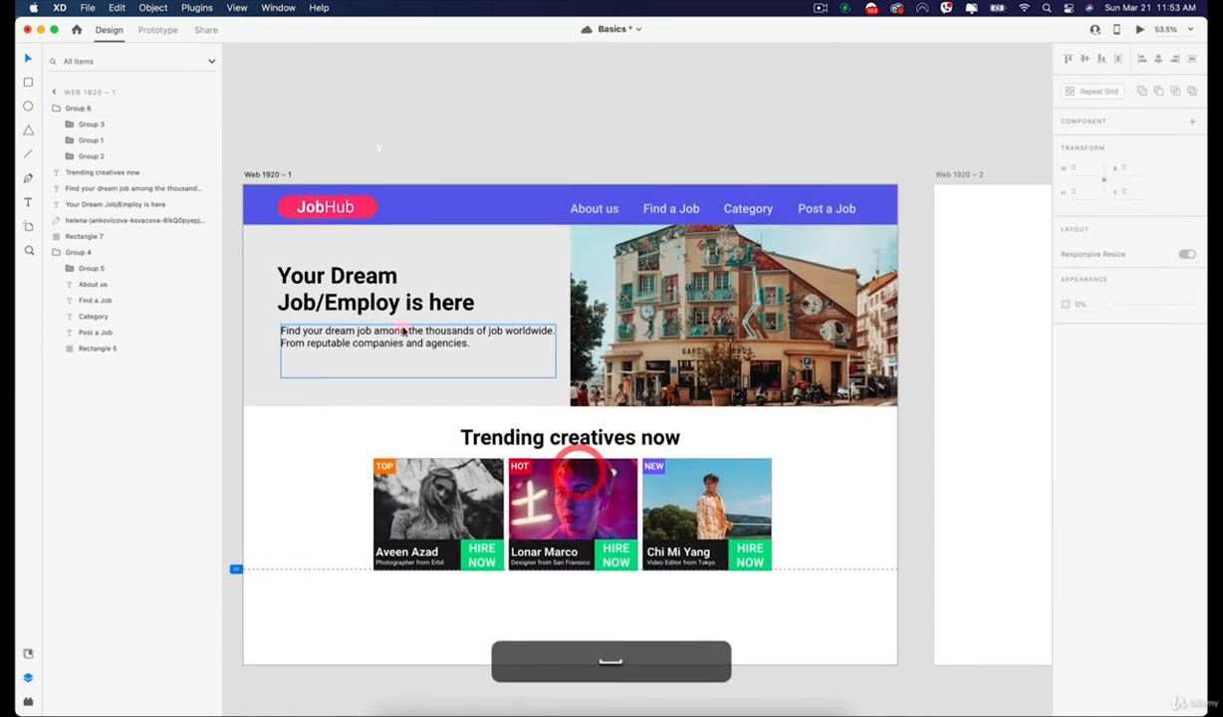
pyautogui.moveTo(221, 235); pyautogui.dragTo(143, 270)
pyautogui.click(134, 271)
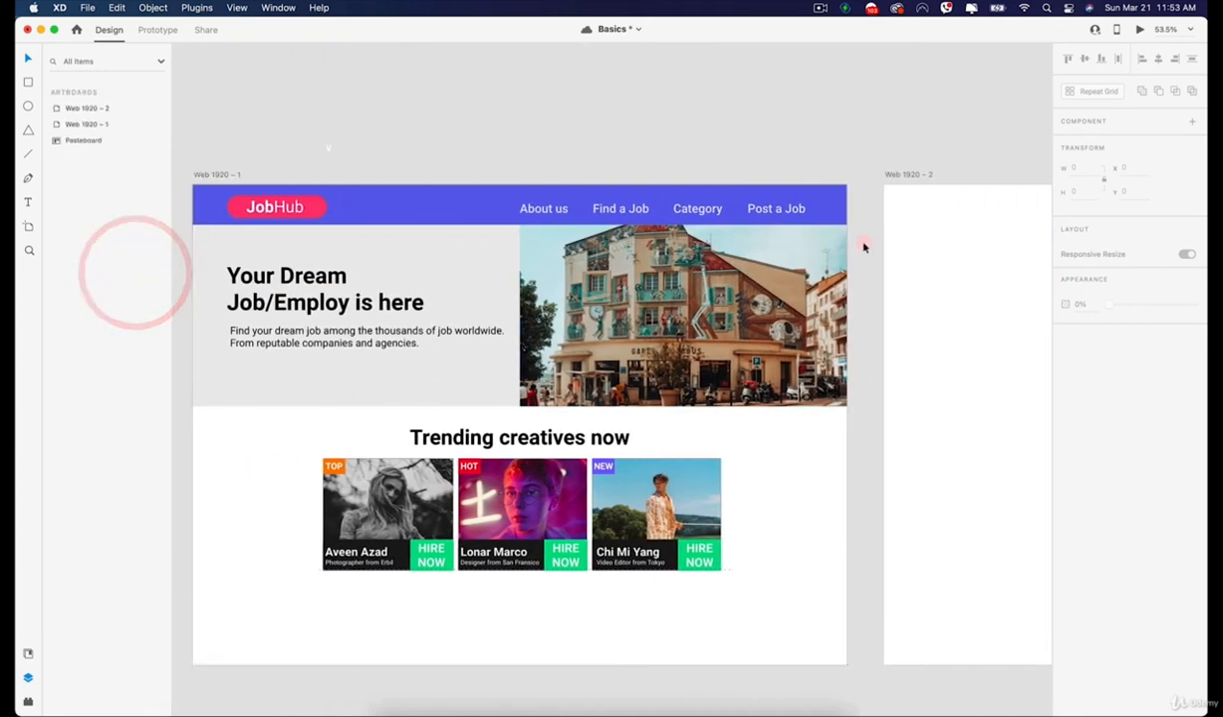
pyautogui.moveTo(864, 246); pyautogui.dragTo(270, 361)
pyautogui.rightClick(370, 281)
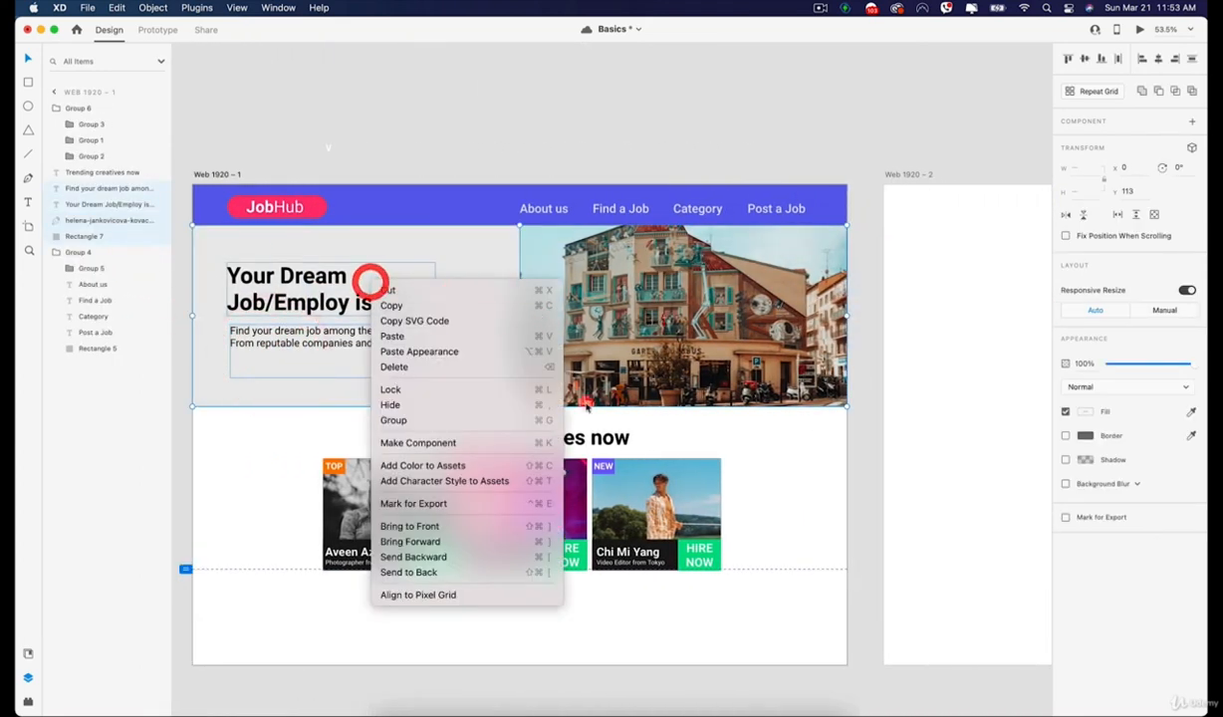
pyautogui.click(439, 419)
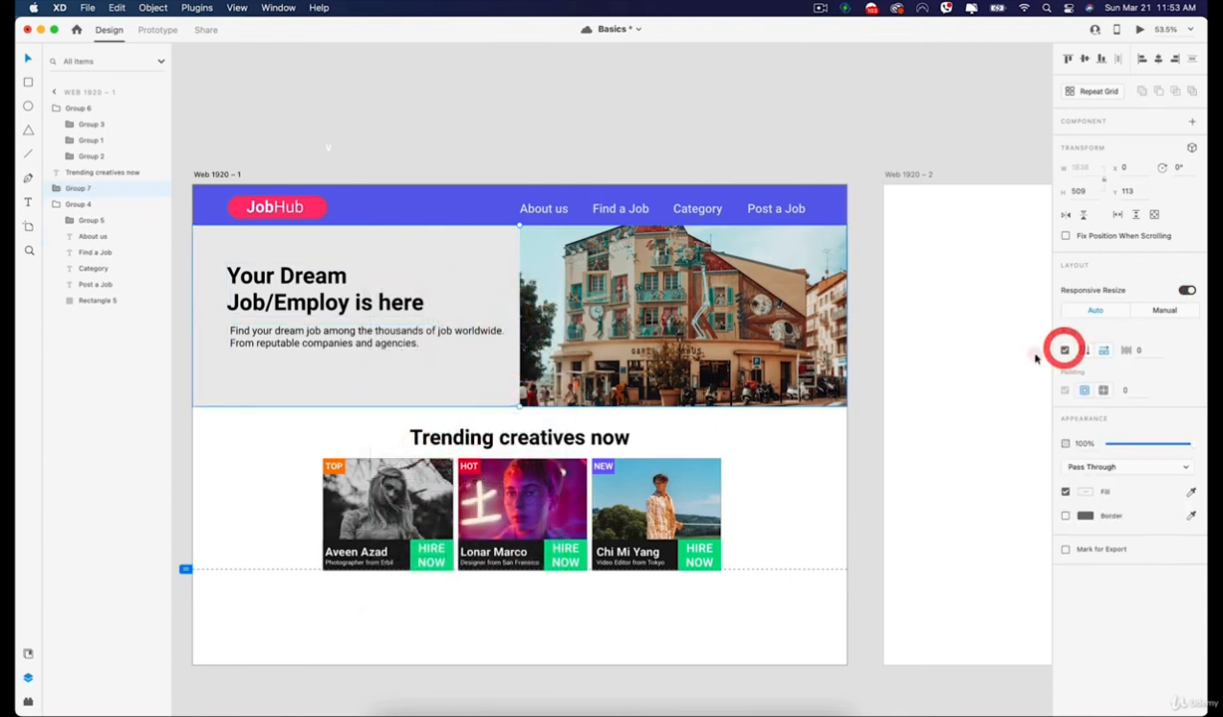
# Swap the photo and the text block within the hero stack, leaving the photo on the left.
pyautogui.moveTo(778, 320); pyautogui.dragTo(683, 313)
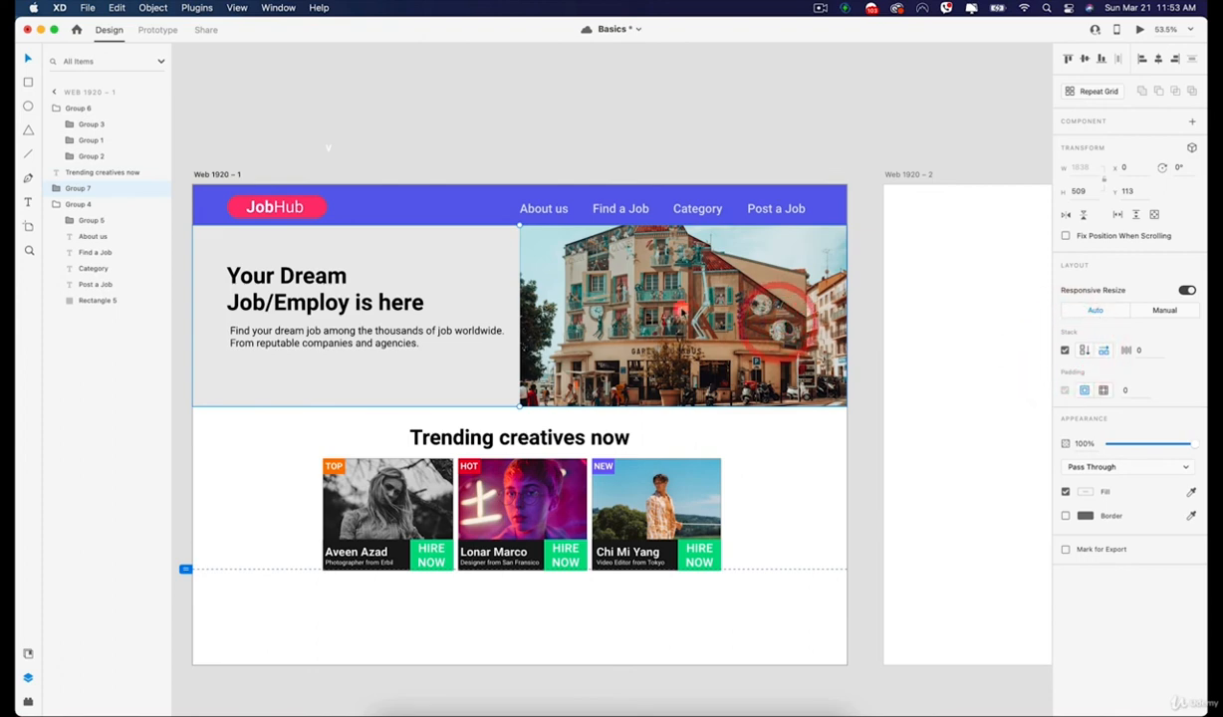
pyautogui.click(800, 108)
pyautogui.doubleClick(696, 283)
pyautogui.moveTo(697, 295); pyautogui.dragTo(404, 299)
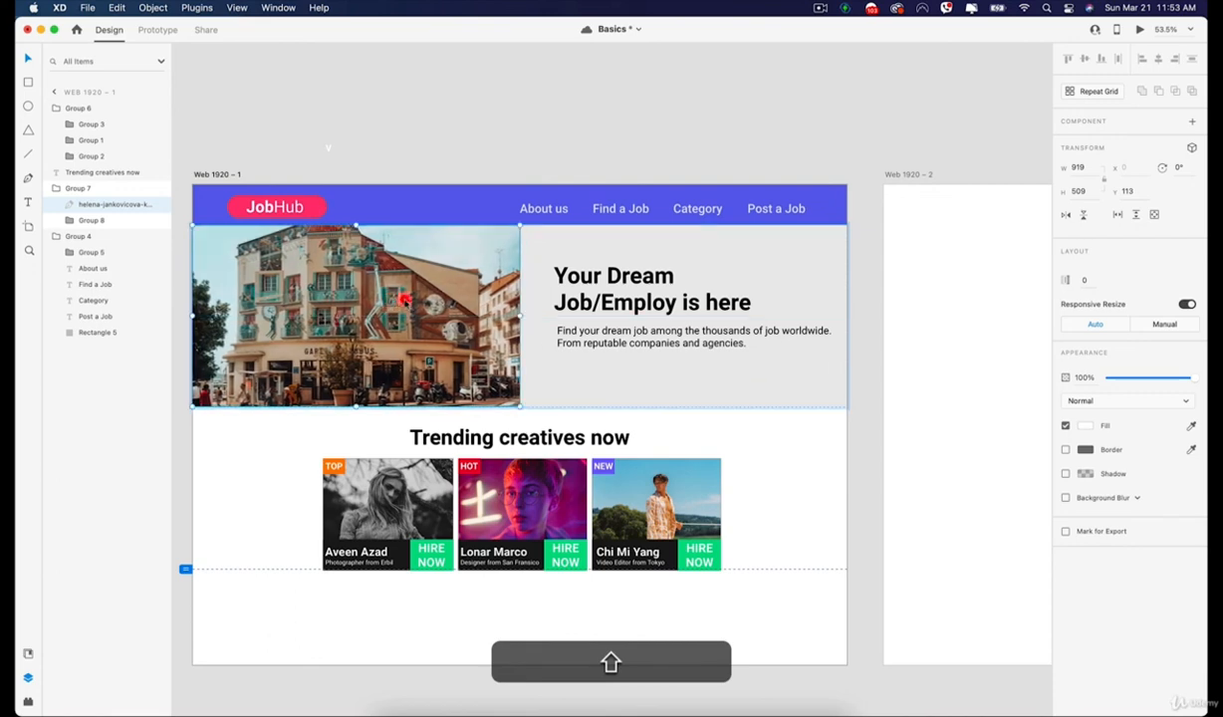
pyautogui.click(729, 379)
pyautogui.moveTo(795, 390); pyautogui.dragTo(488, 376)
pyautogui.click(707, 370)
pyautogui.moveTo(735, 363); pyautogui.dragTo(434, 355)
pyautogui.click(717, 100)
# Ungroup the stacked creative cards below the "Trending creatives now" heading on Web 1920 – 1.
pyautogui.scroll(-3, 617, 347)
pyautogui.press('space')
pyautogui.moveTo(626, 370); pyautogui.dragTo(586, 305)
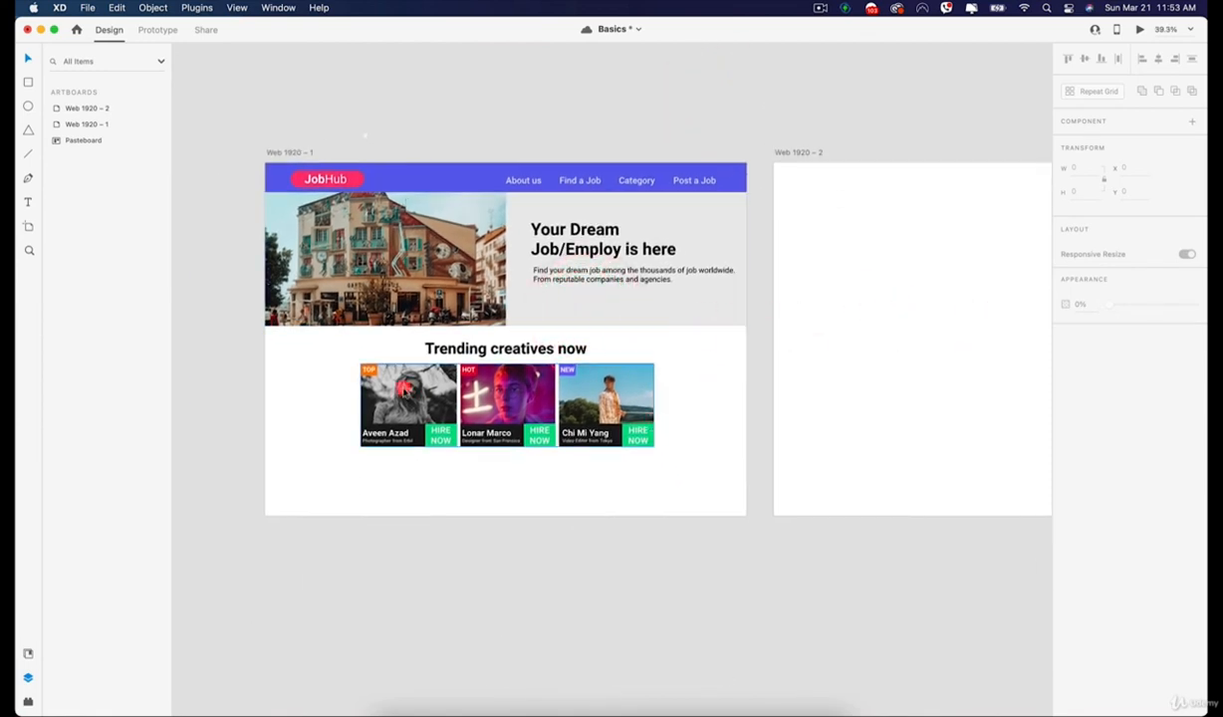
pyautogui.moveTo(806, 300); pyautogui.dragTo(715, 328)
pyautogui.click(595, 395)
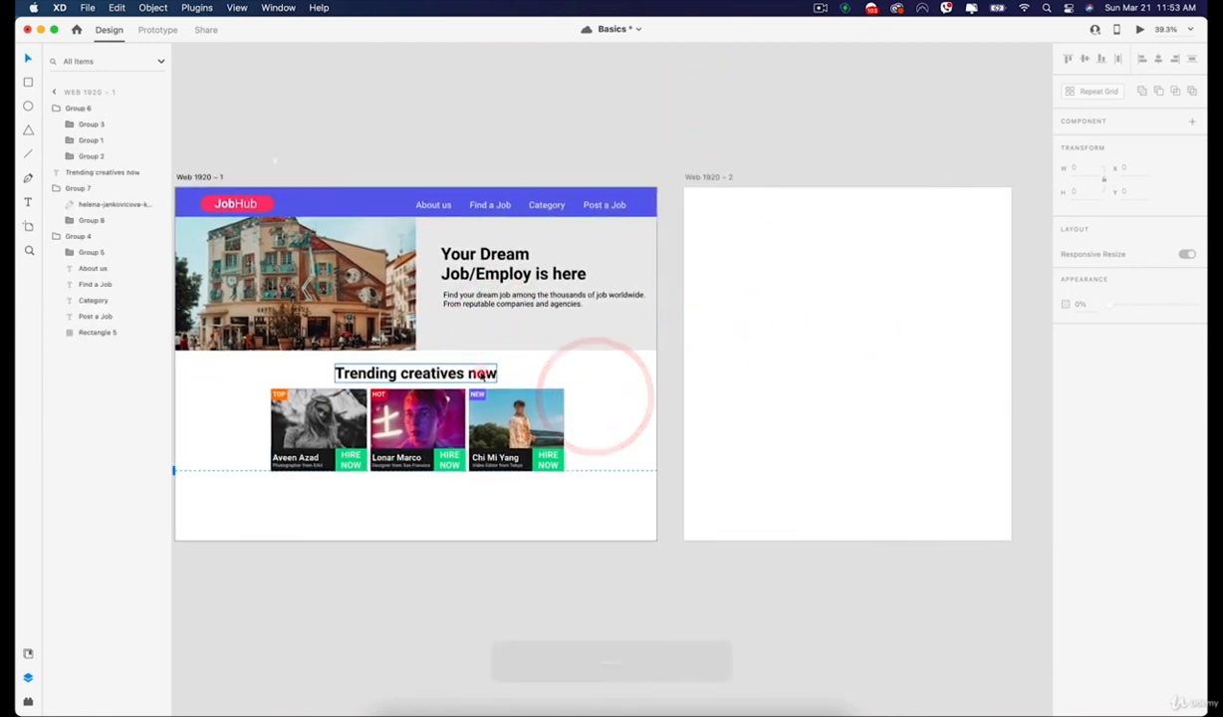
pyautogui.moveTo(600, 396); pyautogui.dragTo(289, 456)
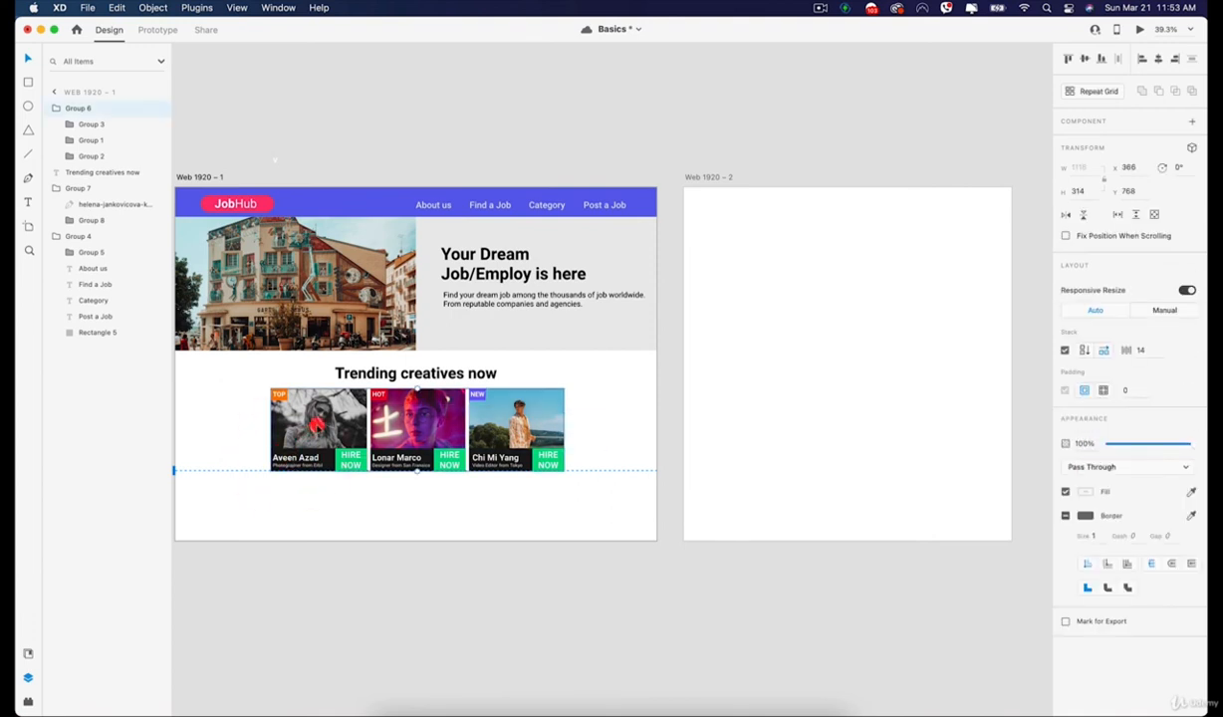
pyautogui.rightClick(317, 425)
pyautogui.click(355, 530)
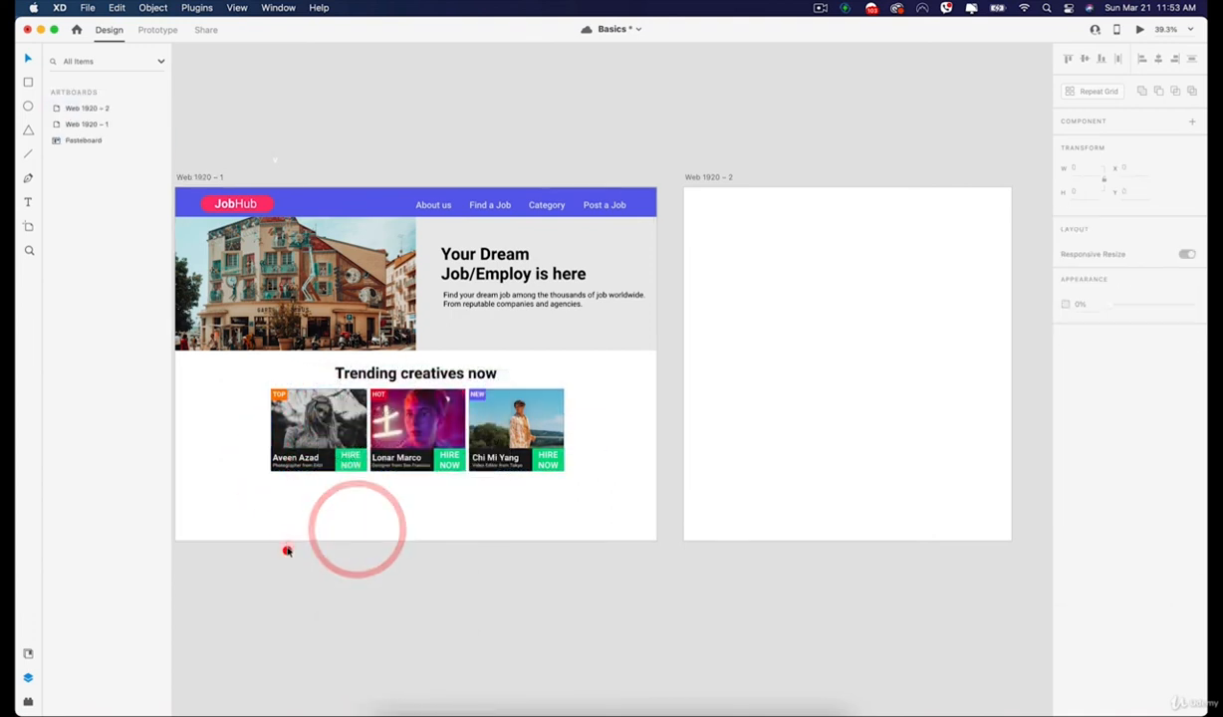
# Copy the three creative cards to the Web 1920 – 2 artboard and place them at about X 114, Y 80.
pyautogui.moveTo(286, 551); pyautogui.dragTo(566, 463)
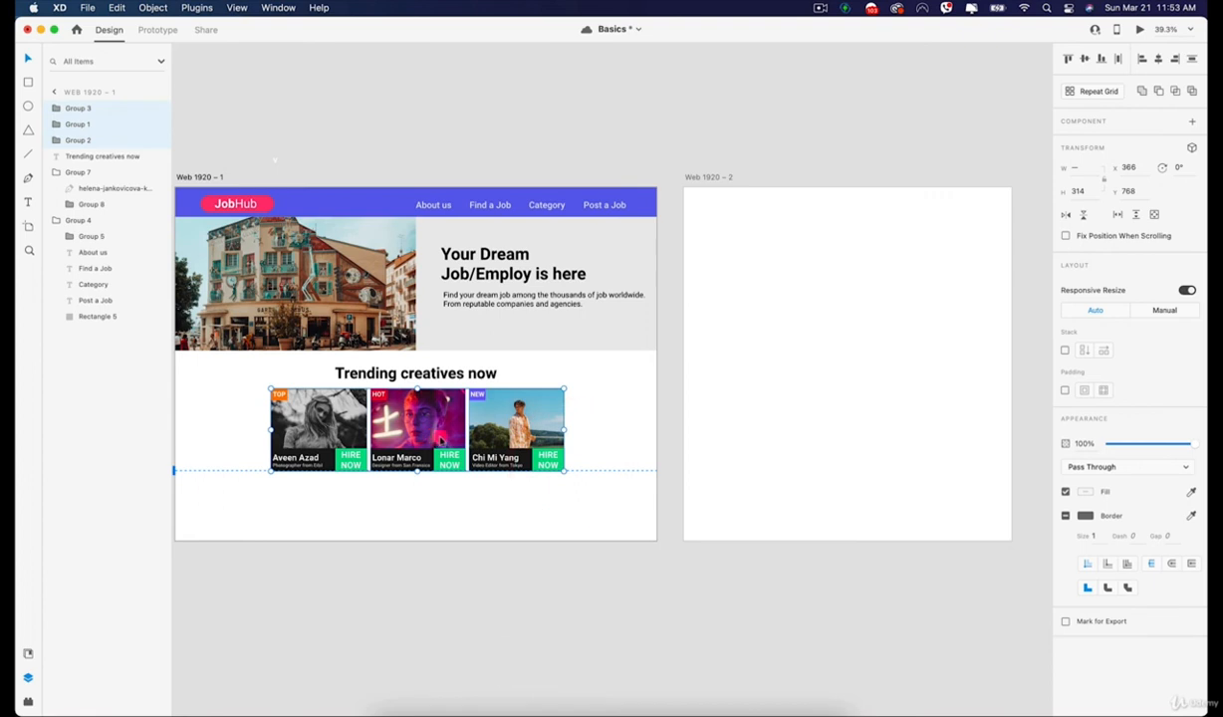
pyautogui.press('cmd+c')
pyautogui.click(824, 292)
pyautogui.press('cmd+v')
pyautogui.moveTo(834, 425); pyautogui.dragTo(767, 249)
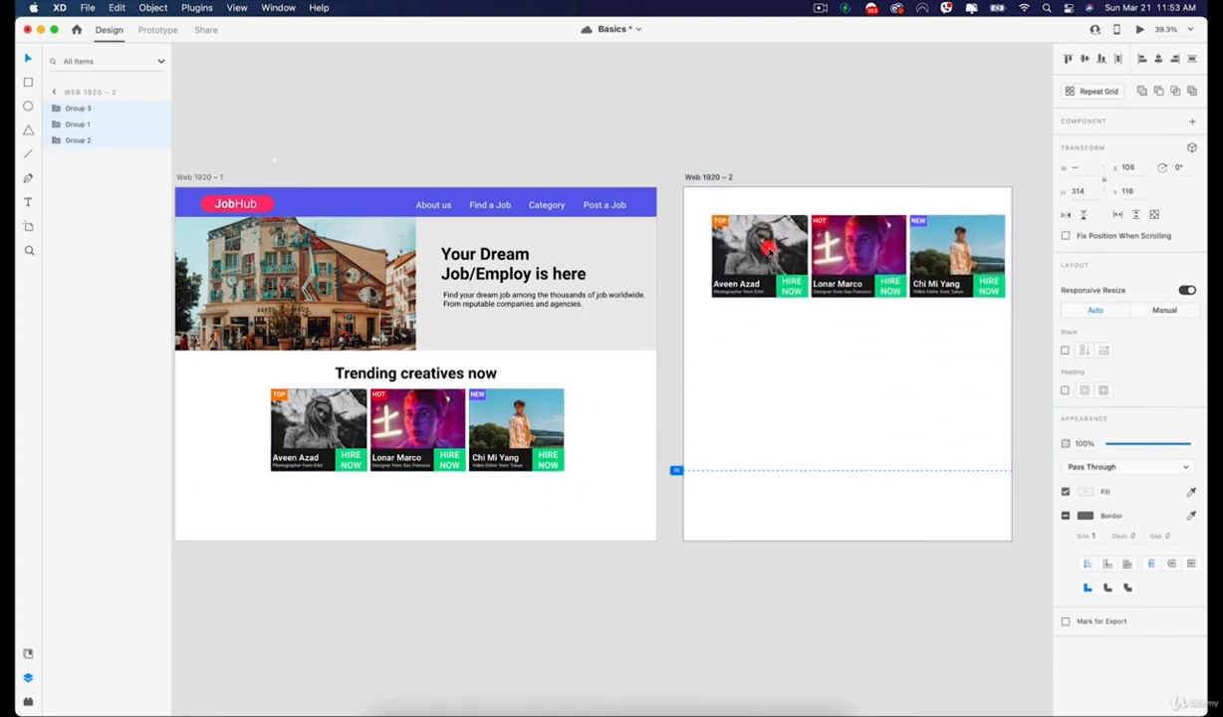
# Arrange the copied cards in one column, with HOT below TOP and NEW below HOT.
pyautogui.click(825, 357)
pyautogui.moveTo(854, 240); pyautogui.dragTo(764, 336)
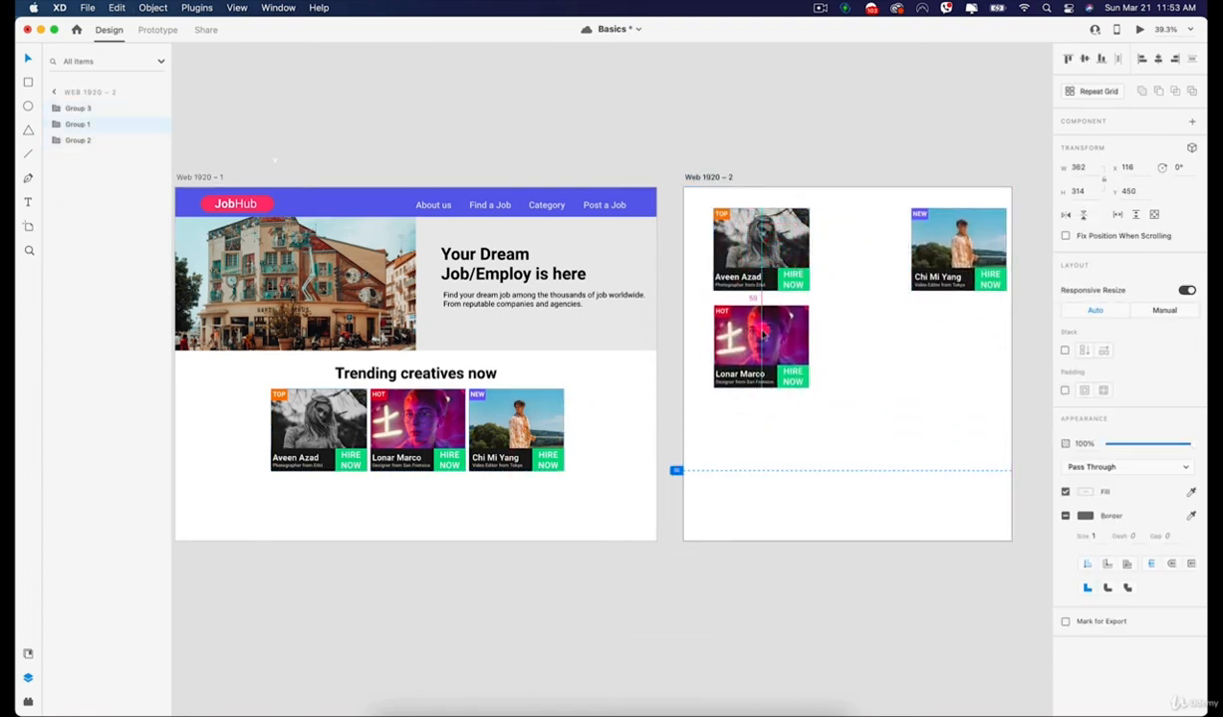
pyautogui.moveTo(952, 242); pyautogui.dragTo(785, 431)
pyautogui.click(894, 355)
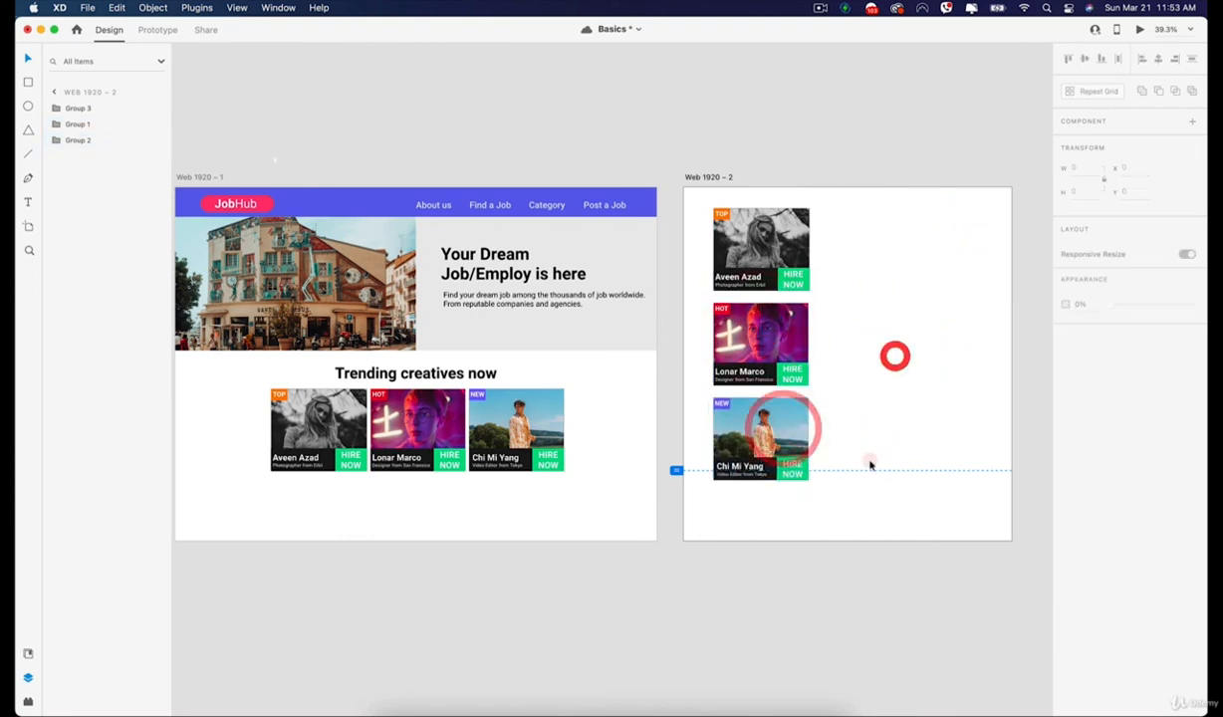
# Group the column of three creative cards on Web 1920 – 2.
pyautogui.moveTo(865, 230); pyautogui.dragTo(743, 485)
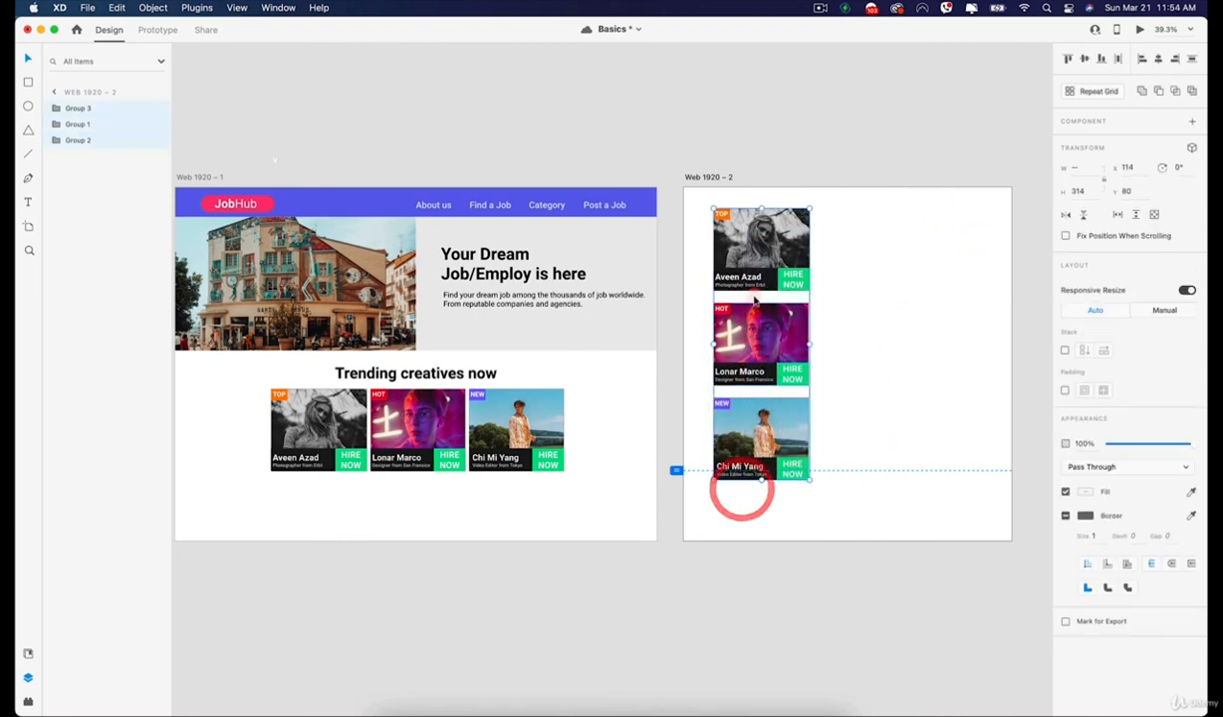
pyautogui.rightClick(759, 296)
pyautogui.rightClick(755, 332)
pyautogui.click(874, 264)
pyautogui.moveTo(874, 247); pyautogui.dragTo(752, 446)
pyautogui.rightClick(766, 331)
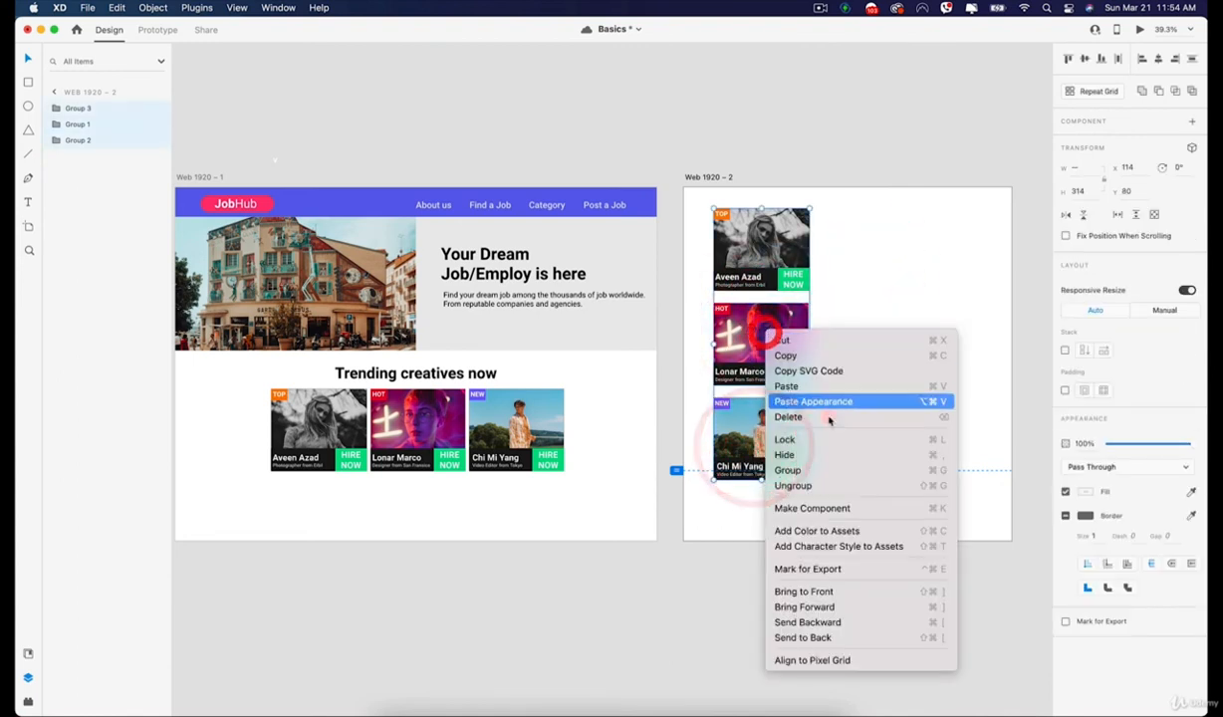
pyautogui.click(809, 470)
# Turn on Stack for the new card group, compare the horizontal and vertical directions, and leave it vertical.
pyautogui.click(900, 346)
pyautogui.click(759, 258)
pyautogui.press('space')
pyautogui.moveTo(797, 251); pyautogui.dragTo(677, 248)
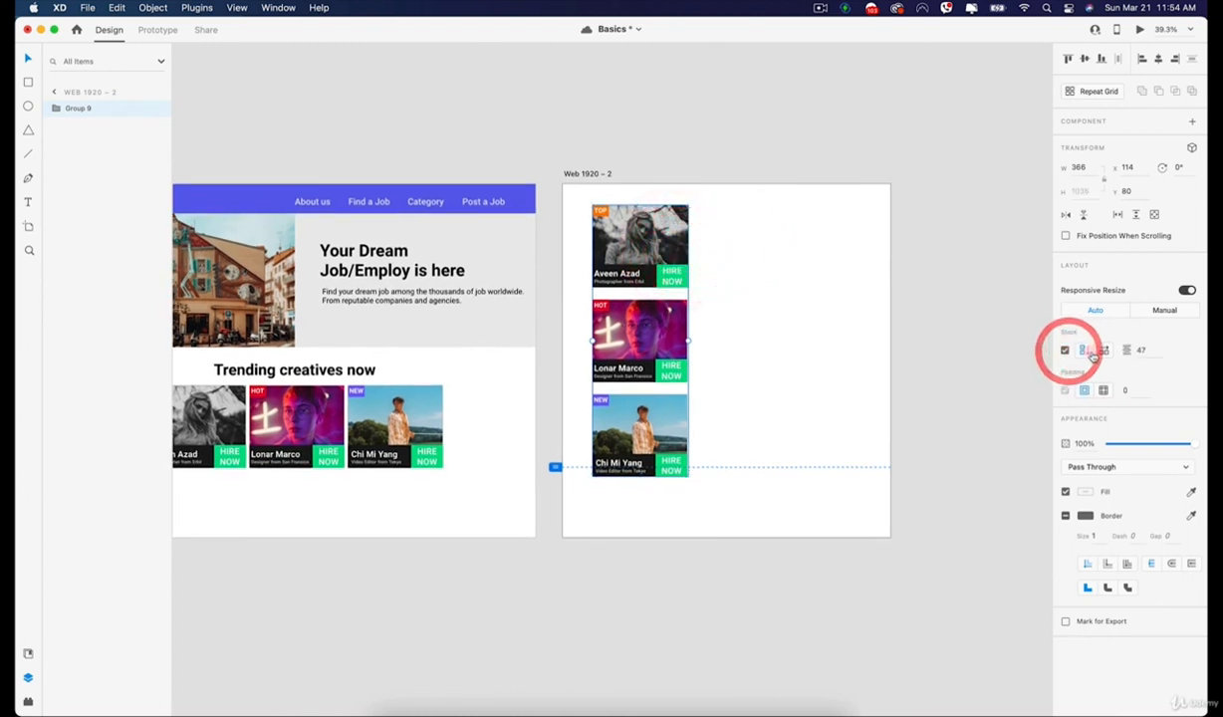
pyautogui.click(1102, 351)
pyautogui.click(1084, 351)
pyautogui.click(1103, 351)
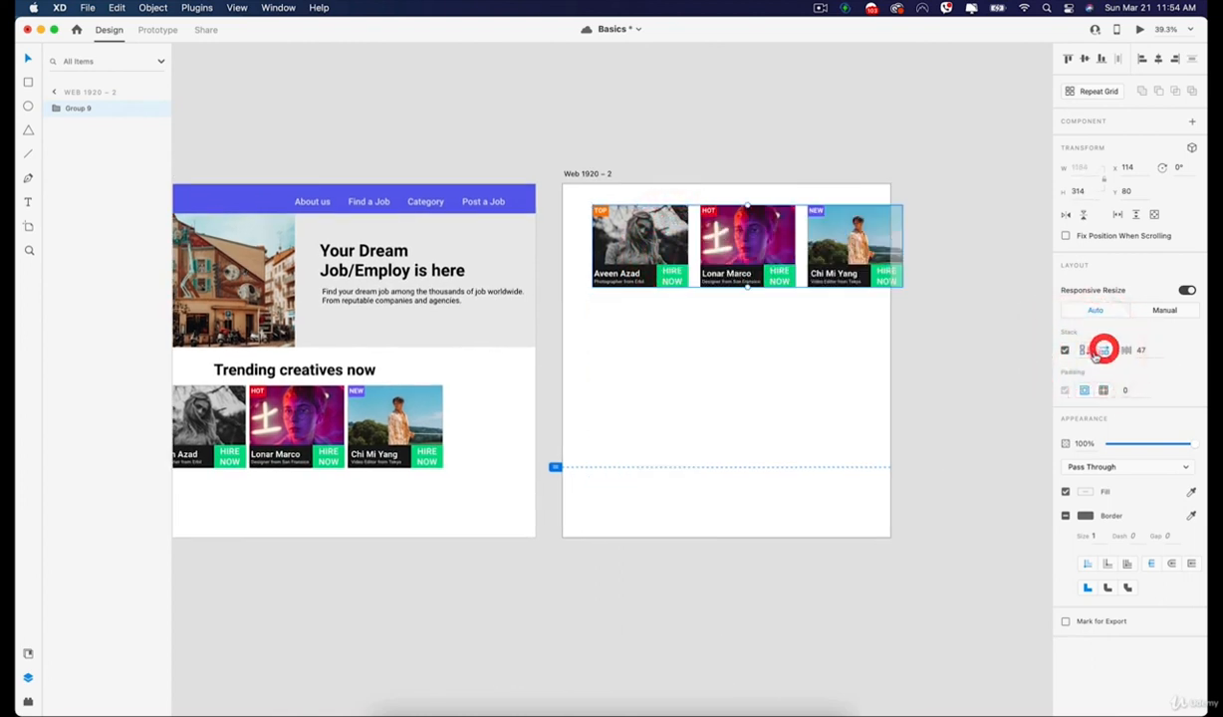
pyautogui.click(1087, 353)
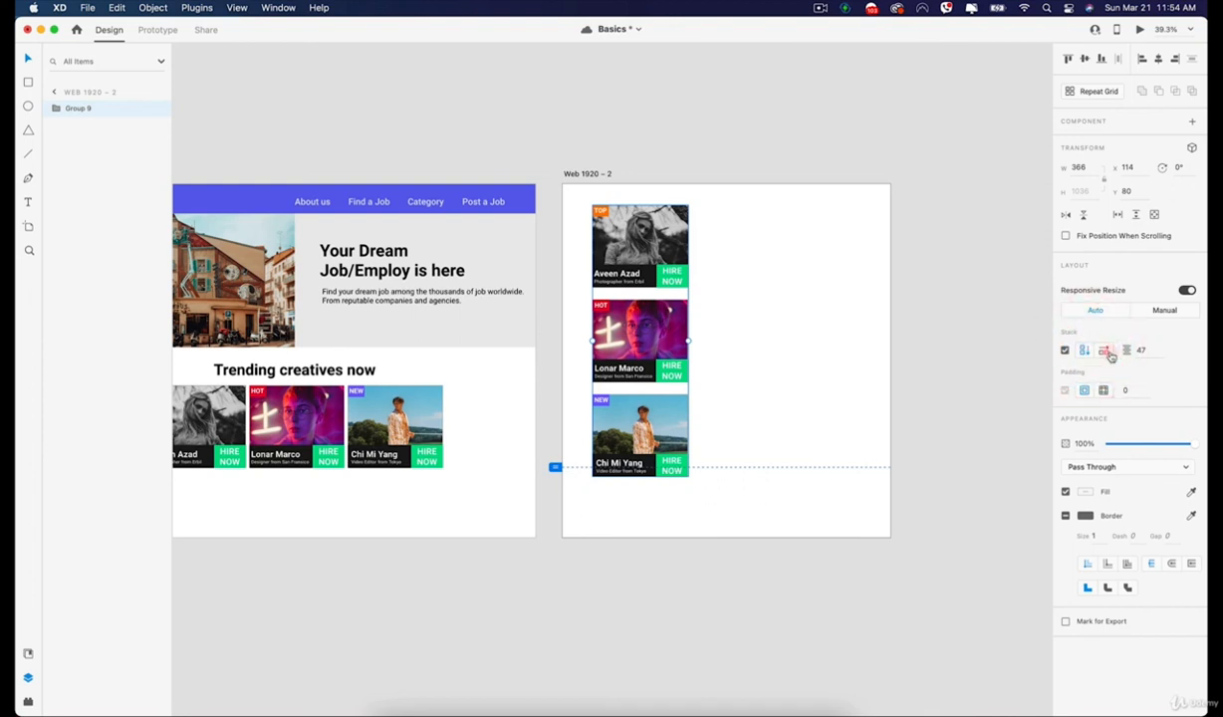
pyautogui.click(1106, 352)
pyautogui.click(1088, 353)
# Reorder the cards within the vertical stack to HOT, TOP, NEW.
pyautogui.click(890, 322)
pyautogui.click(656, 409)
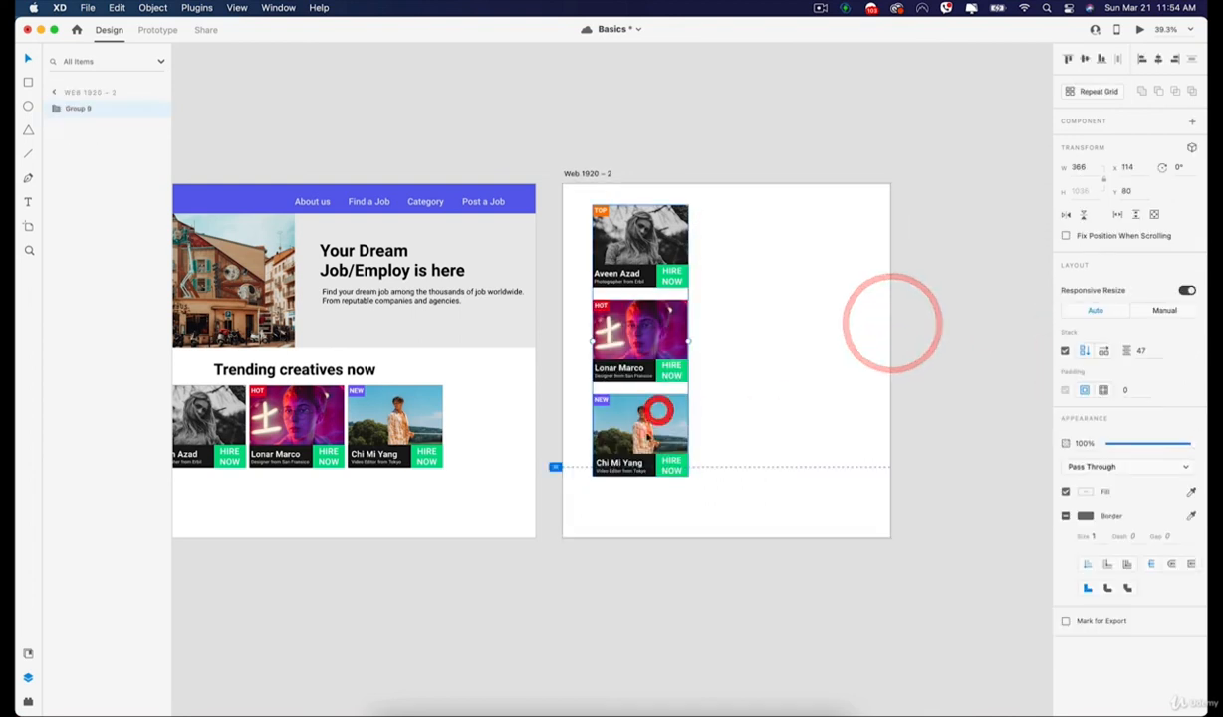
pyautogui.doubleClick(645, 436)
pyautogui.moveTo(645, 435); pyautogui.dragTo(642, 340)
pyautogui.keyDown('shift'); pyautogui.click(650, 253); pyautogui.keyUp('shift')
pyautogui.moveTo(649, 257); pyautogui.dragTo(647, 321)
# Try moving the HOT card's photo down to about Y 444 within the stack, and undo the move.
pyautogui.keyDown('shift'); pyautogui.click(646, 261); pyautogui.keyUp('shift')
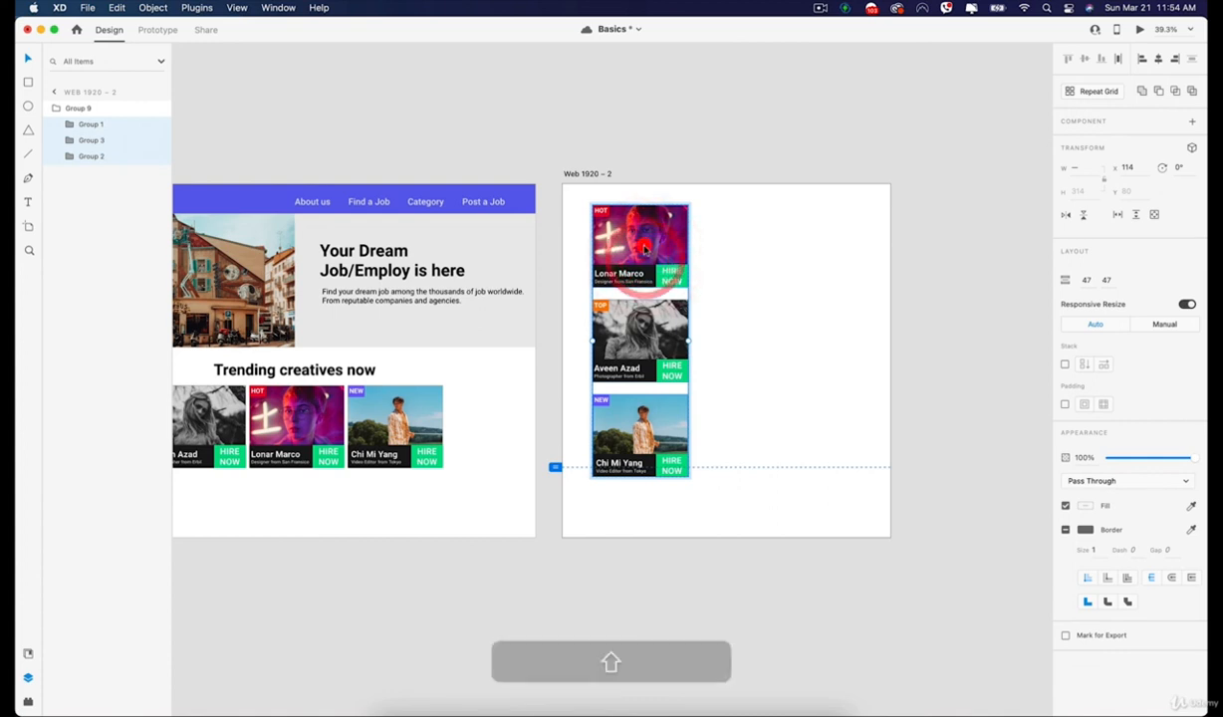
pyautogui.doubleClick(645, 261)
pyautogui.moveTo(643, 261); pyautogui.dragTo(638, 357)
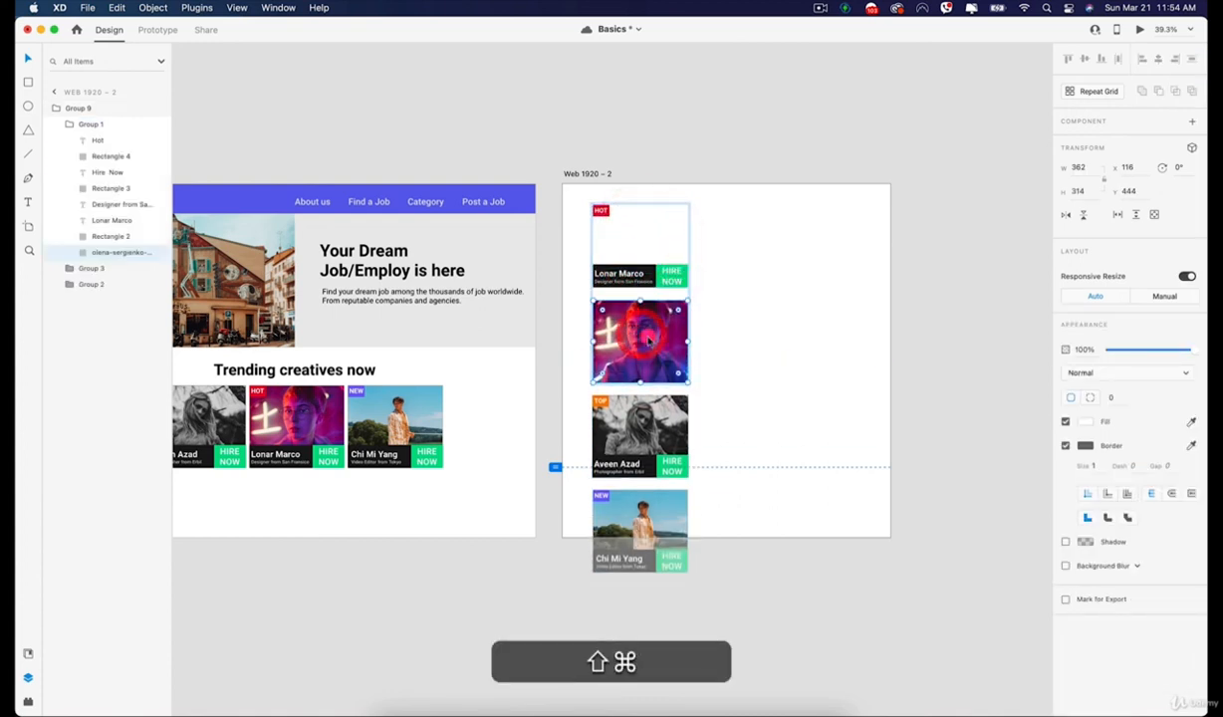
pyautogui.press('super+shift+z')
pyautogui.press('super+z')
pyautogui.click(819, 289)
pyautogui.click(643, 249)
pyautogui.moveTo(643, 249)
pyautogui.mouseDown()
pyautogui.moveTo(637, 419)
pyautogui.moveTo(634, 244)
pyautogui.mouseUp()
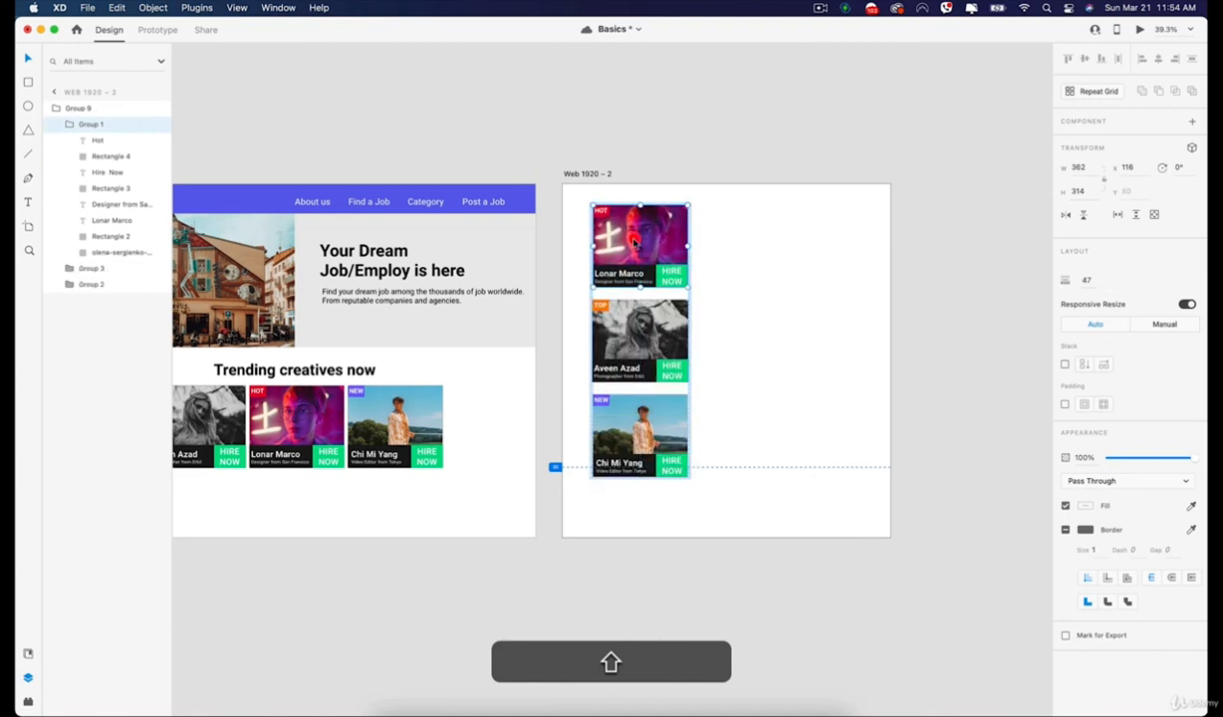
pyautogui.click(827, 234)
pyautogui.press('super+0')
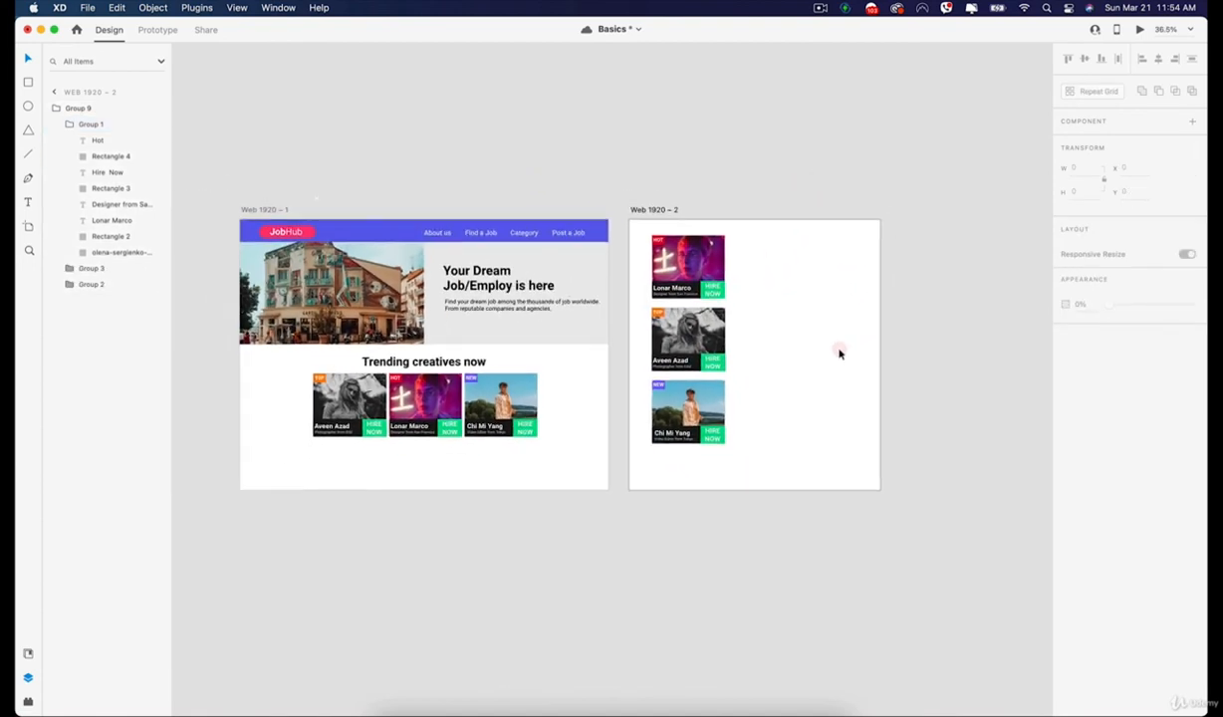
pyautogui.press('space')
pyautogui.moveTo(581, 340); pyautogui.dragTo(627, 351)
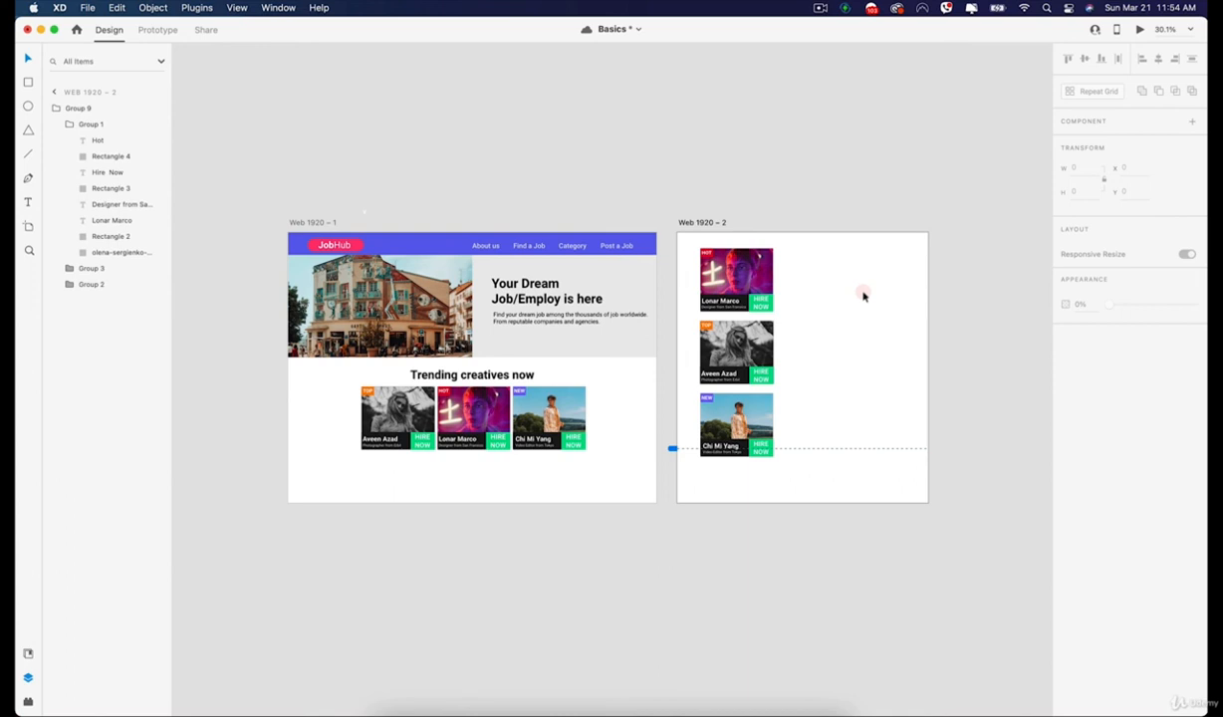
pyautogui.click(821, 9)
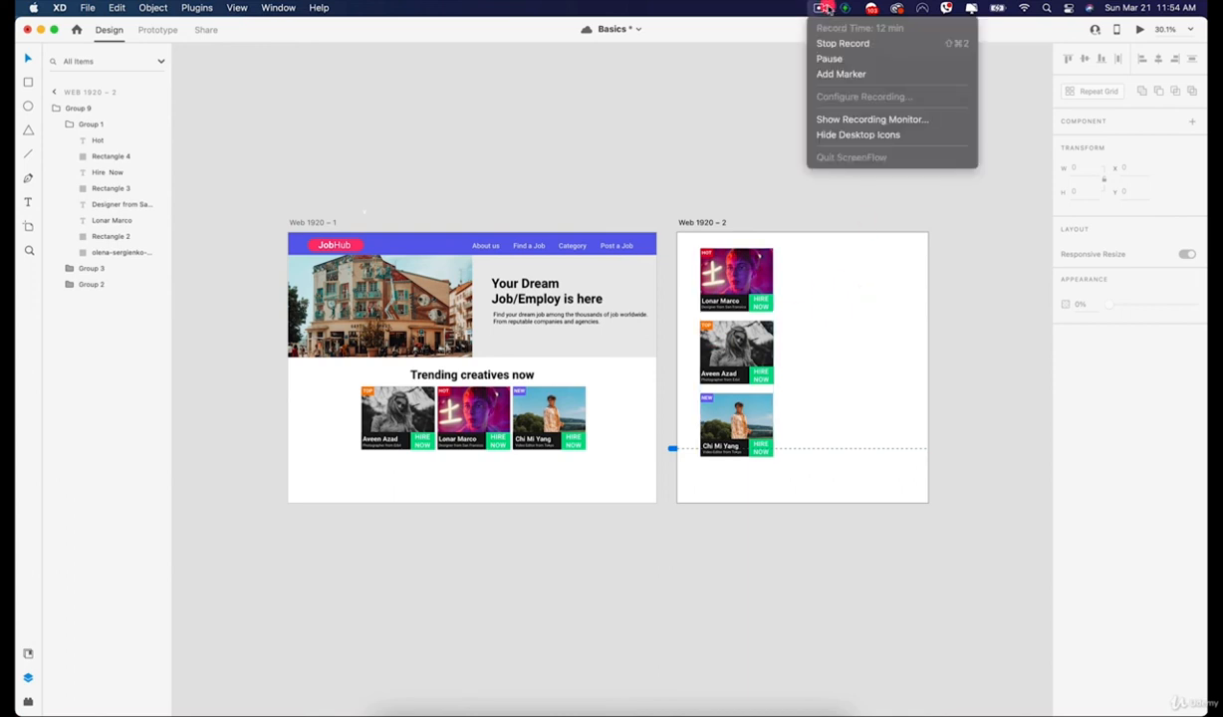